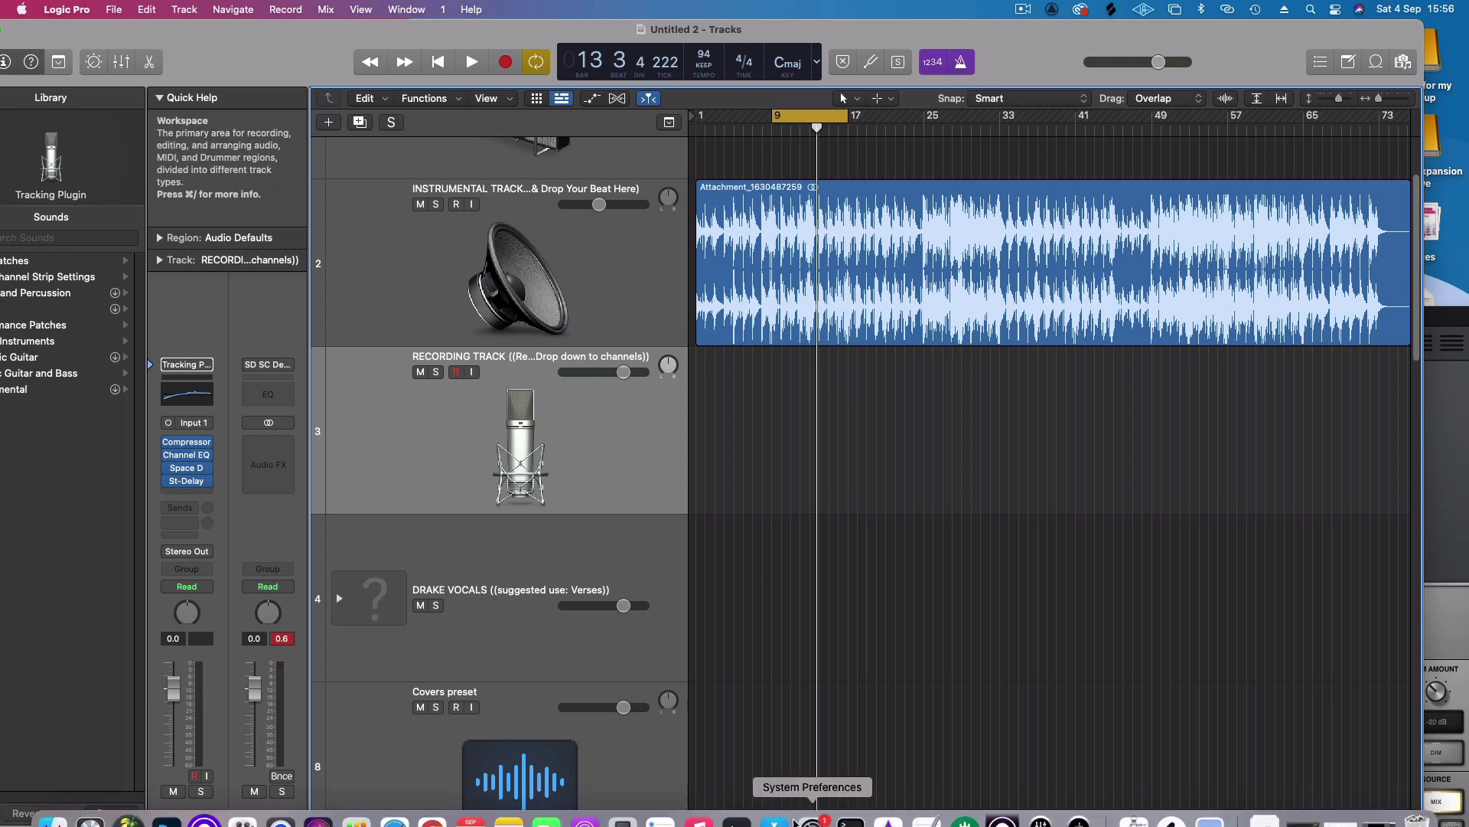
# - Switch to Chrome and read through the Fiverr order conversation about replacing the Drake verse
pyautogui.click(428, 804)
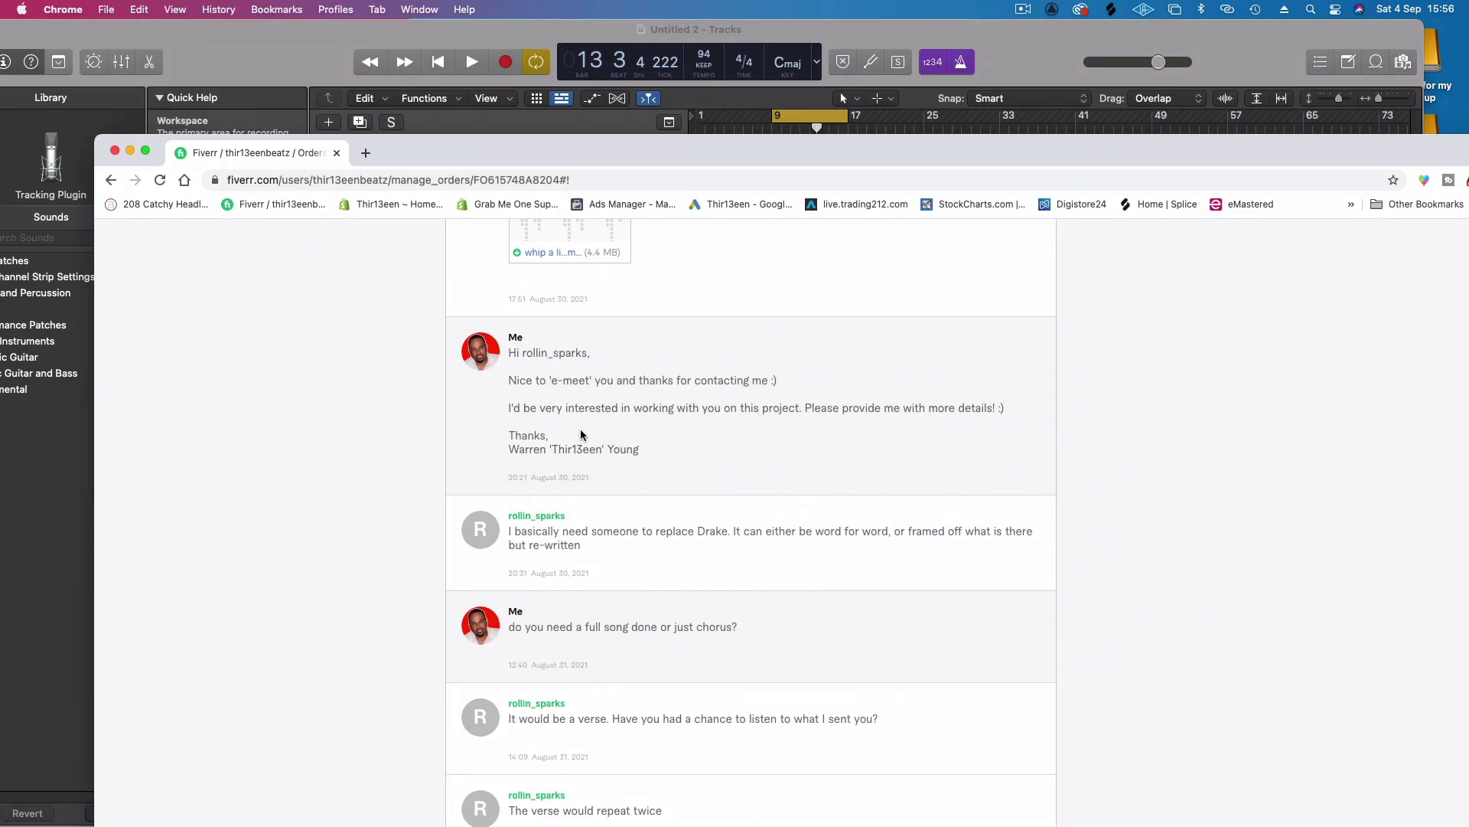
pyautogui.scroll(-7, 581, 435)
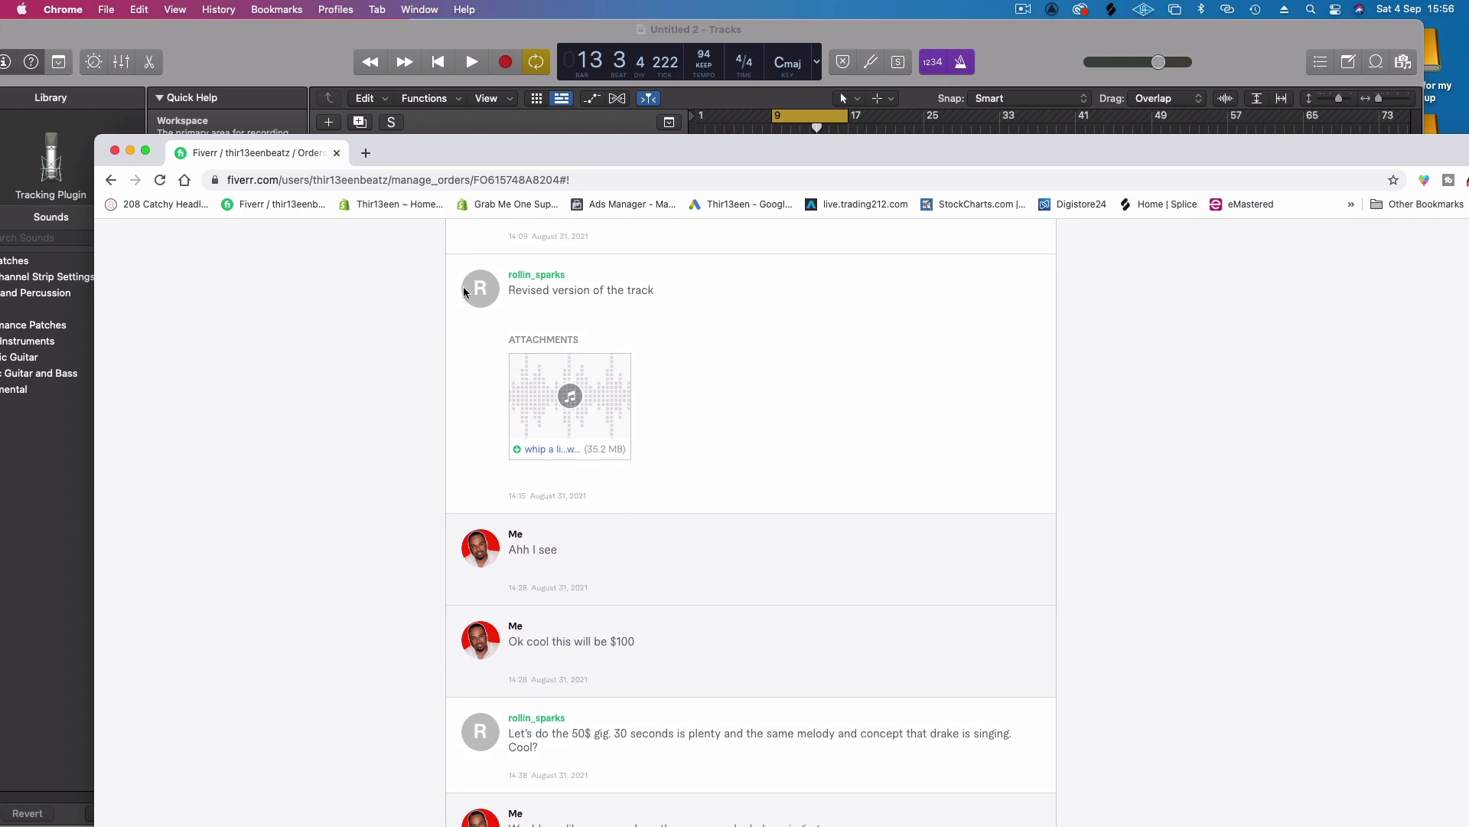
pyautogui.scroll(-5, 626, 465)
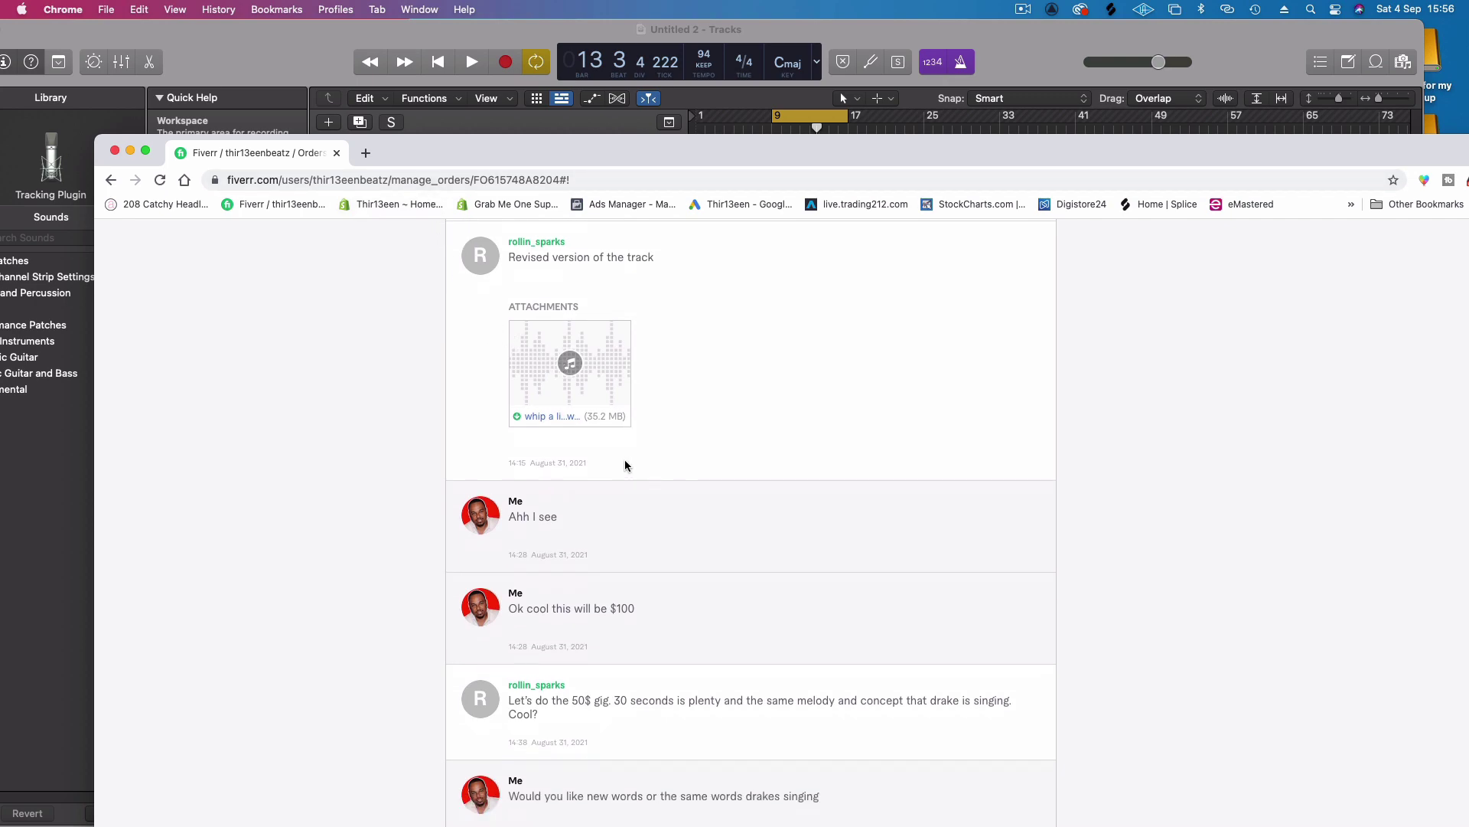
pyautogui.scroll(-5, 558, 416)
pyautogui.scroll(20, 536, 429)
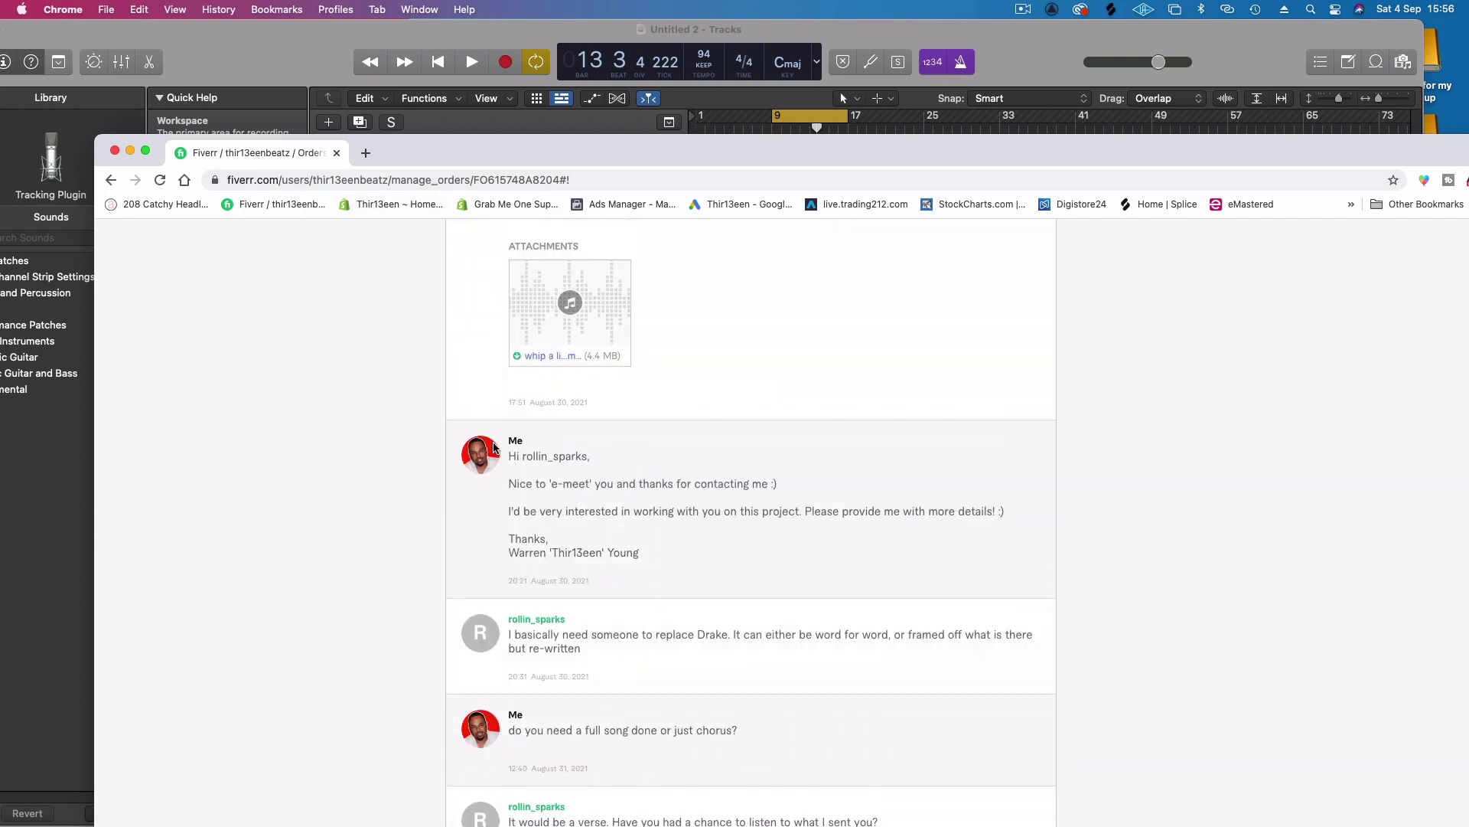
pyautogui.scroll(-6, 477, 241)
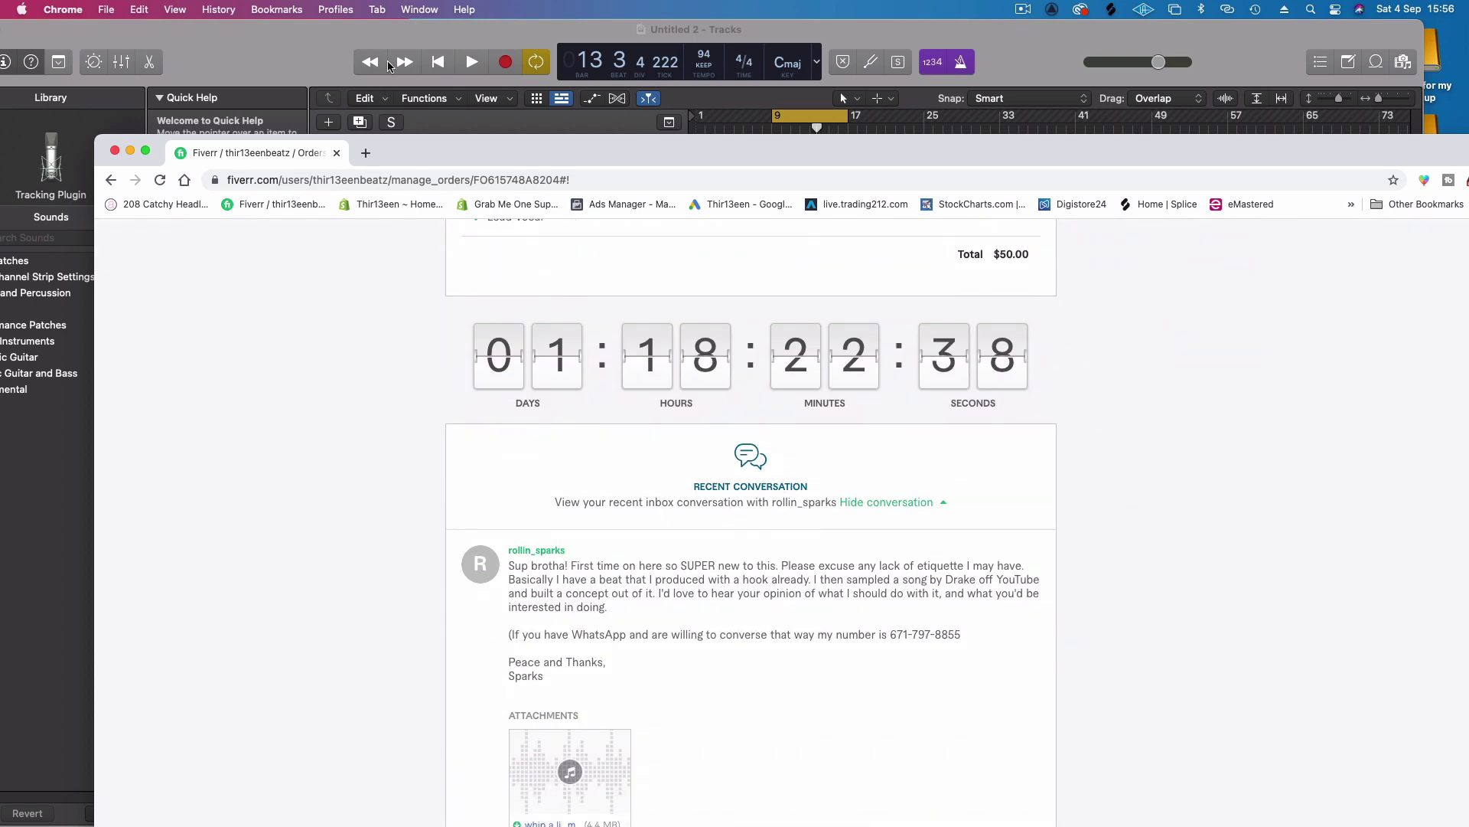
# - Return to Logic Pro and audition the instrumental from about bar 25, reducing the track height slightly
pyautogui.click(1224, 48)
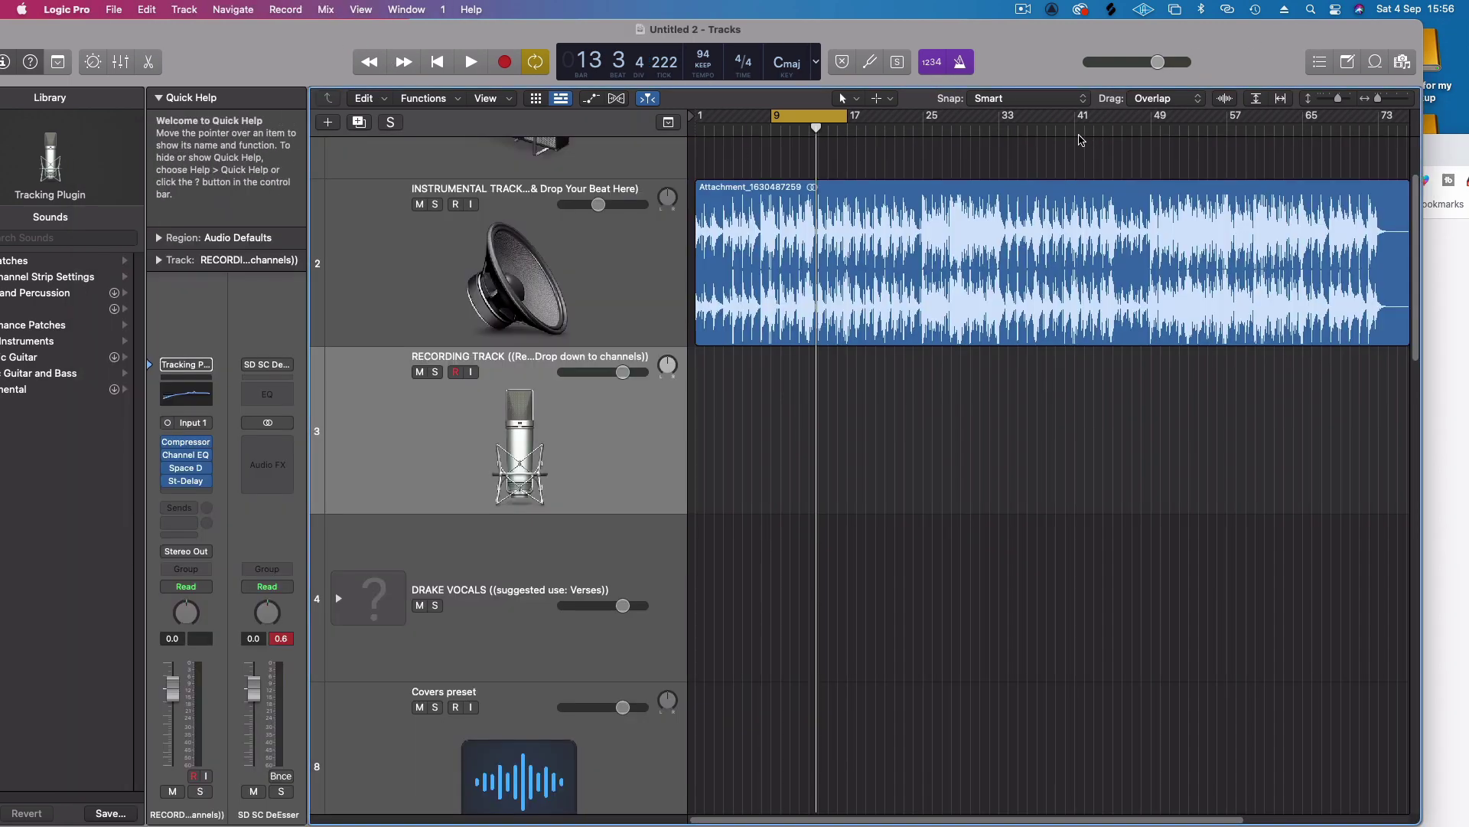
pyautogui.click(880, 127)
pyautogui.press('space')
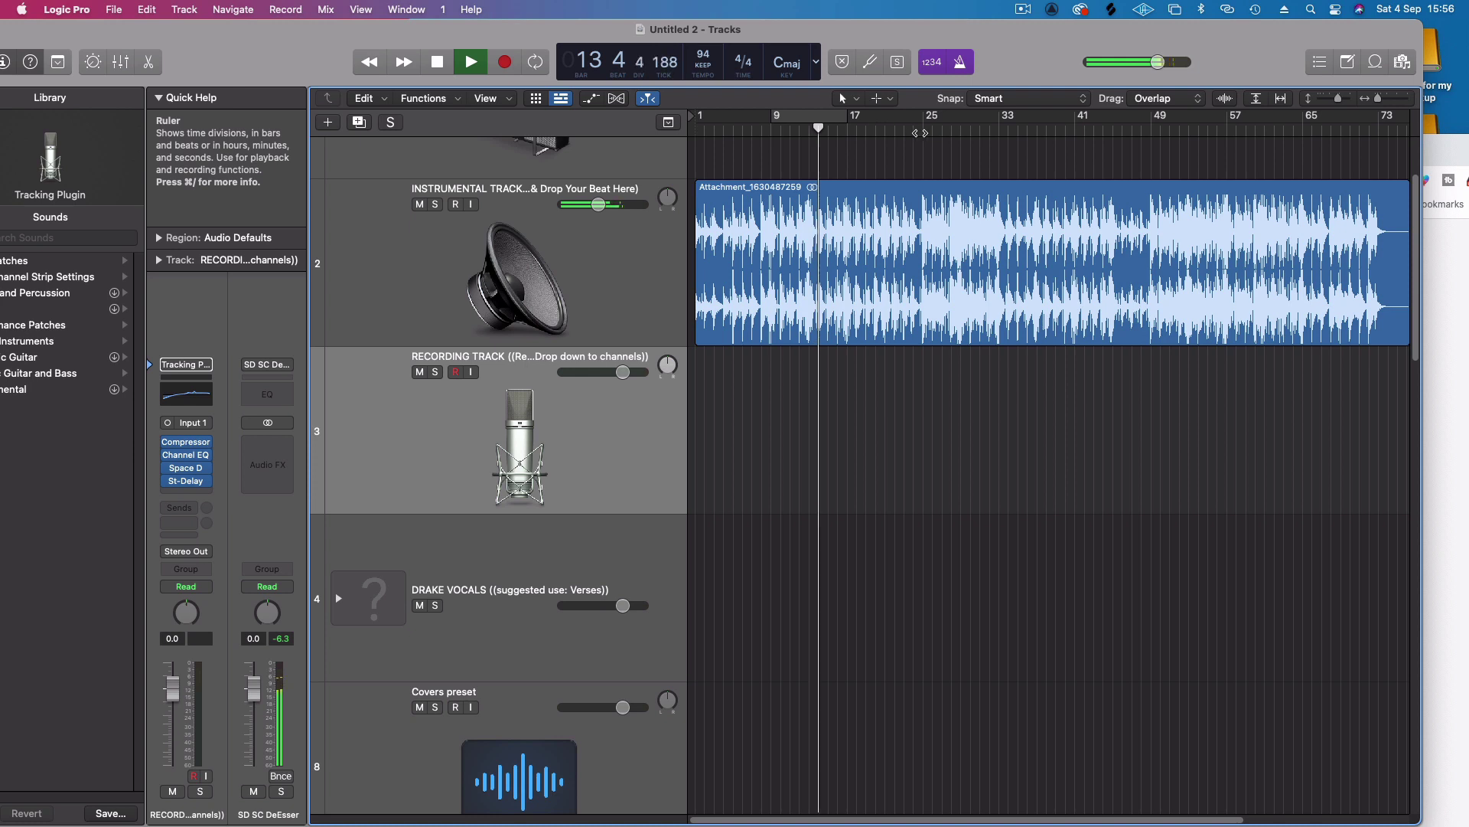
pyautogui.click(922, 129)
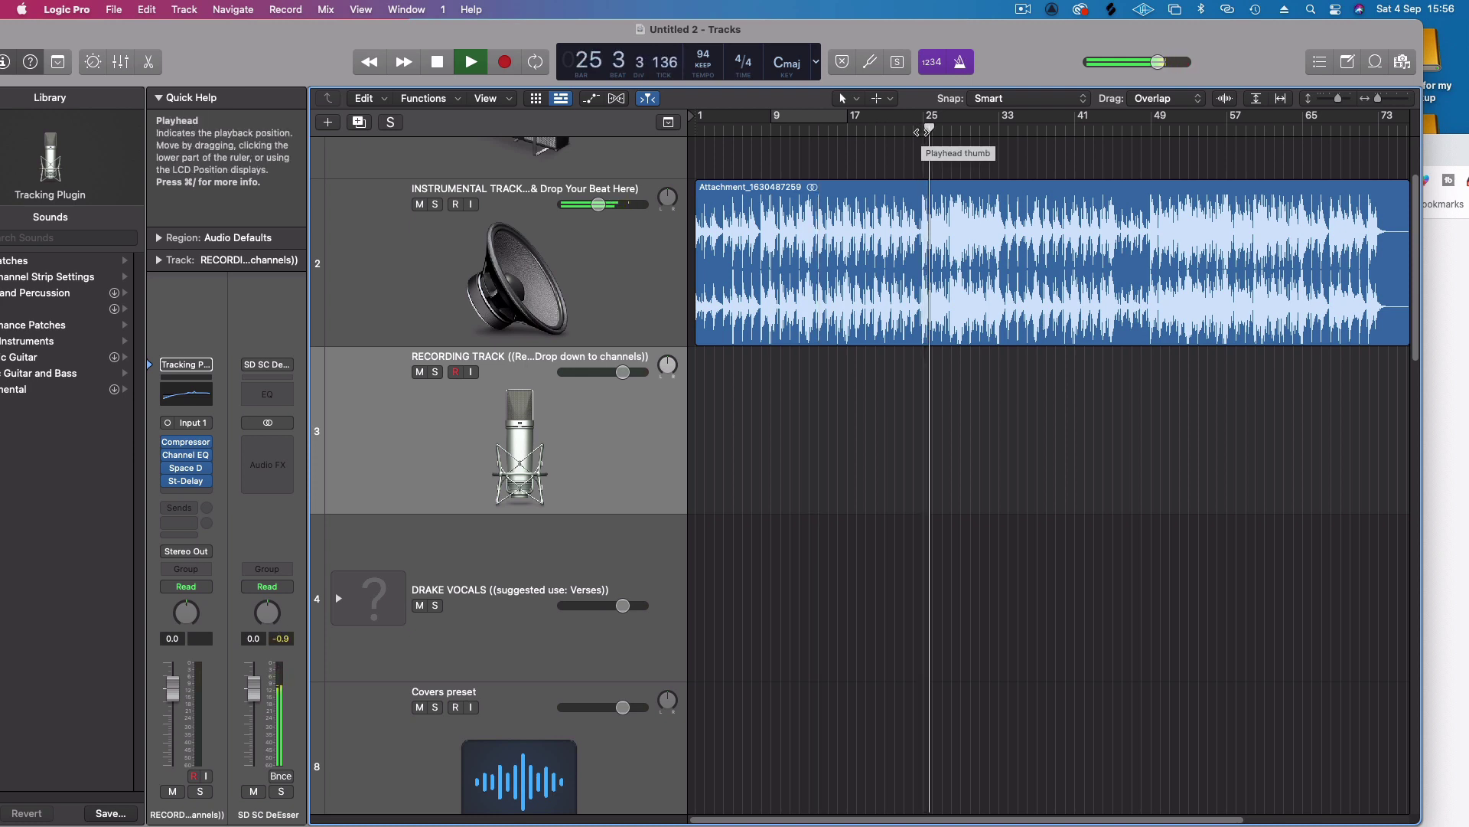
pyautogui.press('space')
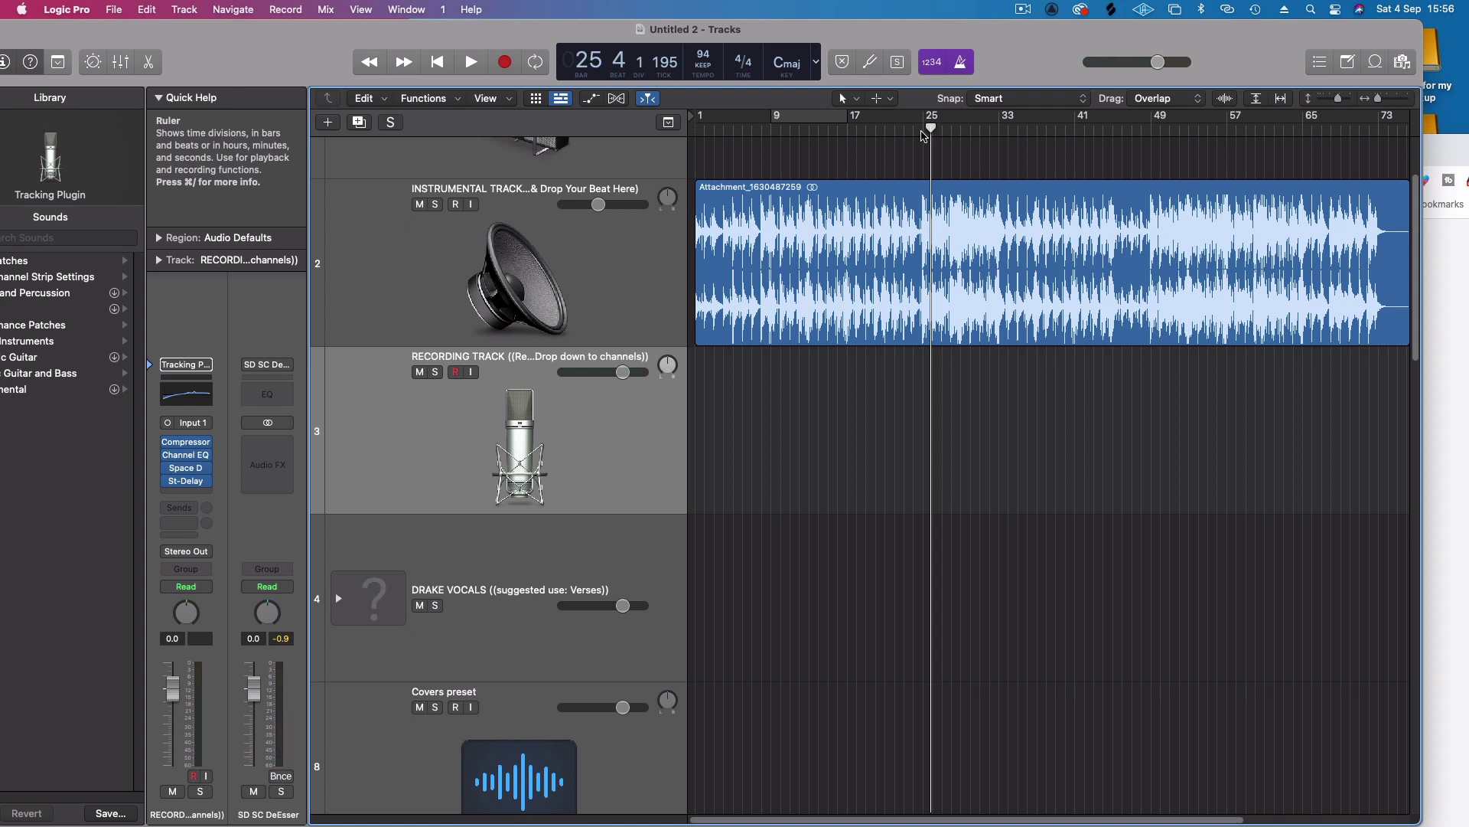
pyautogui.click(924, 136)
pyautogui.press('space')
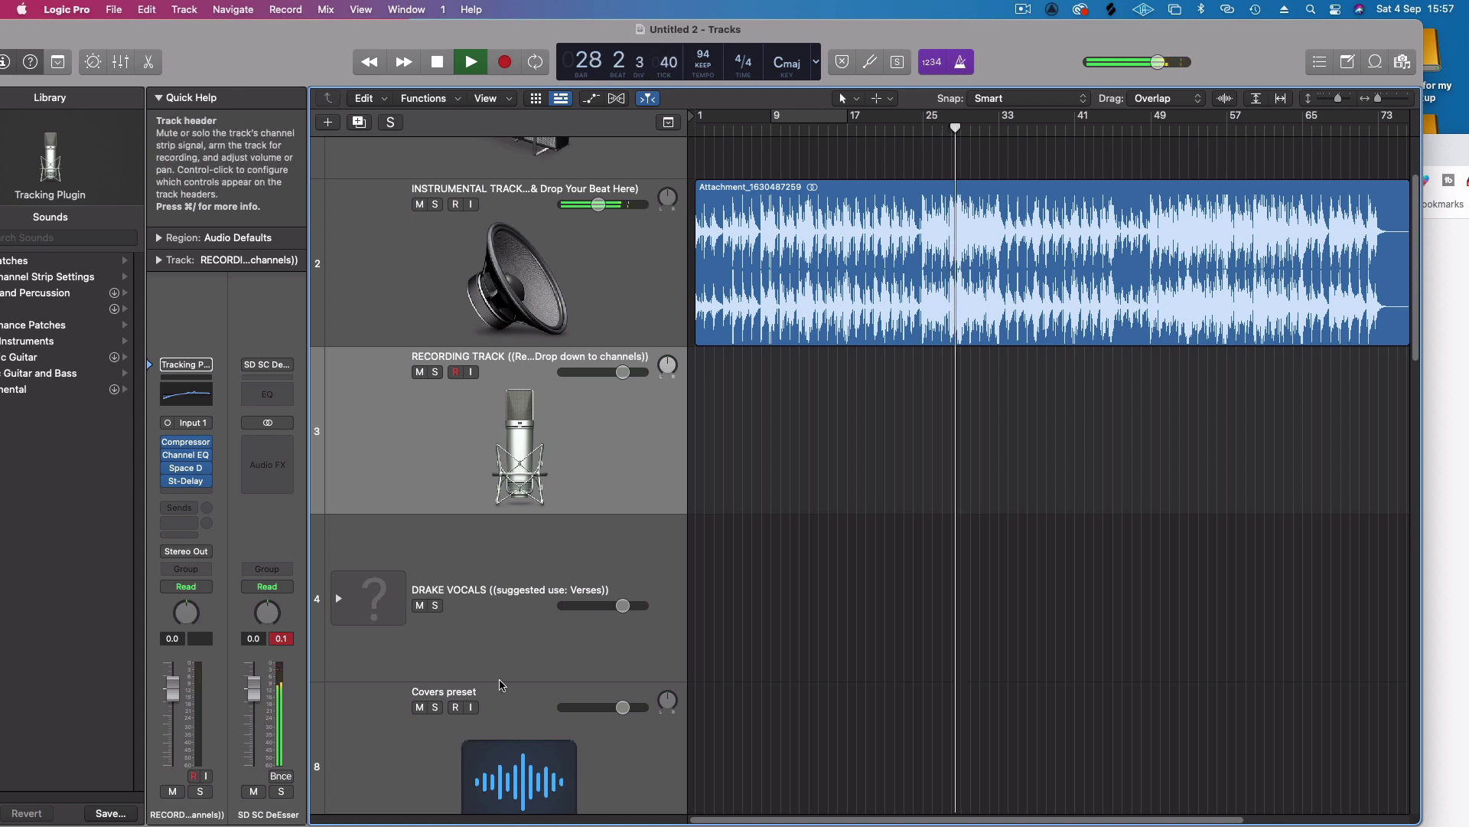
pyautogui.click(1337, 101)
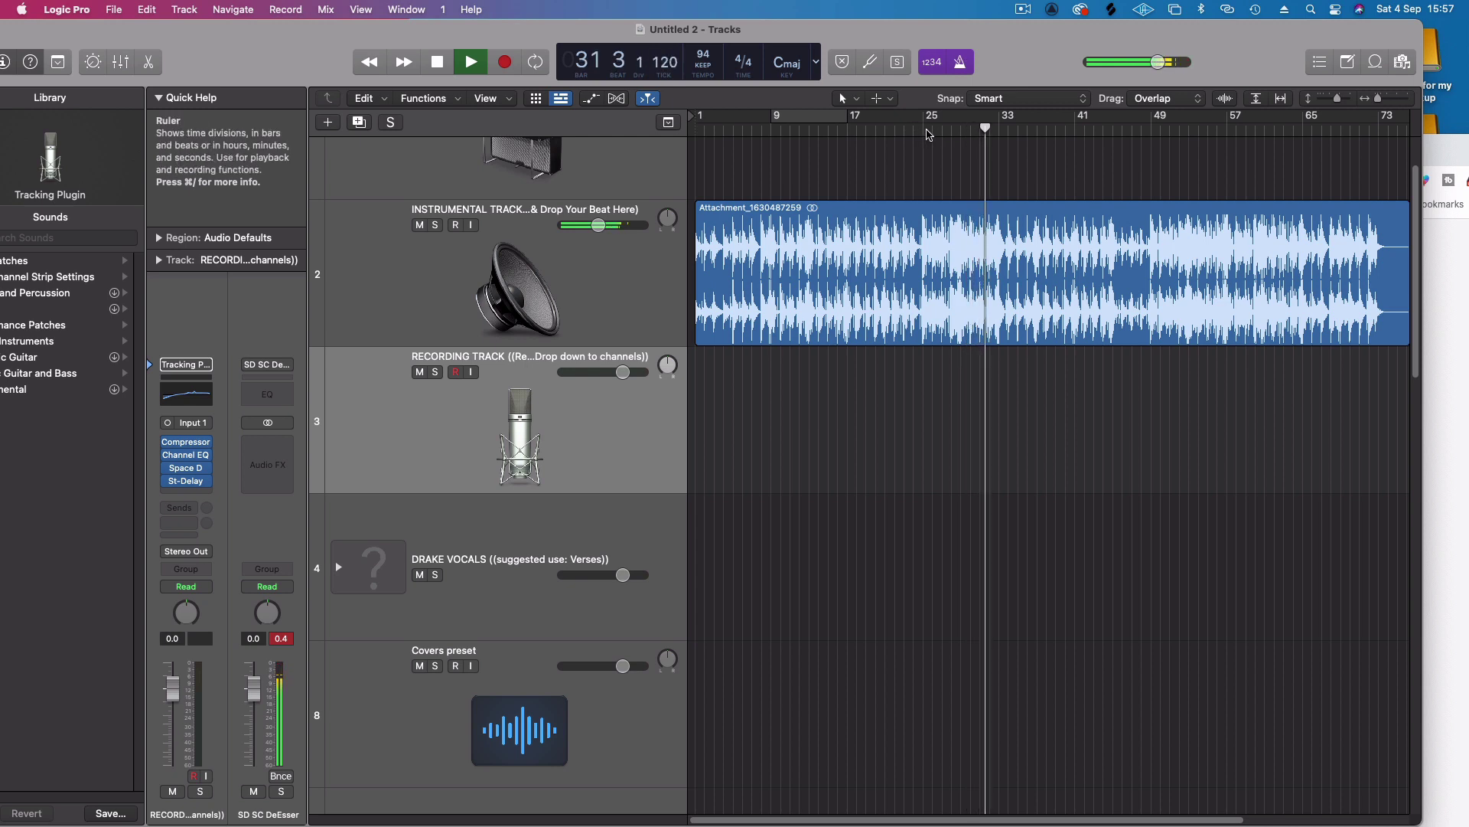
pyautogui.press('space')
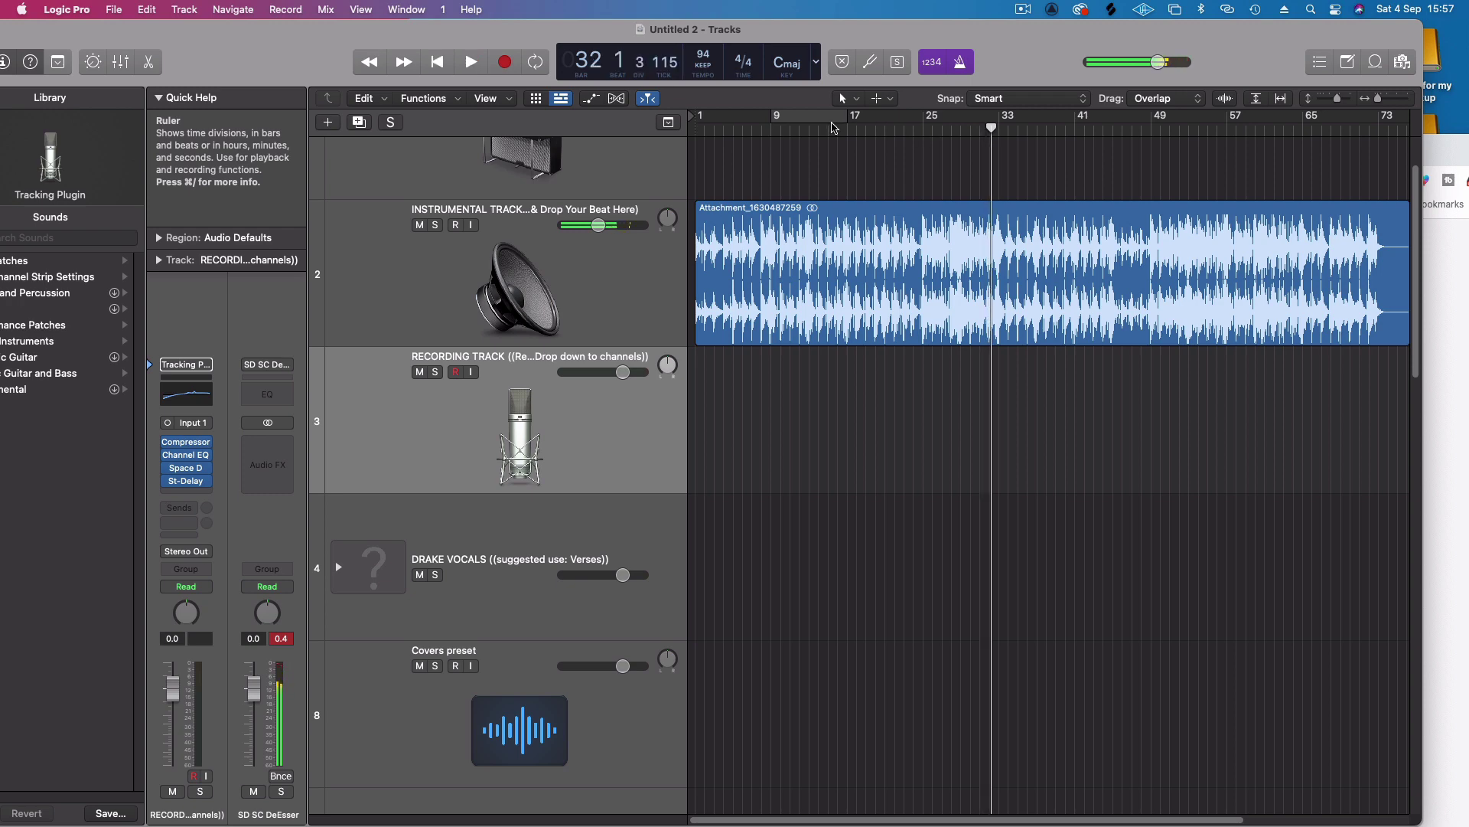
# - Enable the cycle range from bar 9 to 17, audition the beat at bar 25, and stop with the playhead at bar 9
pyautogui.click(821, 118)
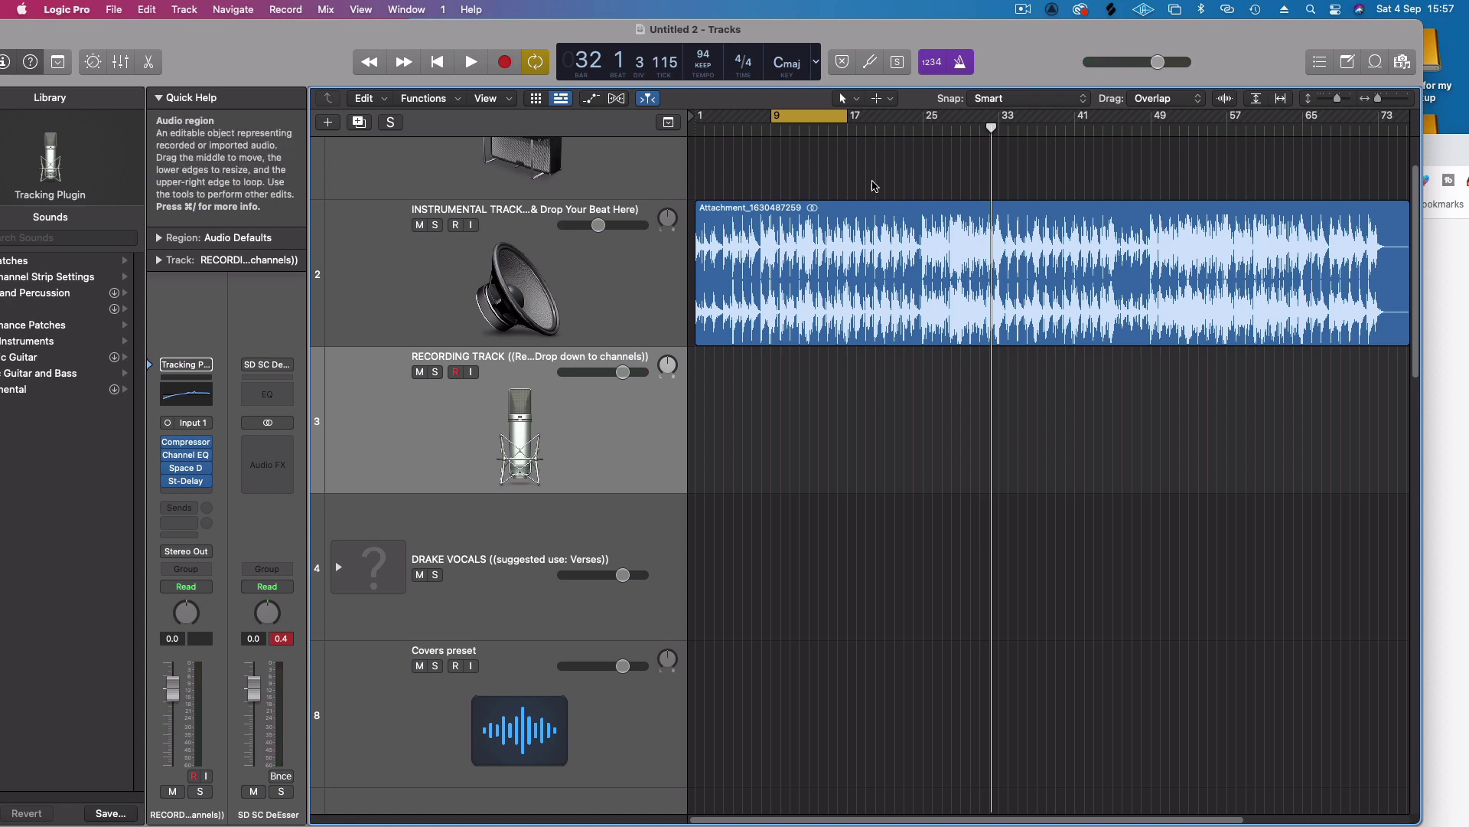
pyautogui.press('space')
pyautogui.click(925, 126)
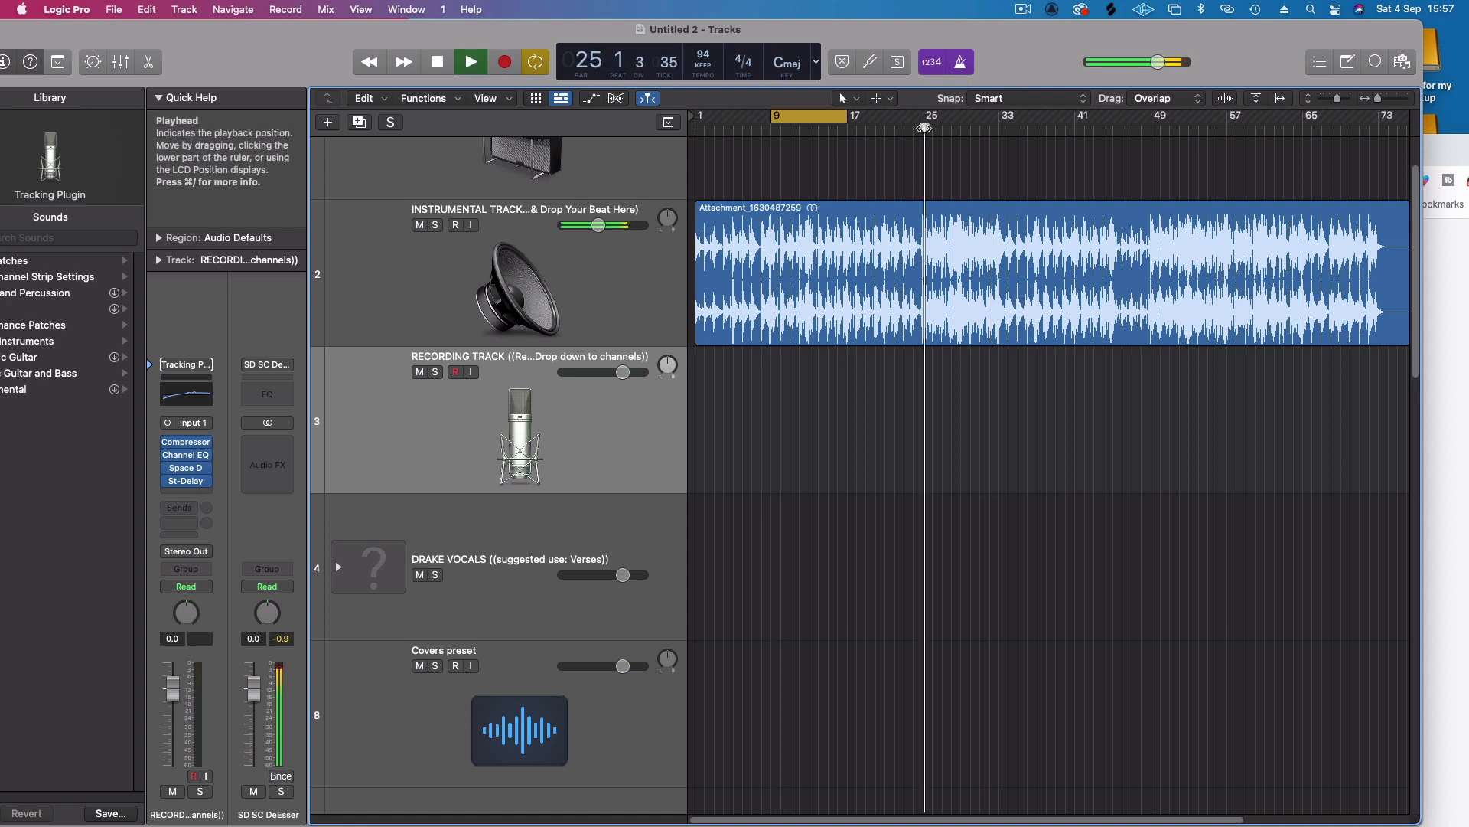
pyautogui.click(775, 130)
pyautogui.press('space')
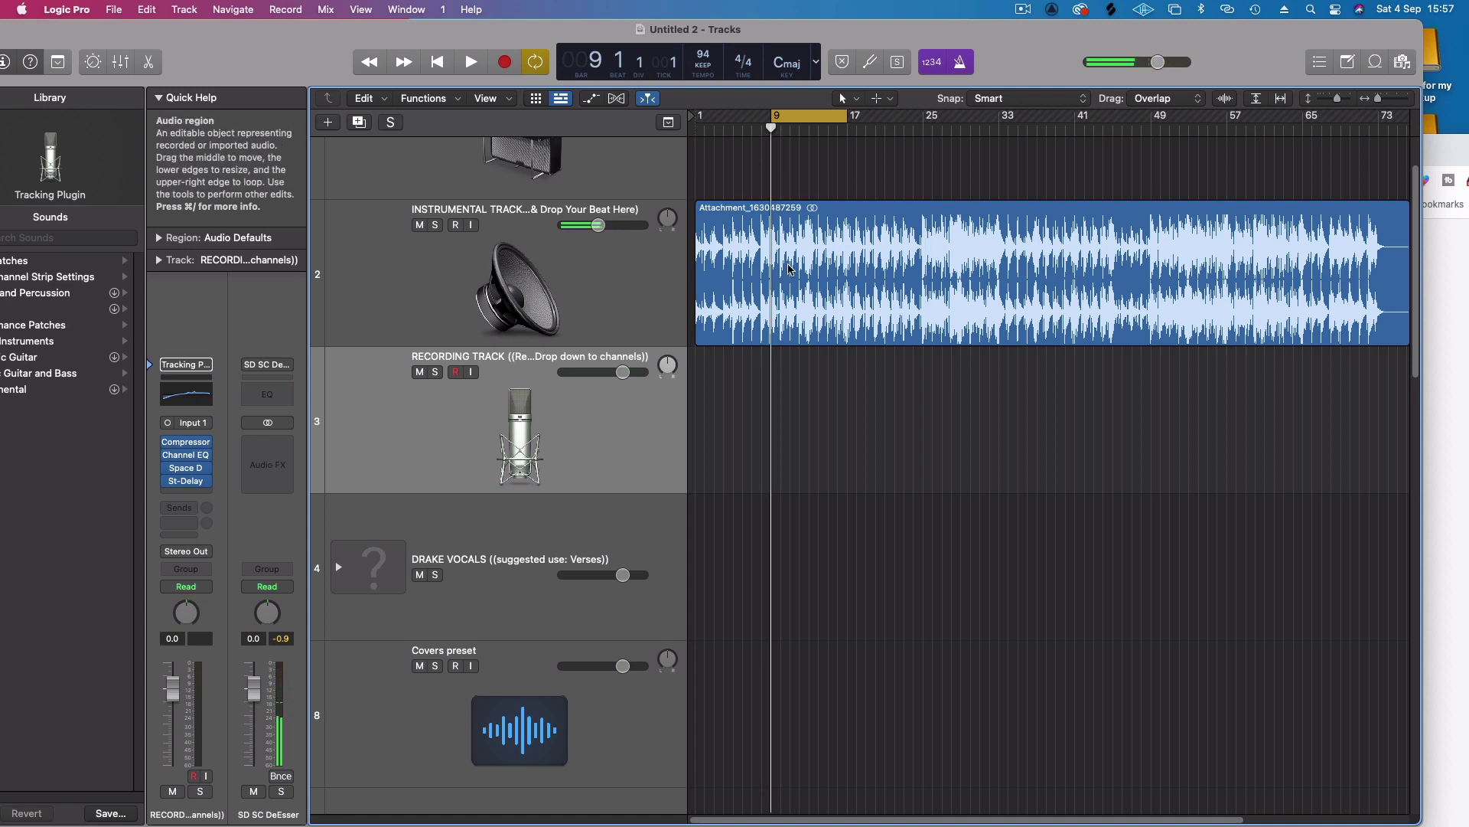
# - Open the Universal Audio Console, unmute the Aux 1 send on the Analog 2 channel, and return to Logic Pro
pyautogui.click(1143, 9)
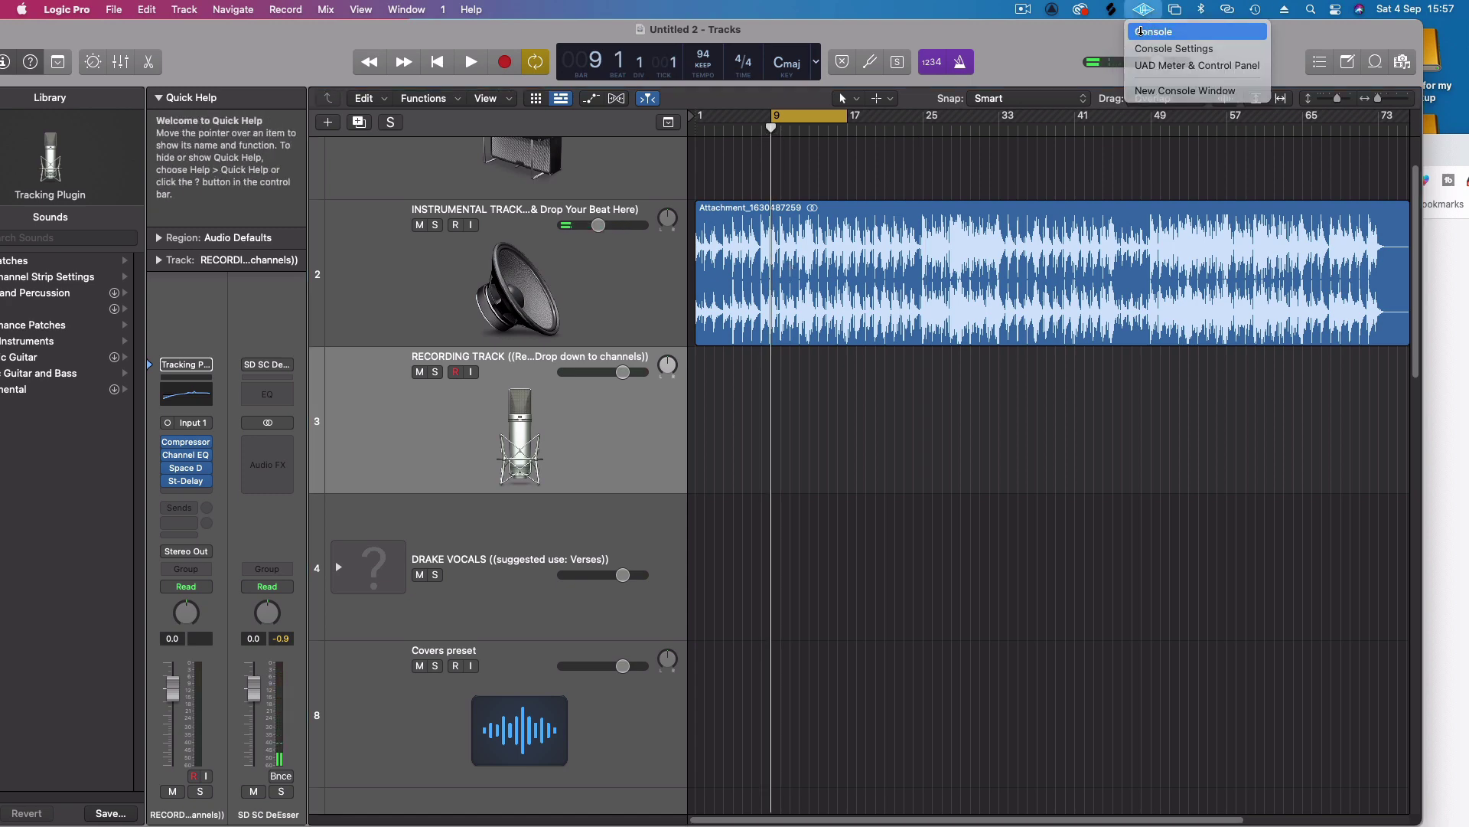
pyautogui.click(1140, 31)
pyautogui.moveTo(782, 319); pyautogui.dragTo(729, 170)
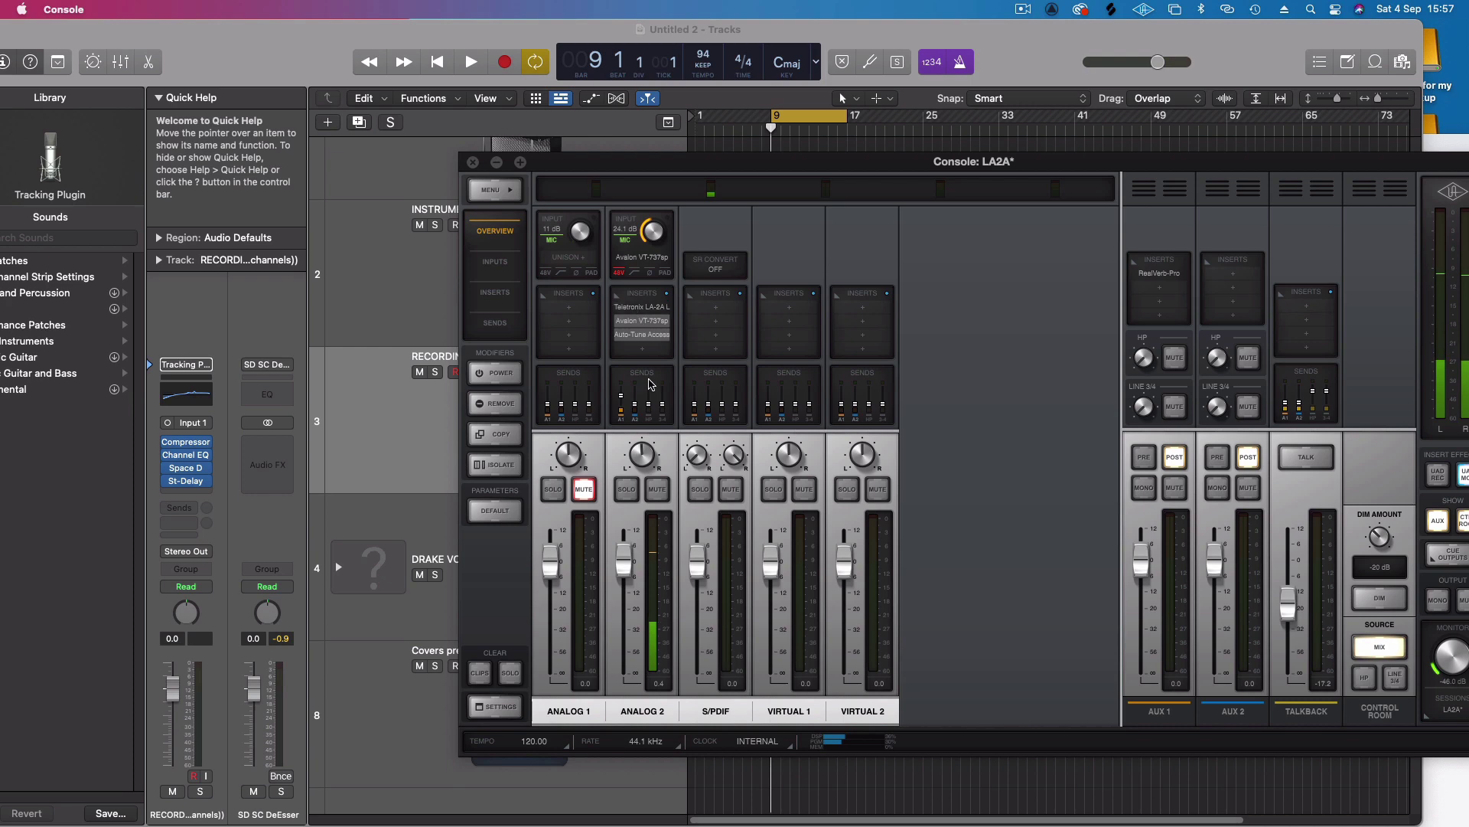
pyautogui.click(649, 384)
pyautogui.click(740, 430)
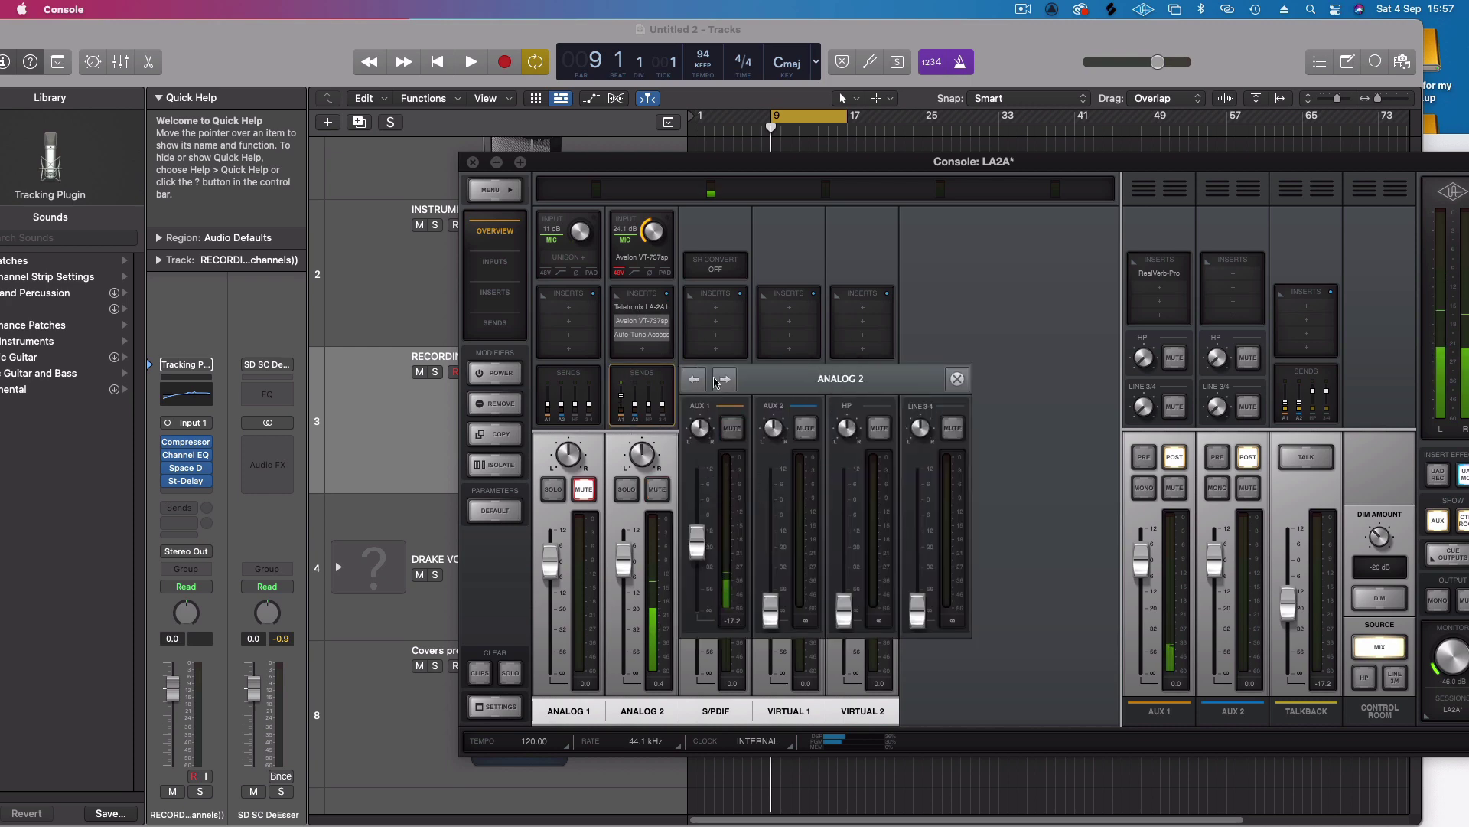
pyautogui.click(337, 75)
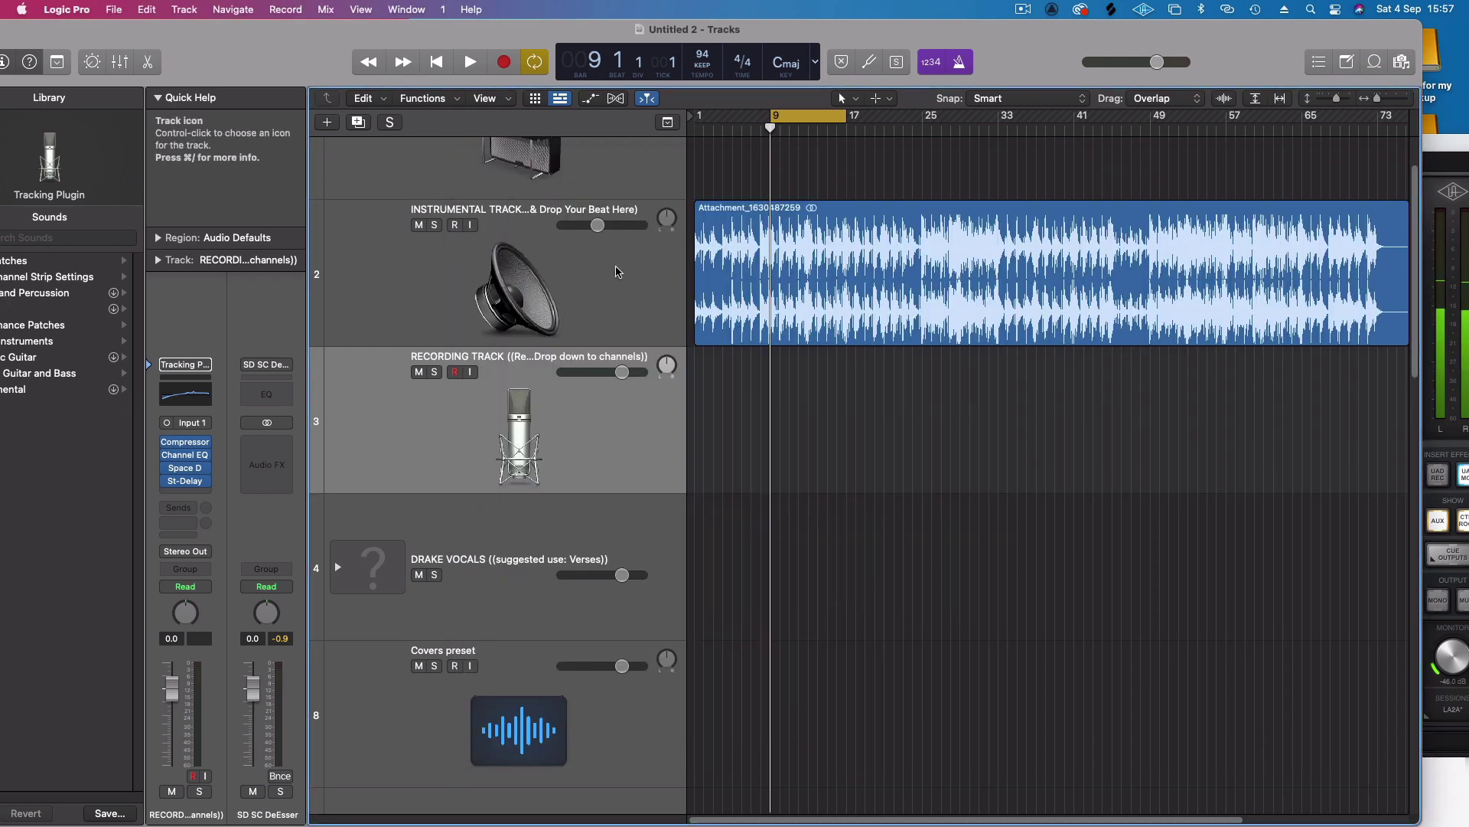
pyautogui.press('r')
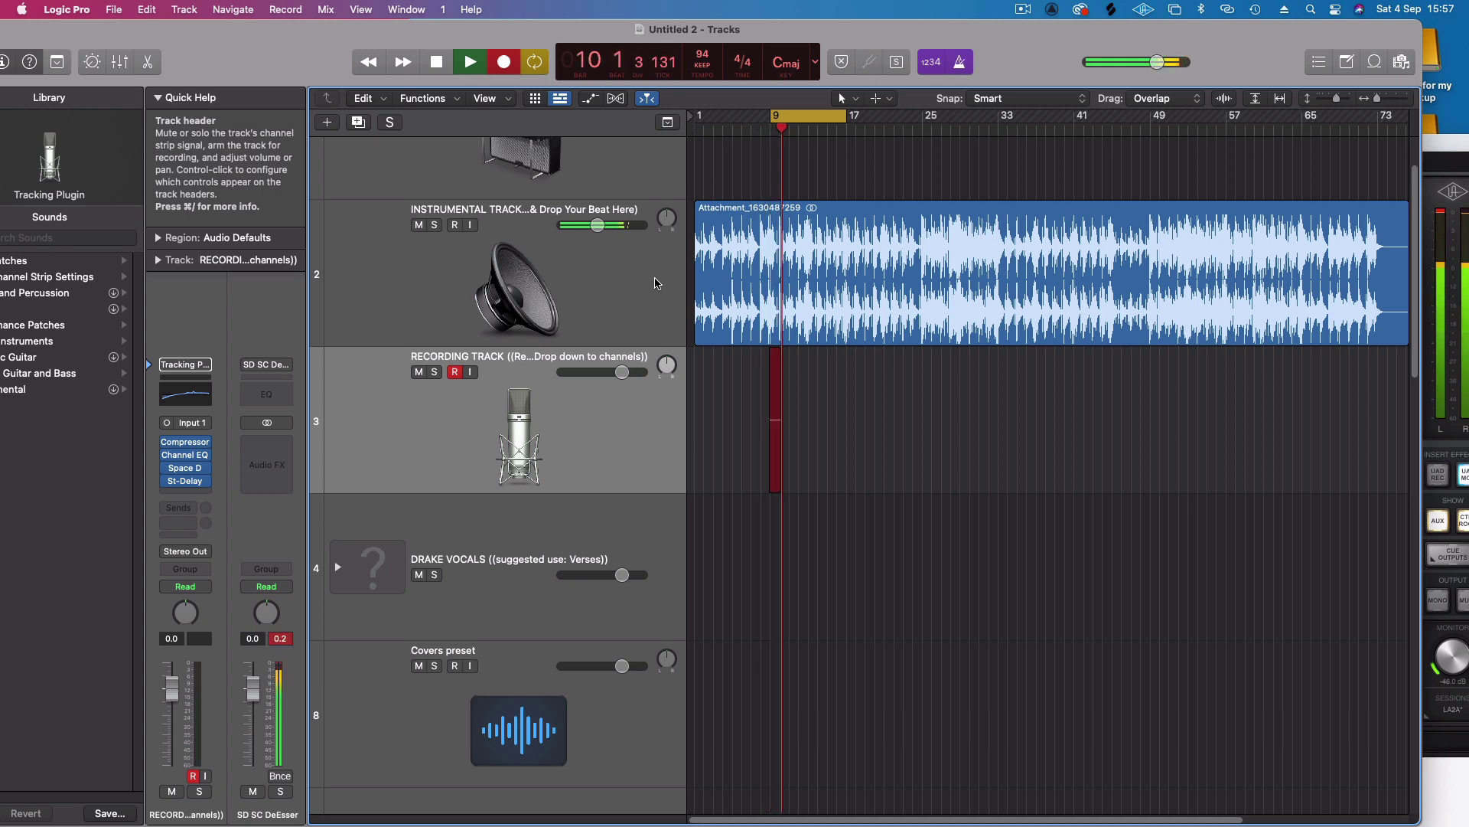
pyautogui.press('space')
pyautogui.press('Delete')
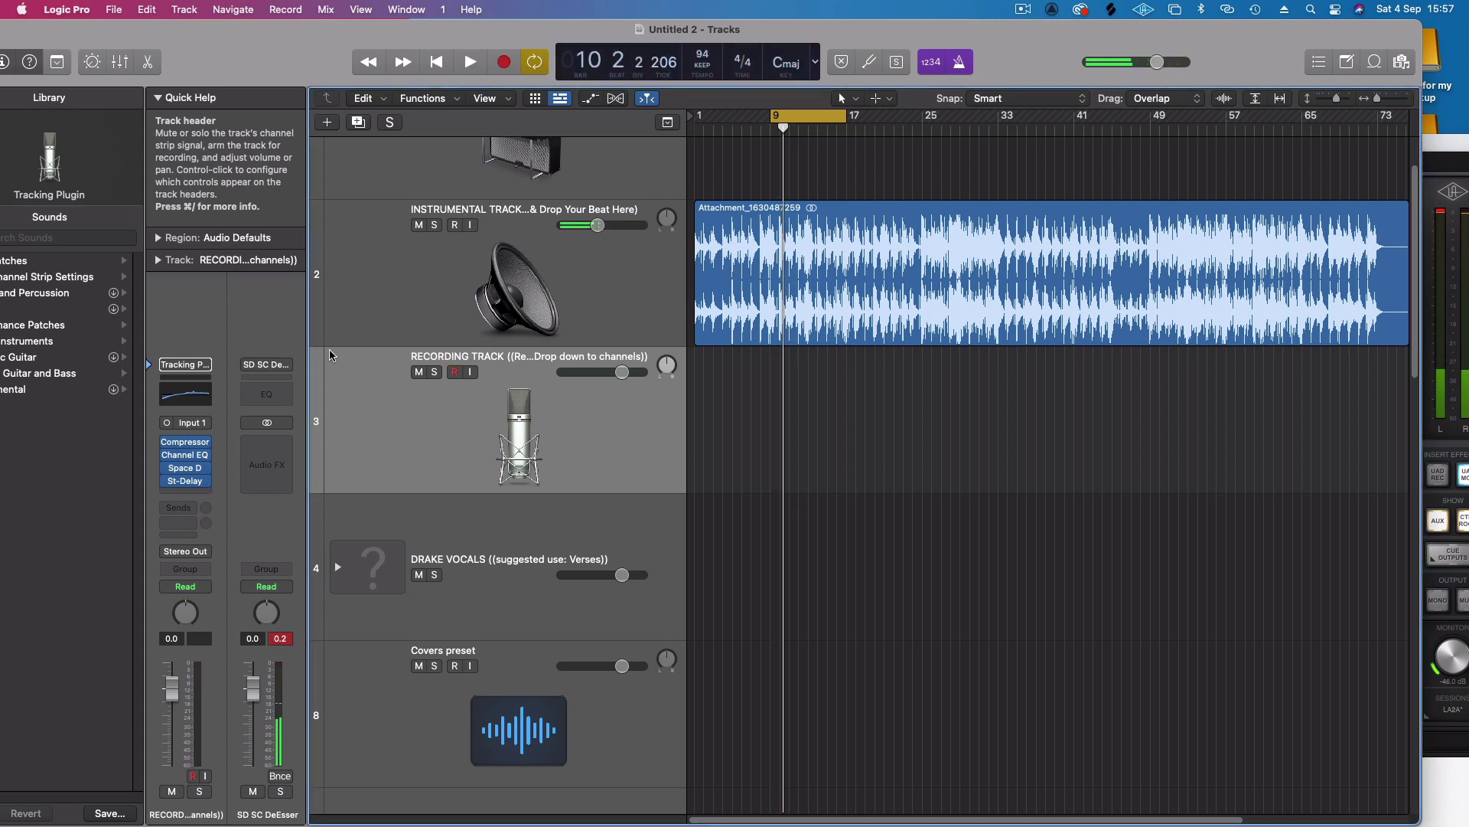
# - Set the RECORDING TRACK's audio input to Input 2
pyautogui.click(191, 423)
pyautogui.moveTo(243, 473)
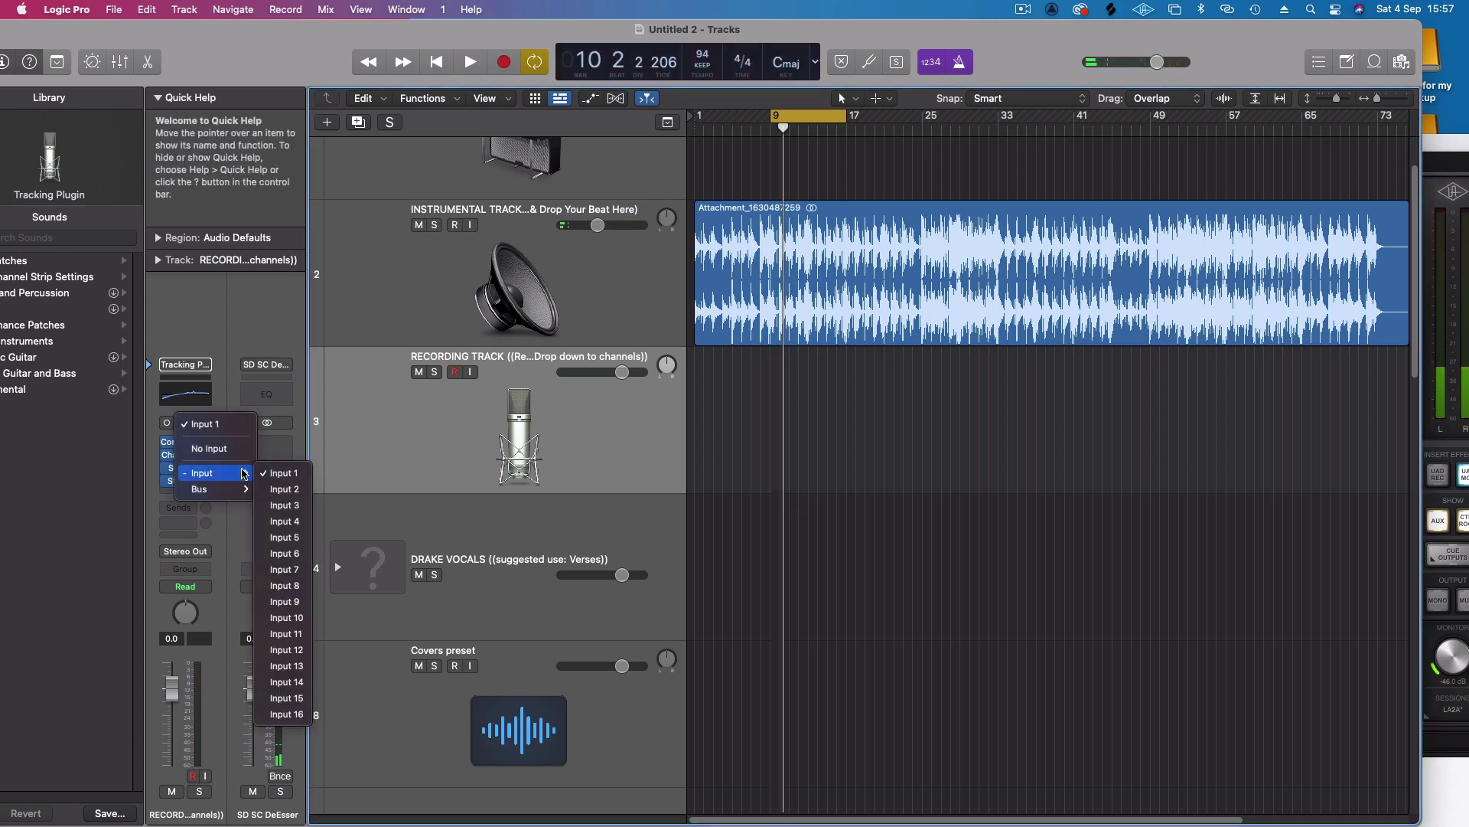
pyautogui.click(289, 488)
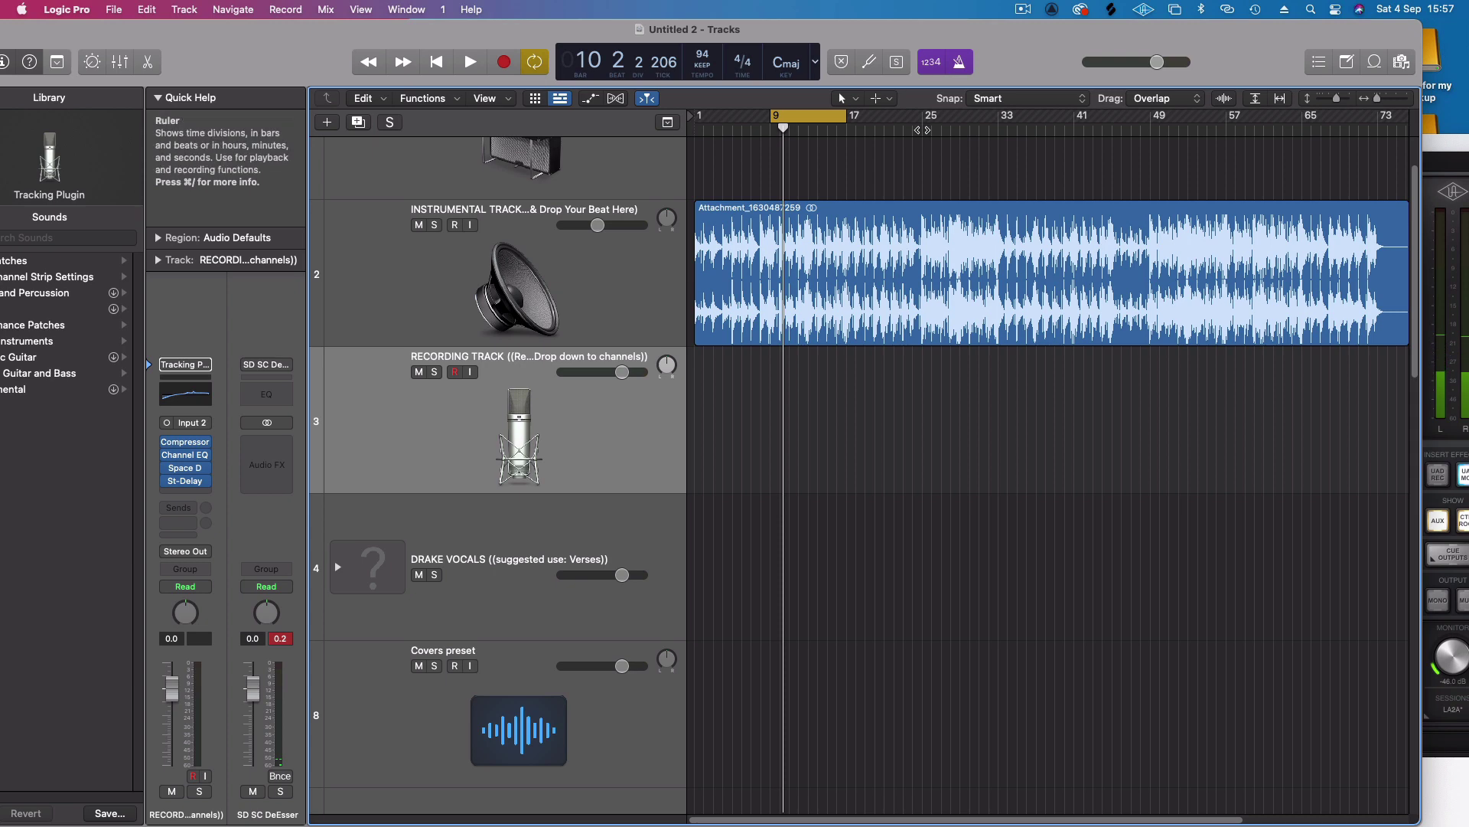
# - Preview the beat from bar 25, then record a vocal take on the RECORDING TRACK across the cycle range starting at bar 9
pyautogui.doubleClick(924, 128)
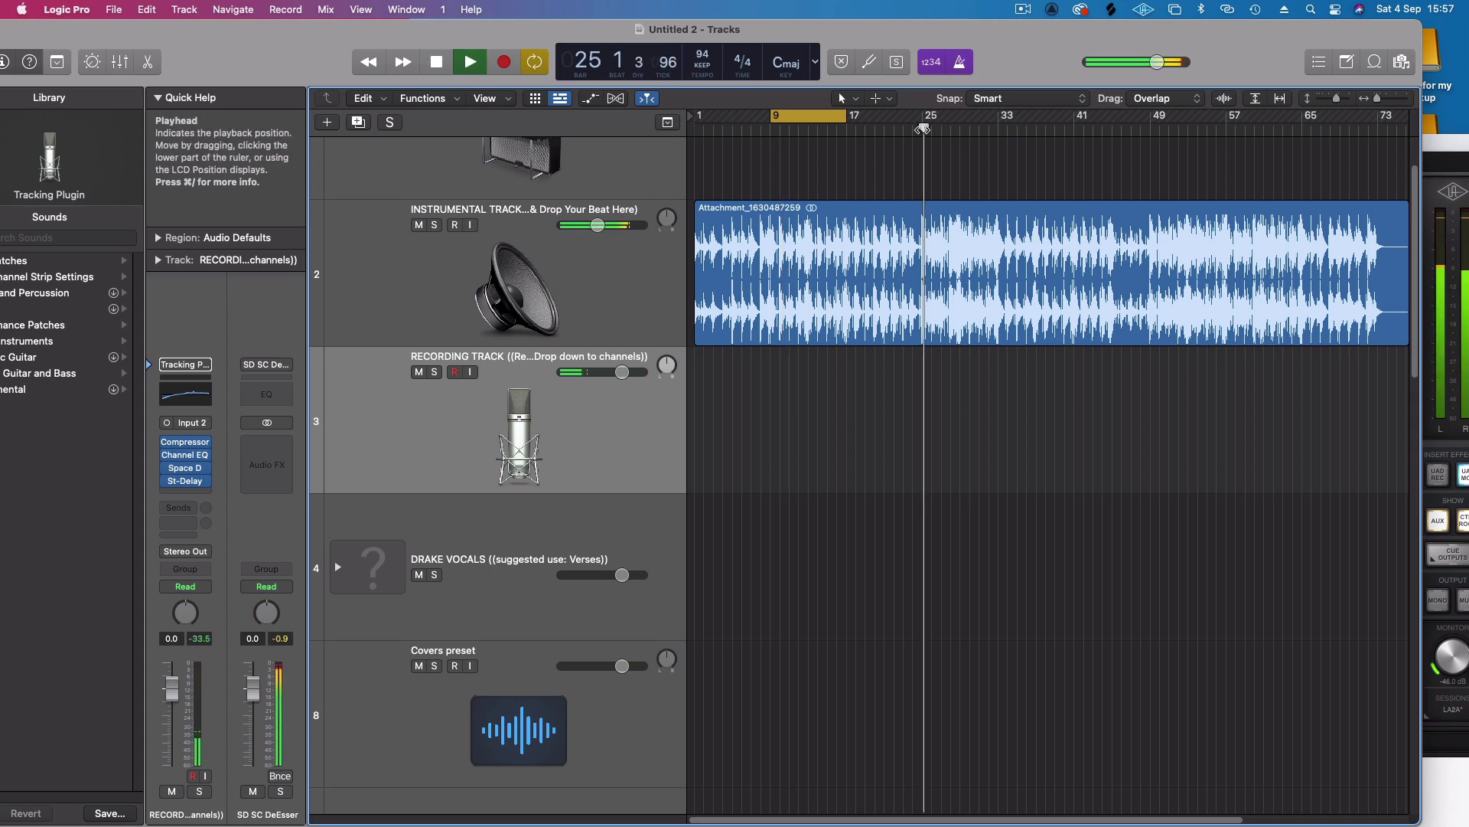
pyautogui.doubleClick(765, 129)
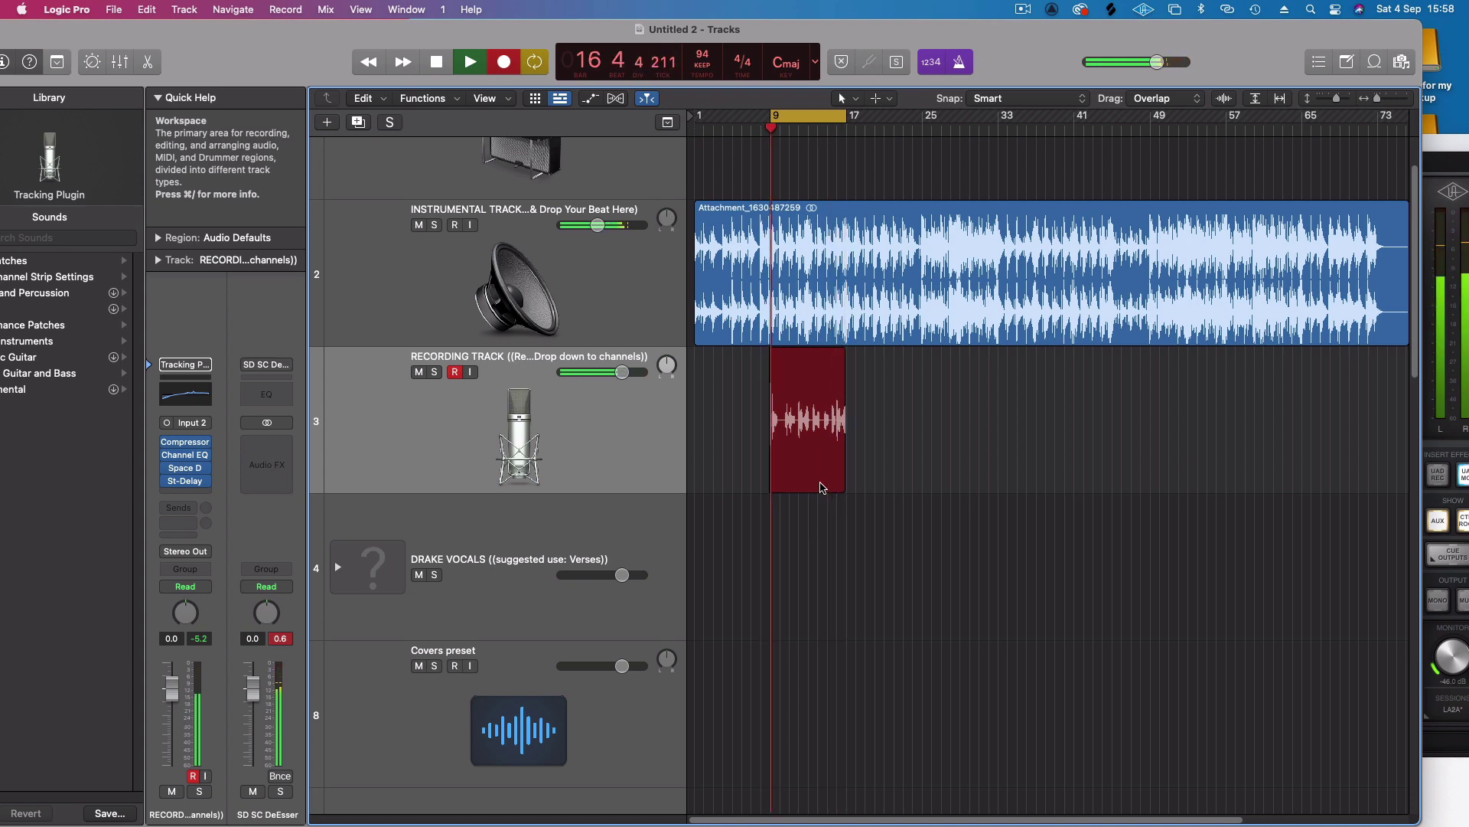
pyautogui.press('space')
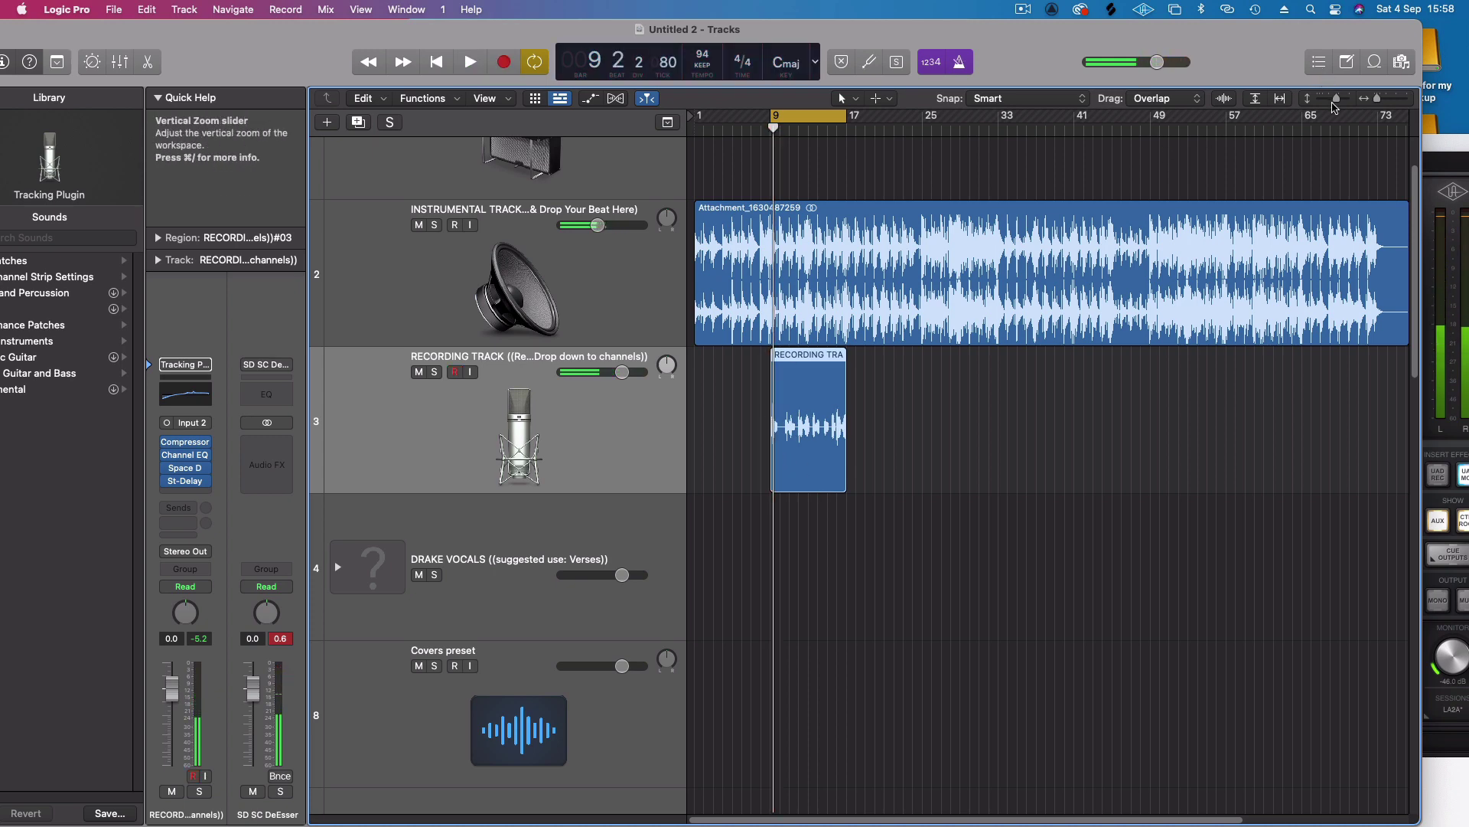
# - Expand the CHRIS BROWN VOCALS track stack and move the recorded vocal region at bar 9 to the Singing Vocals - Centre MAIN Vocal track
pyautogui.press('super+Up')
pyautogui.scroll(-3, 620, 558)
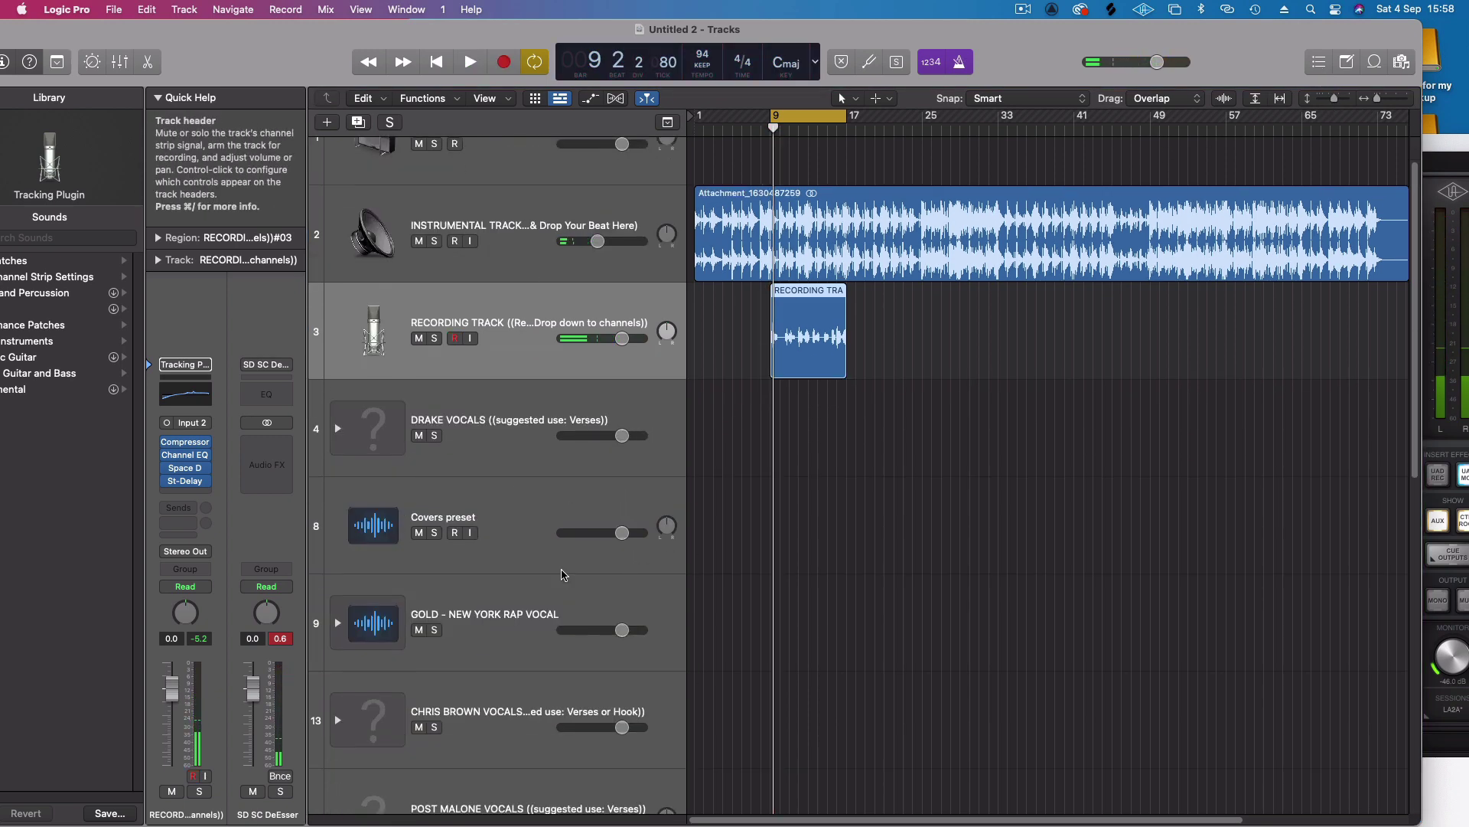
pyautogui.scroll(-2, 705, 452)
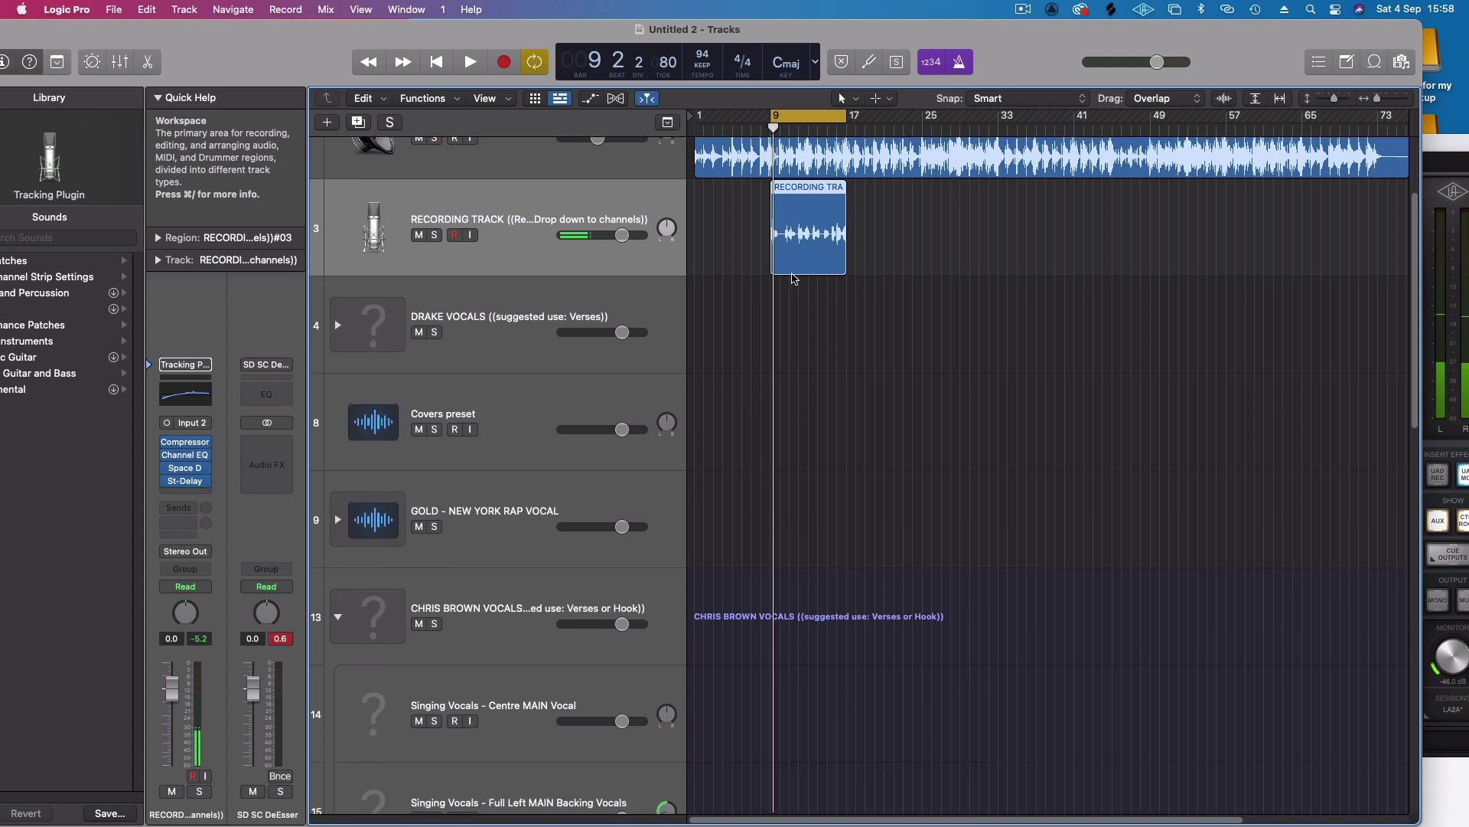
pyautogui.moveTo(791, 272); pyautogui.dragTo(793, 757)
# - Switch to the Universal Audio Console, mute the Aux 1 send on the Analog 2 channel, and return to Logic Pro
pyautogui.click(1143, 9)
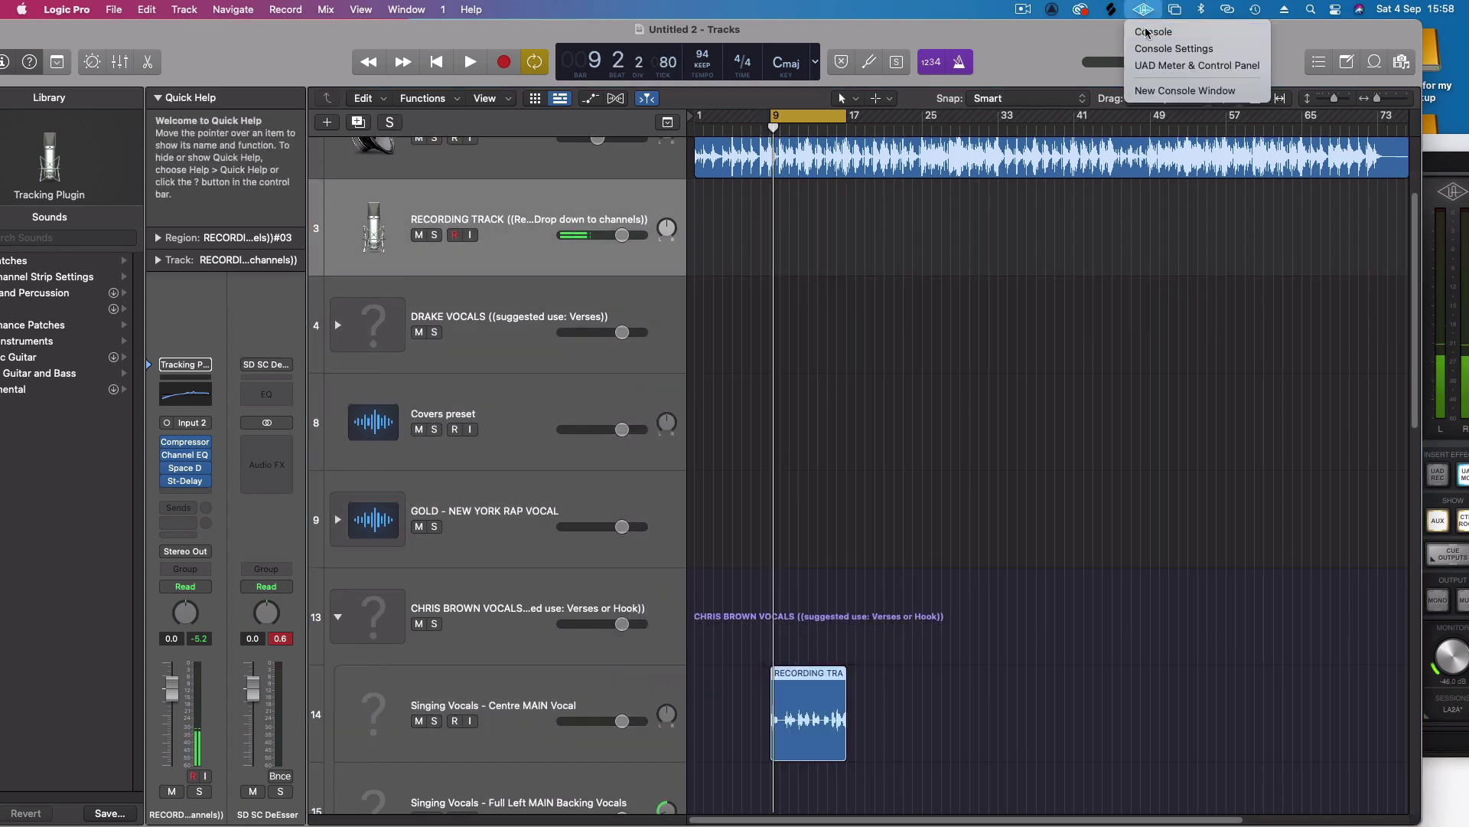
pyautogui.click(1236, 26)
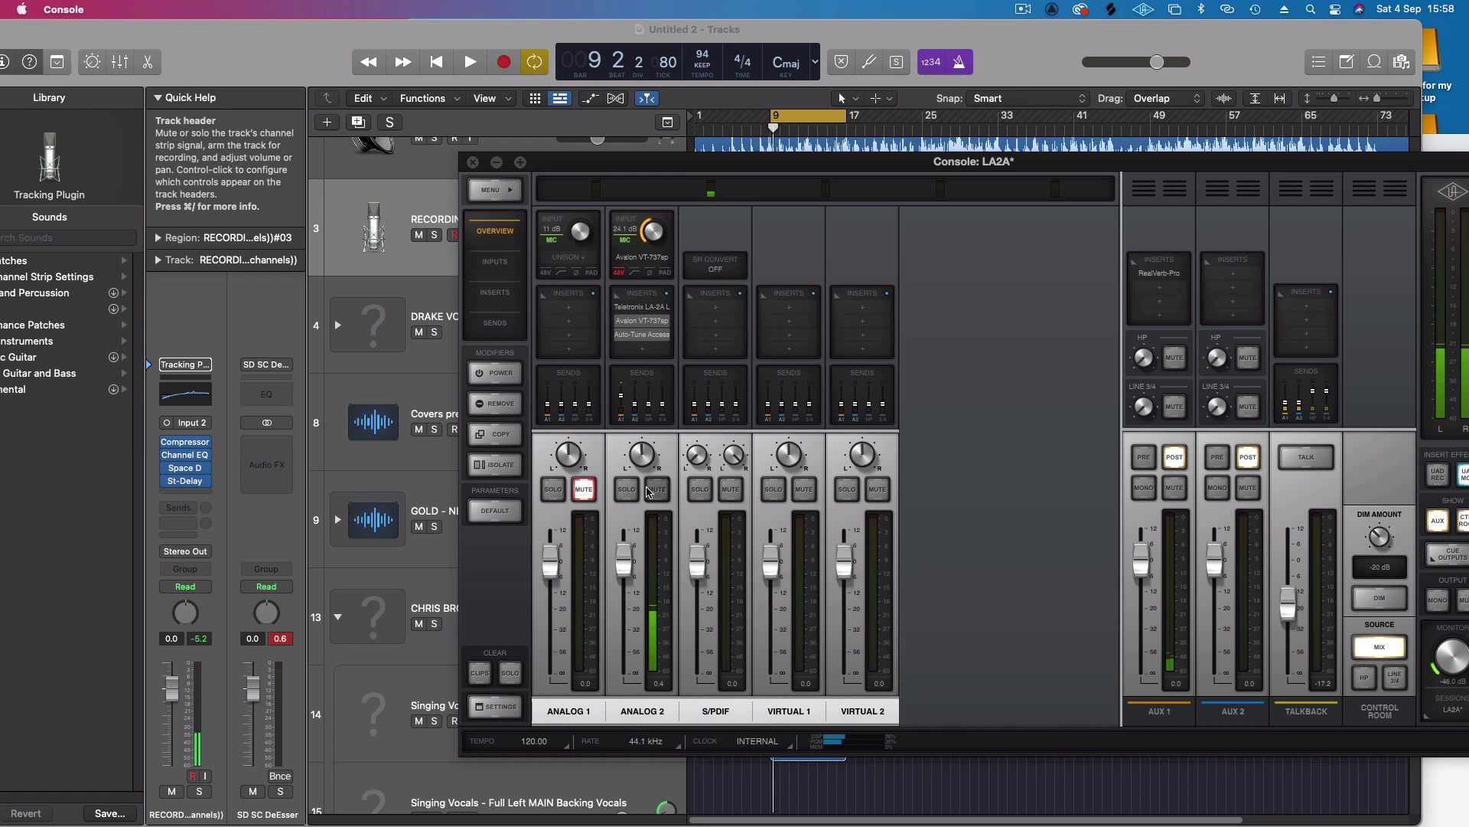
pyautogui.click(658, 406)
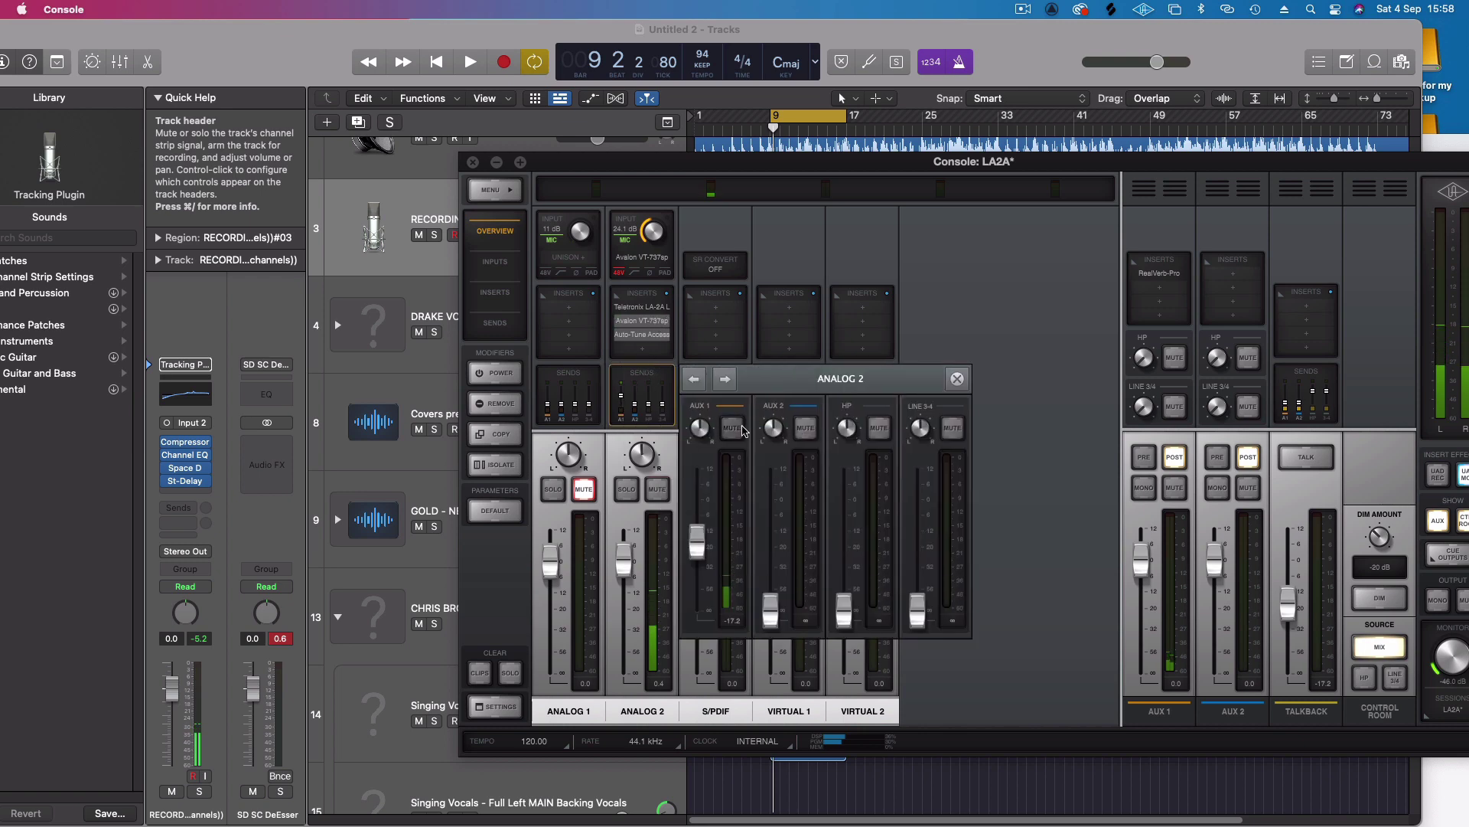
pyautogui.click(448, 707)
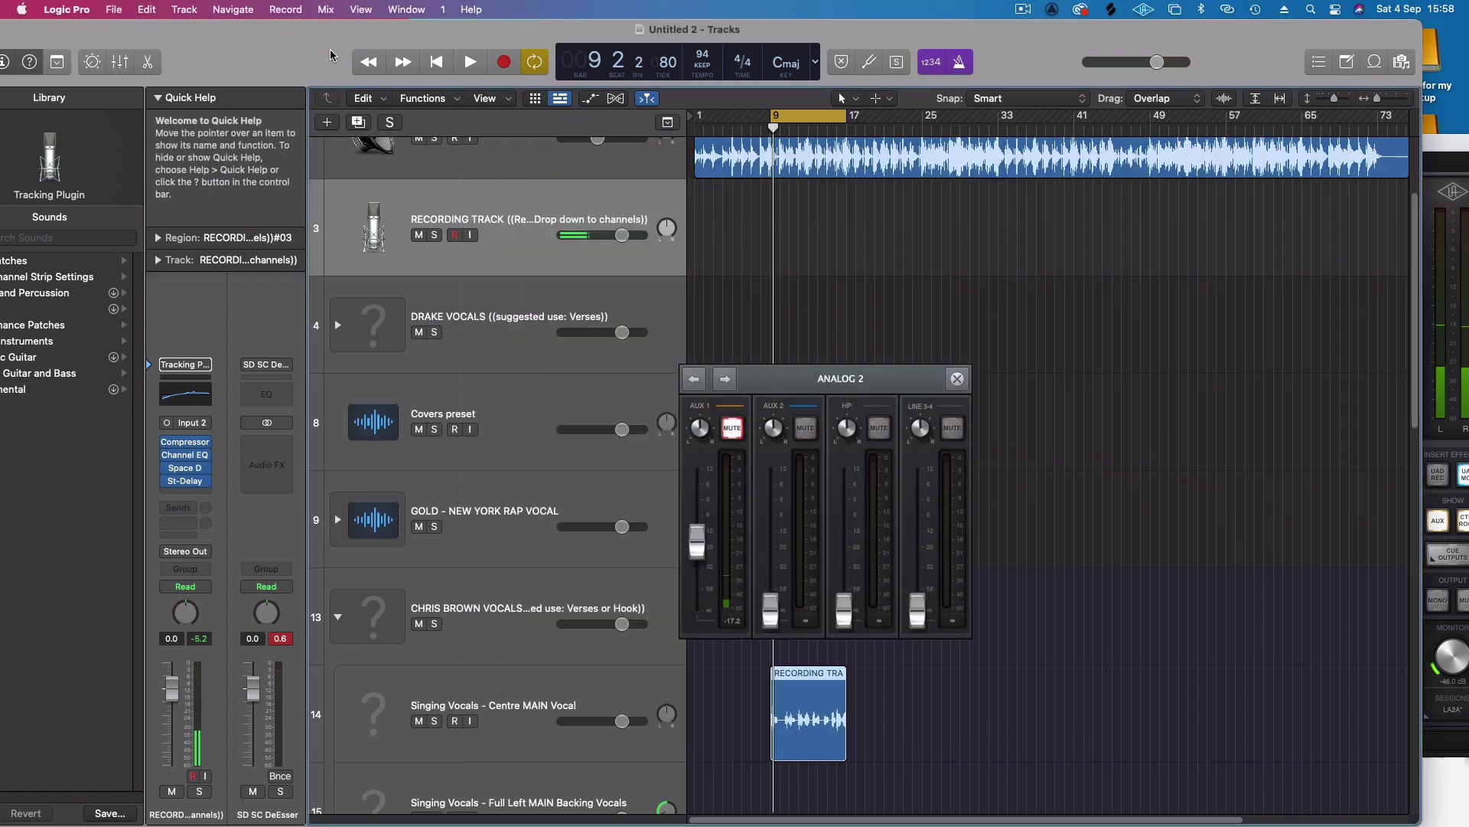
# - Select the Singing Vocals - Centre MAIN Vocal track and inspect its Pitch Correction plug-in settings, then close the plug-in window
pyautogui.click(479, 712)
pyautogui.click(187, 420)
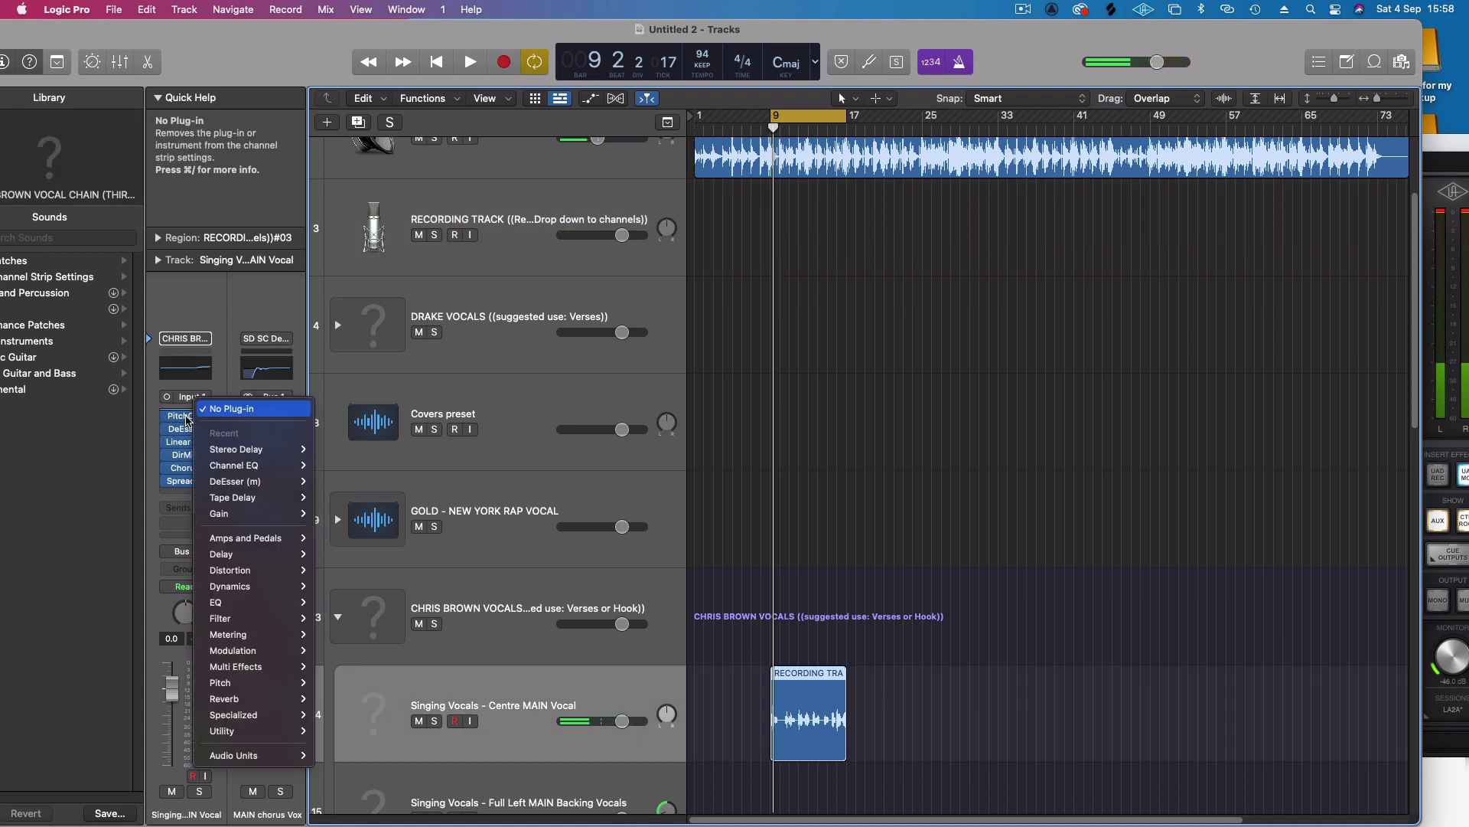
pyautogui.click(187, 420)
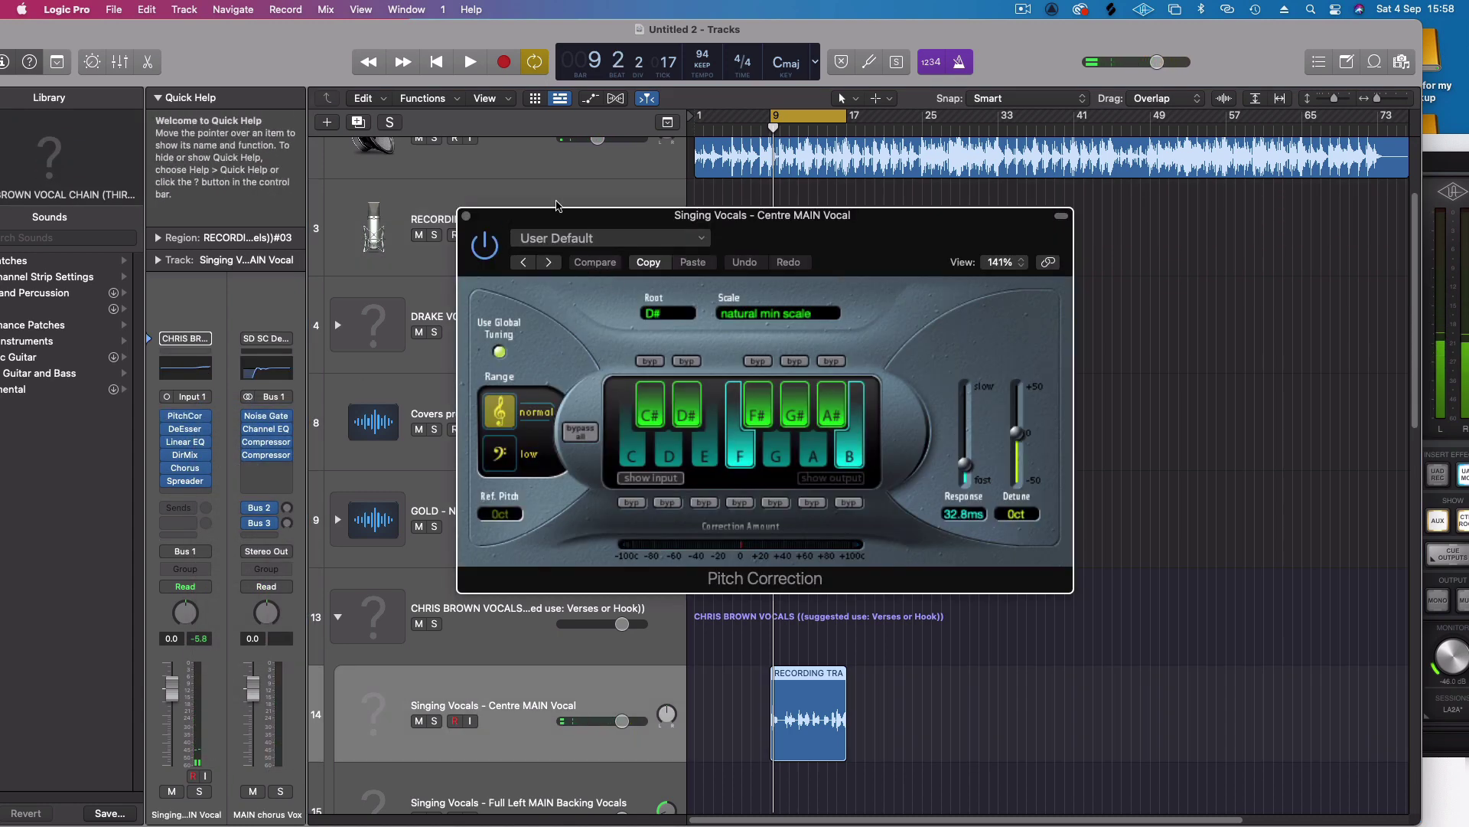
pyautogui.click(467, 220)
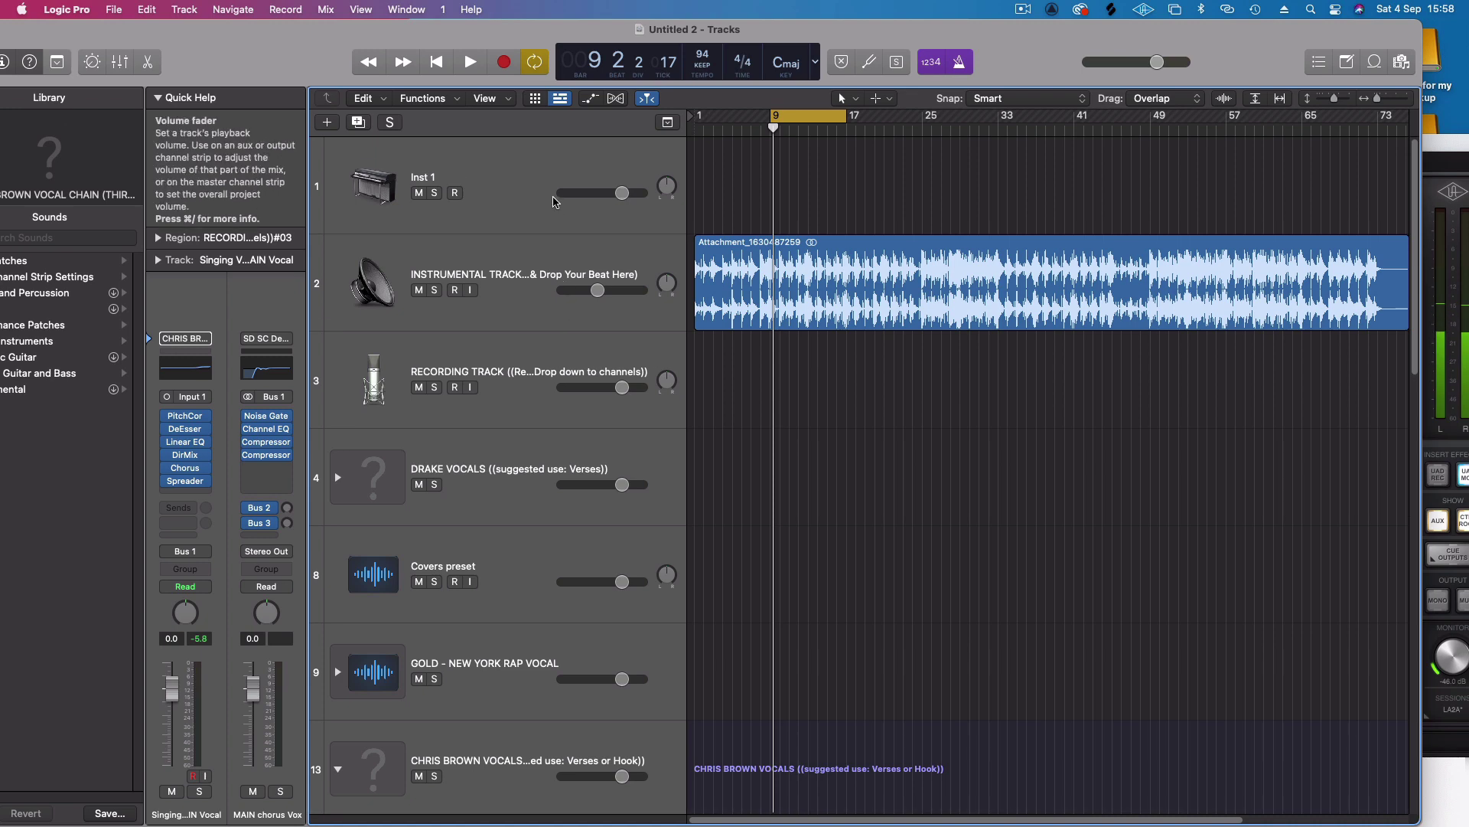
# - Show the on-screen keyboard for the Inst 1 track and sound notes on it against the beat from bar 9
pyautogui.click(360, 9)
pyautogui.moveTo(406, 9)
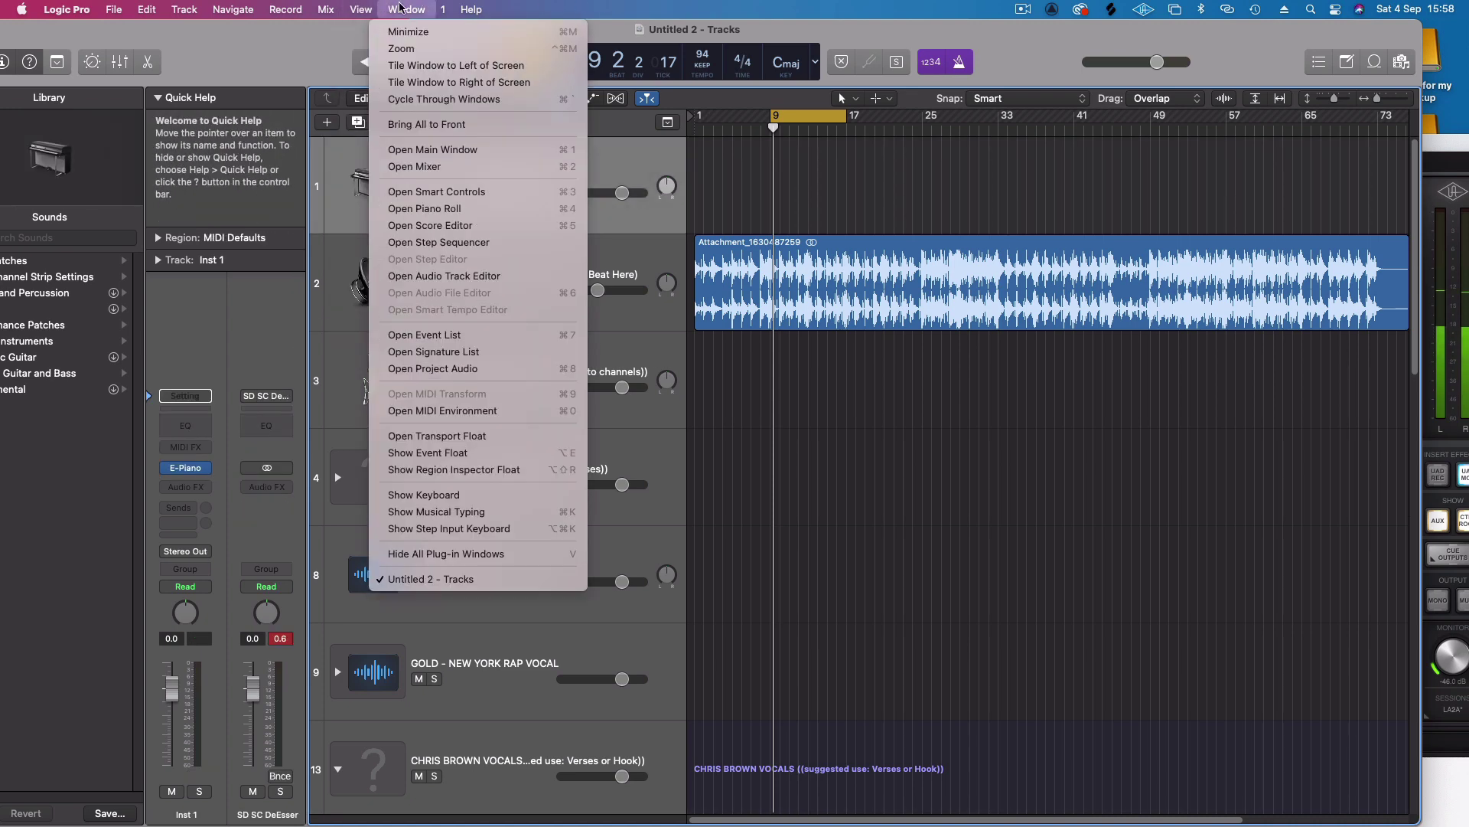
pyautogui.click(487, 495)
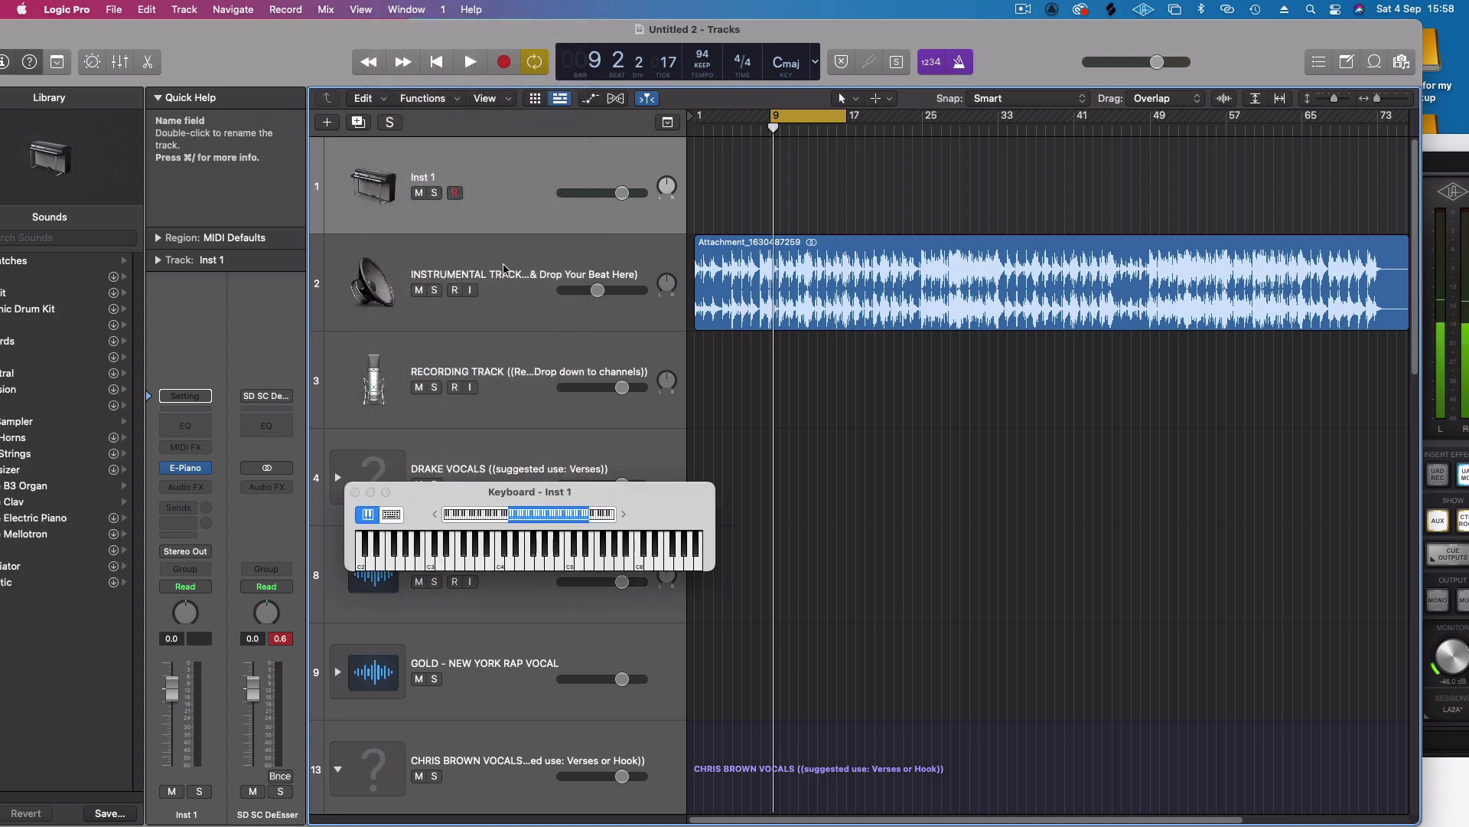
pyautogui.click(512, 551)
pyautogui.click(485, 555)
pyautogui.press('space')
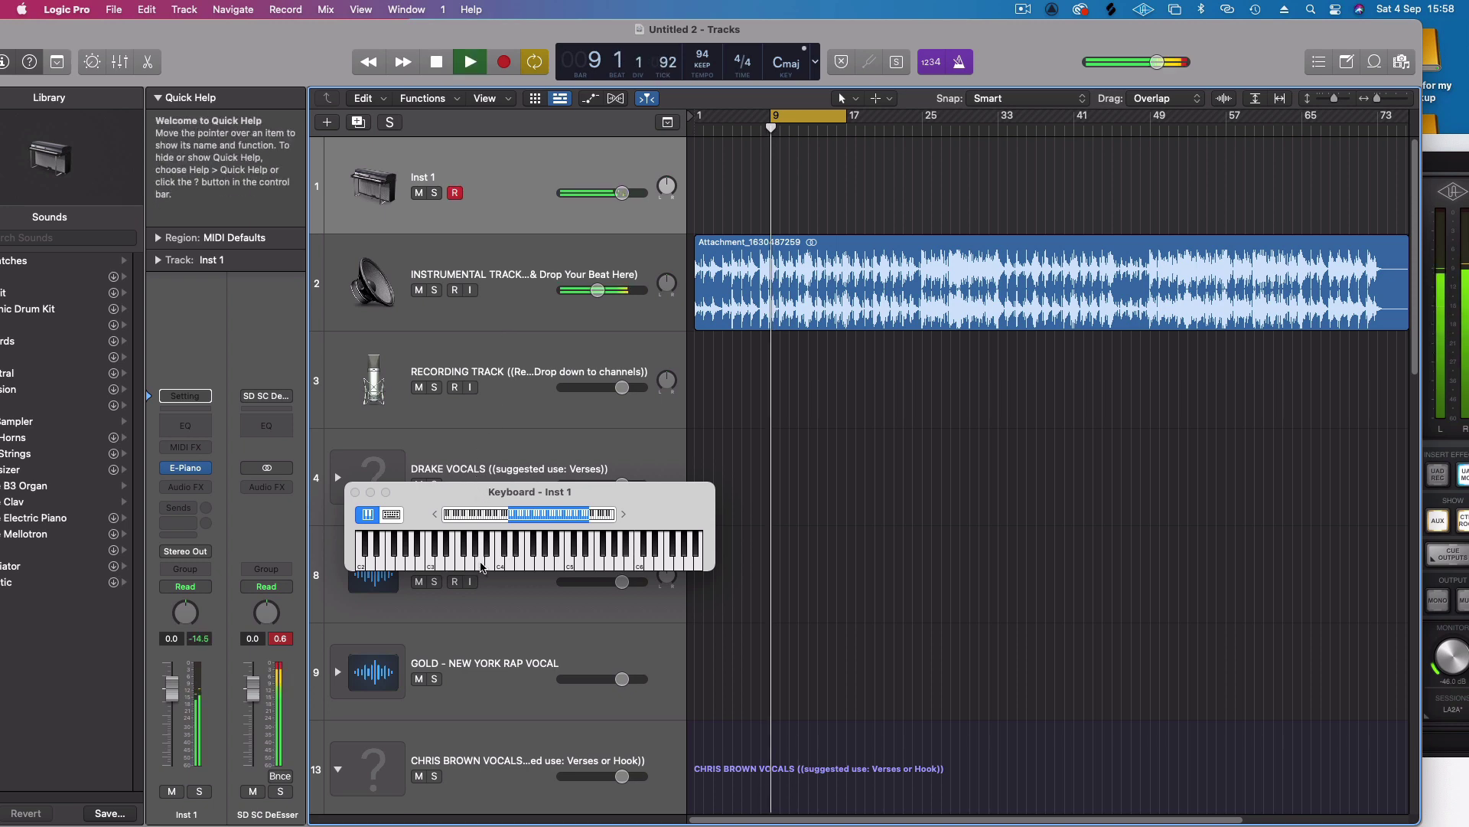
# - Stop playback and mute the Singing Vocals - Centre MAIN Vocal track
pyautogui.scroll(-5, 473, 712)
pyautogui.press('space')
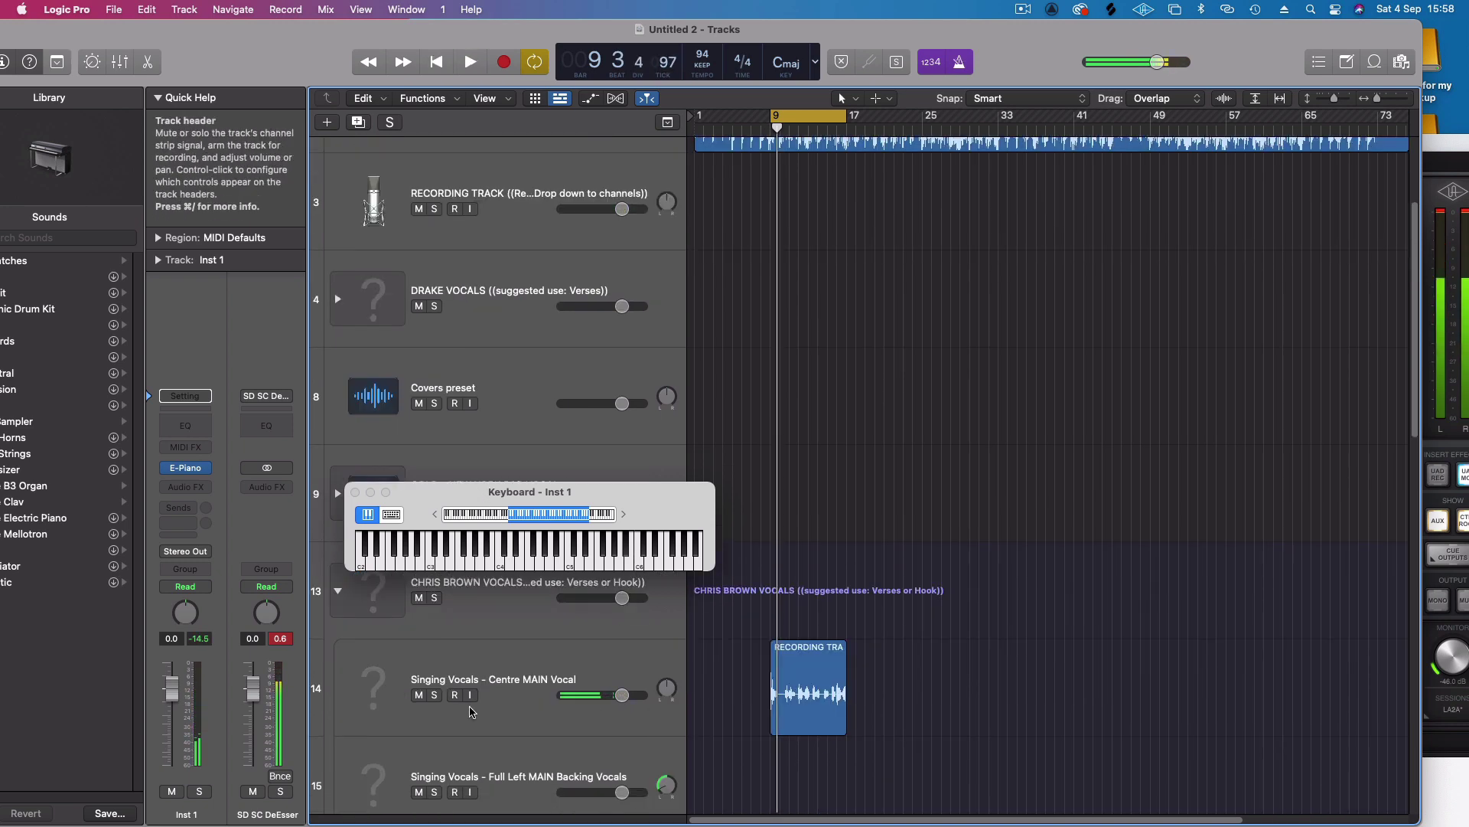
pyautogui.click(843, 416)
pyautogui.scroll(4, 774, 383)
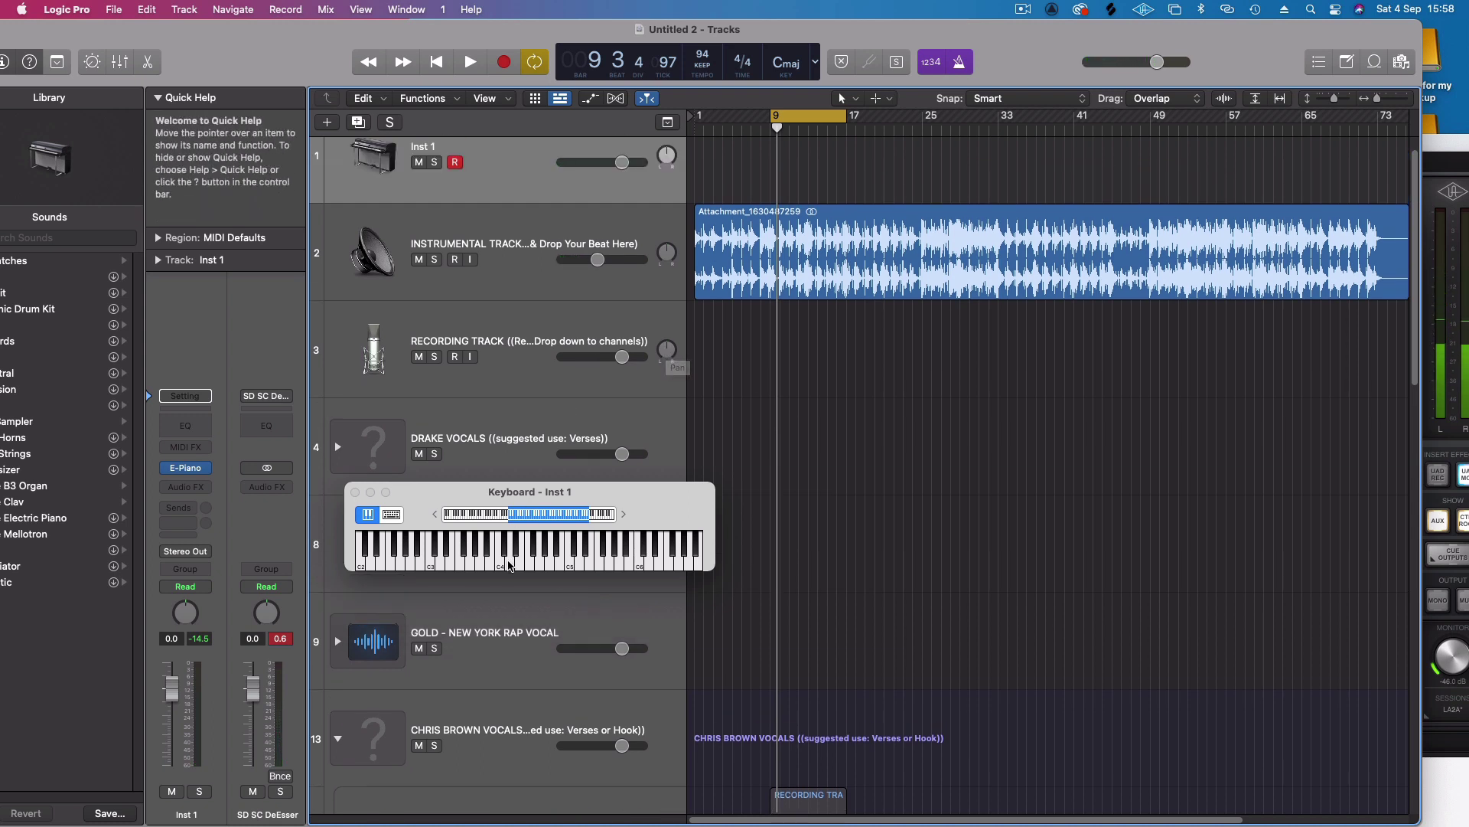
# - Play single notes on the Inst 1 keyboard over the beat from bar 9 to find the instrumental's key
pyautogui.click(543, 564)
pyautogui.press('space')
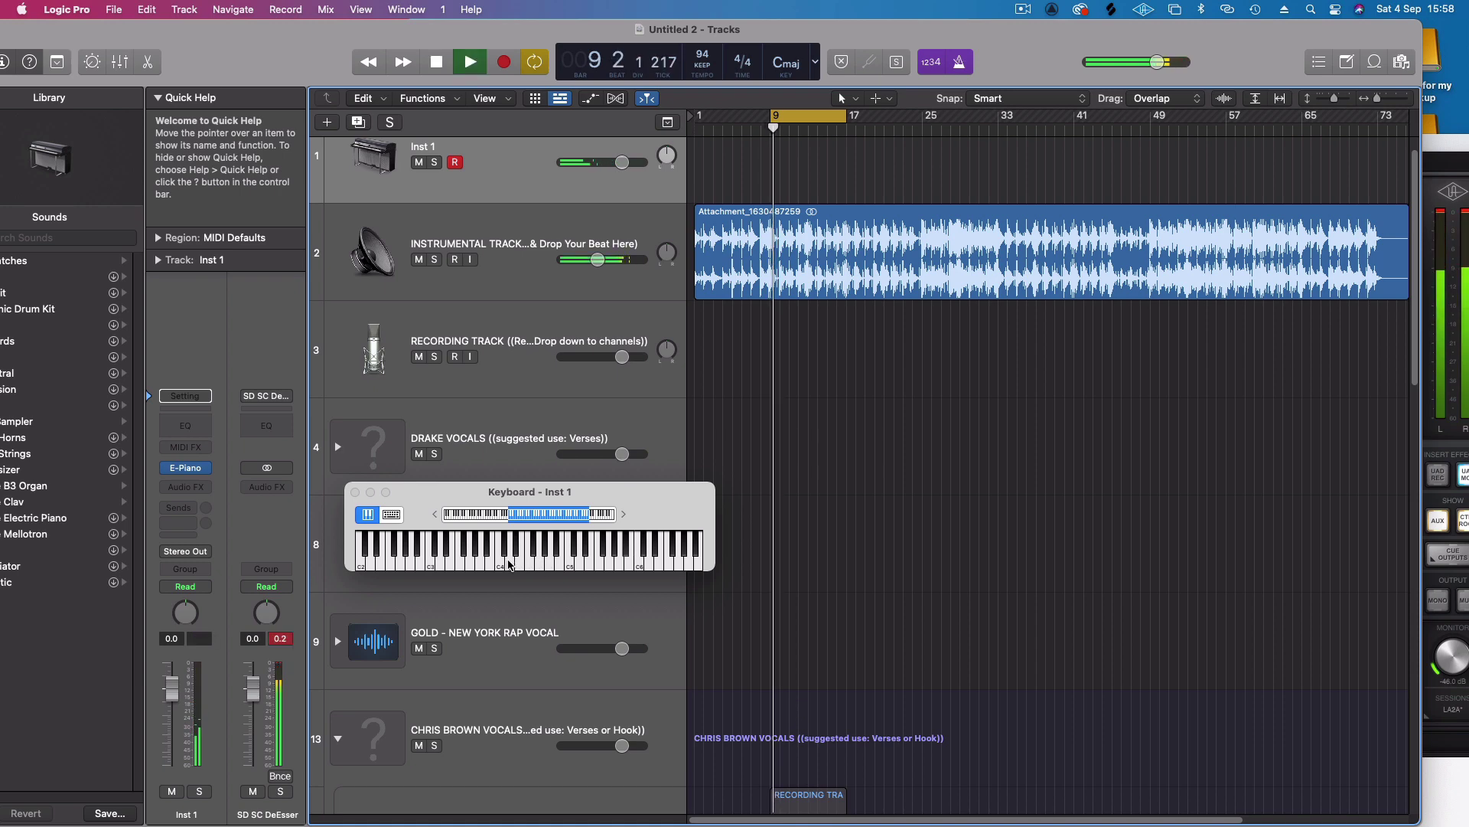
pyautogui.press('space')
pyautogui.click(503, 564)
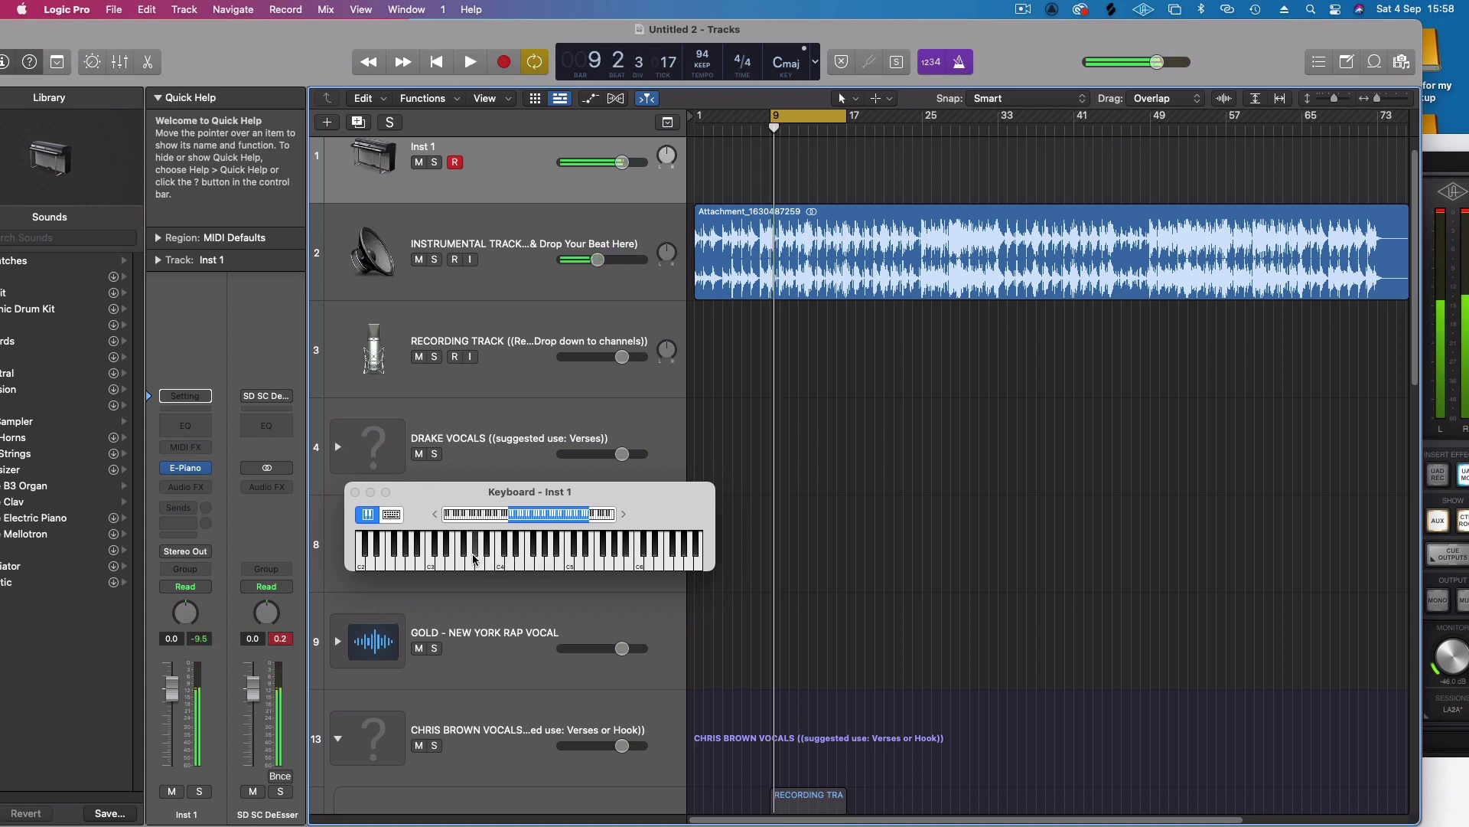
pyautogui.click(473, 560)
pyautogui.press('space')
pyautogui.click(462, 564)
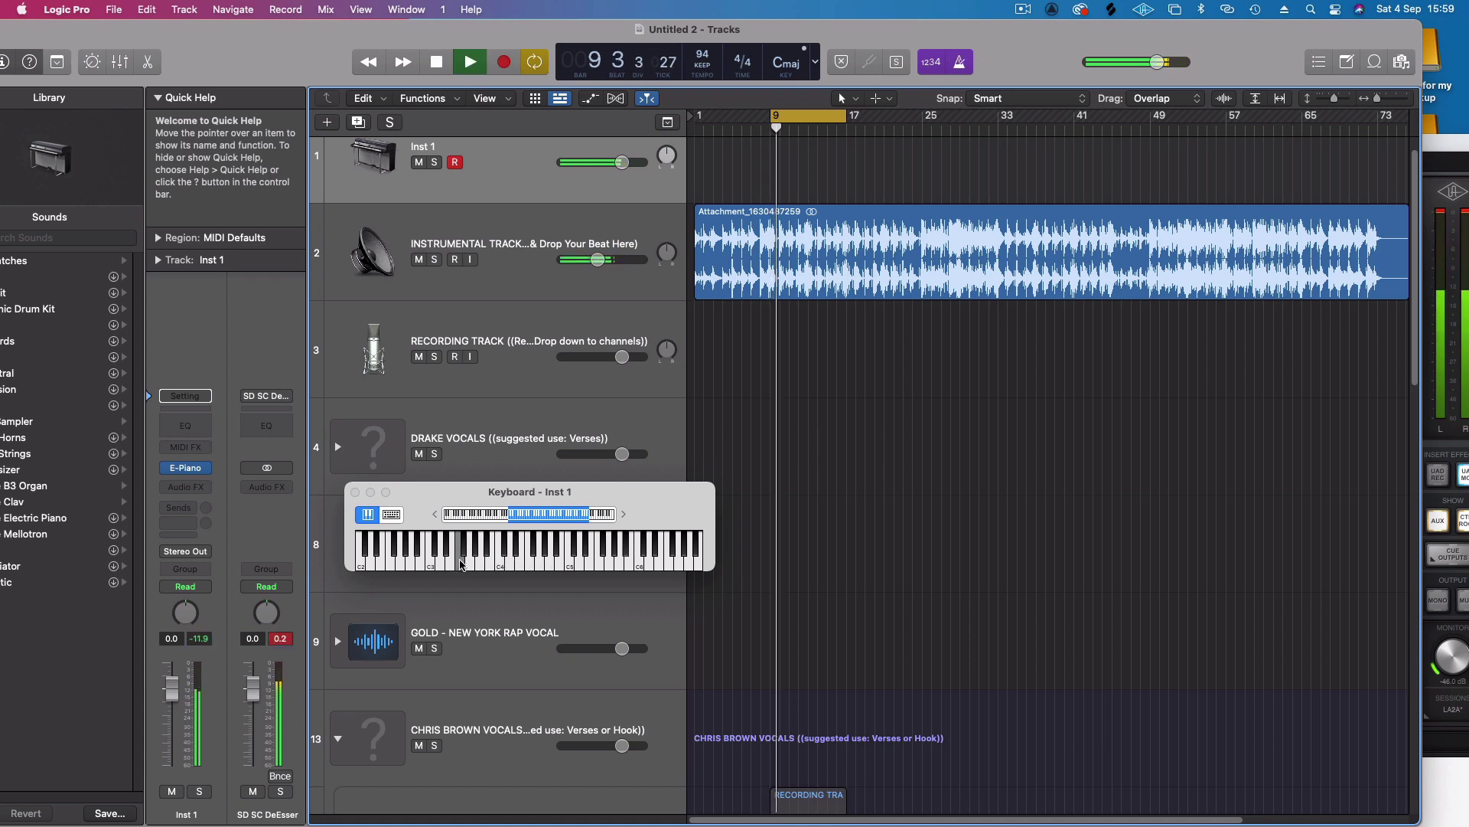
pyautogui.click(453, 564)
pyautogui.click(452, 564)
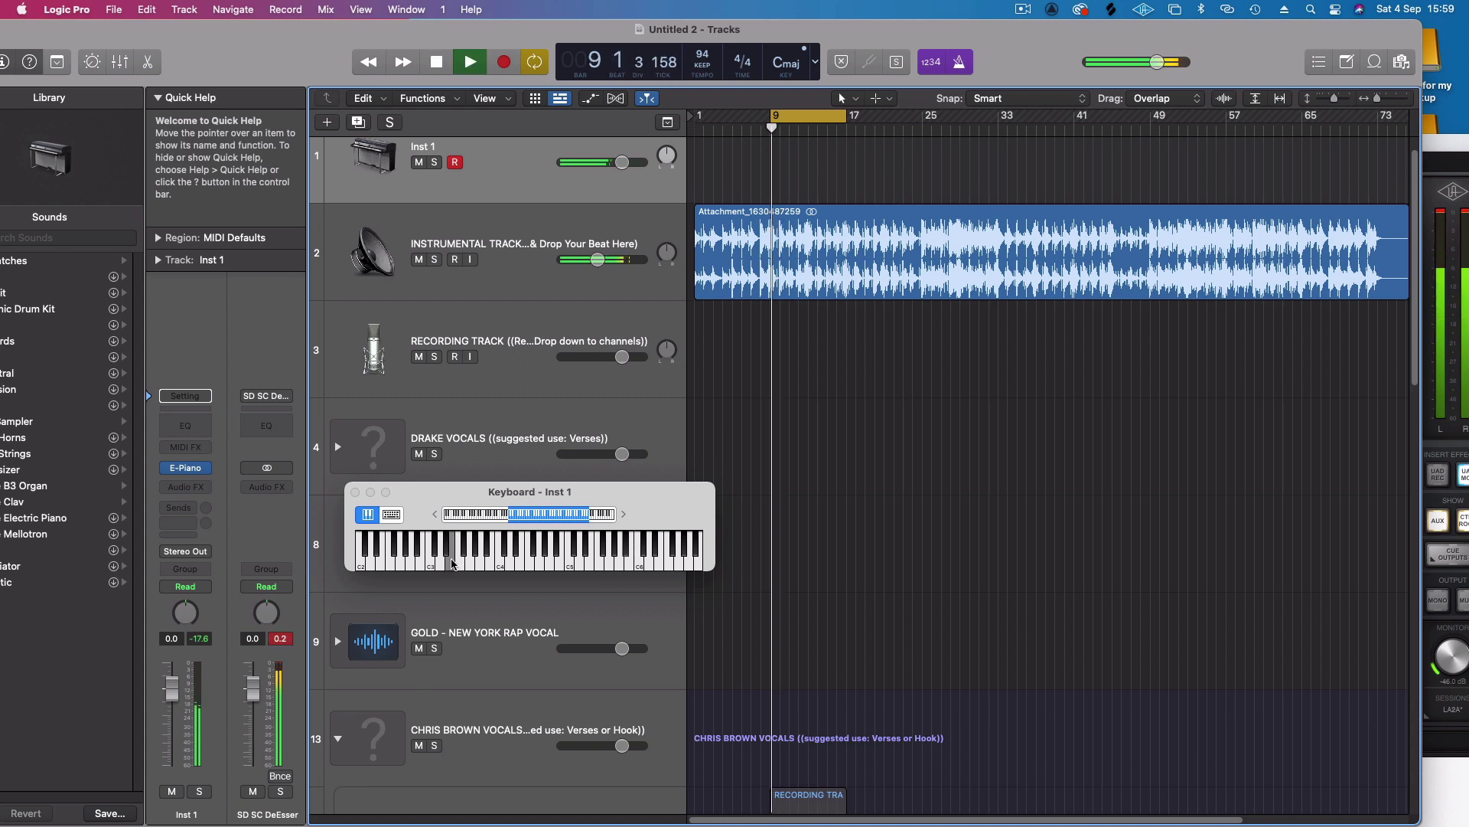
pyautogui.press('space')
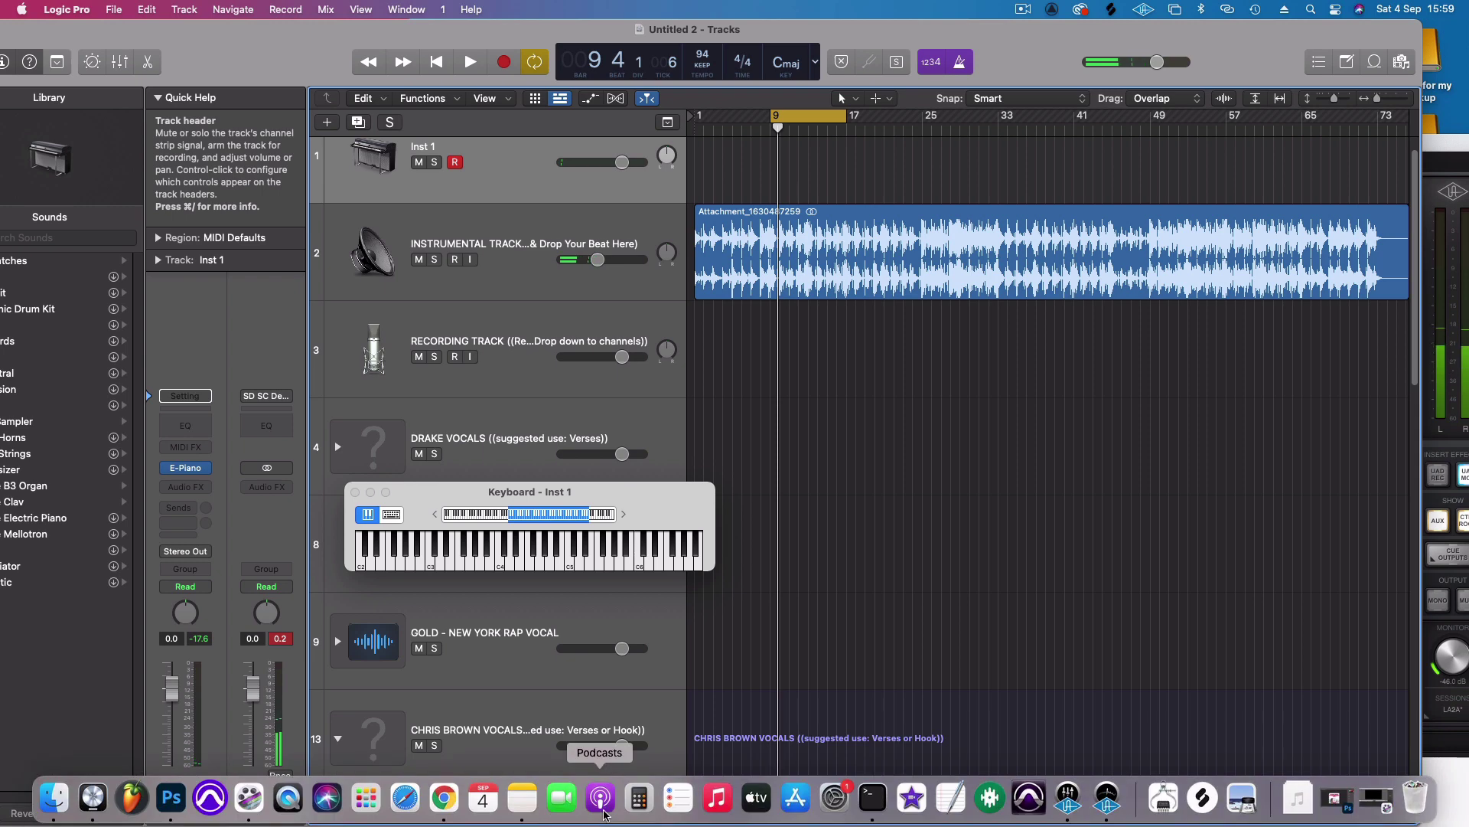
# - Unmute the Singing Vocals - Centre MAIN Vocal track, set its Pitch Correction root to B, and audition the vocal
pyautogui.scroll(-1, 777, 716)
pyautogui.scroll(-5, 540, 736)
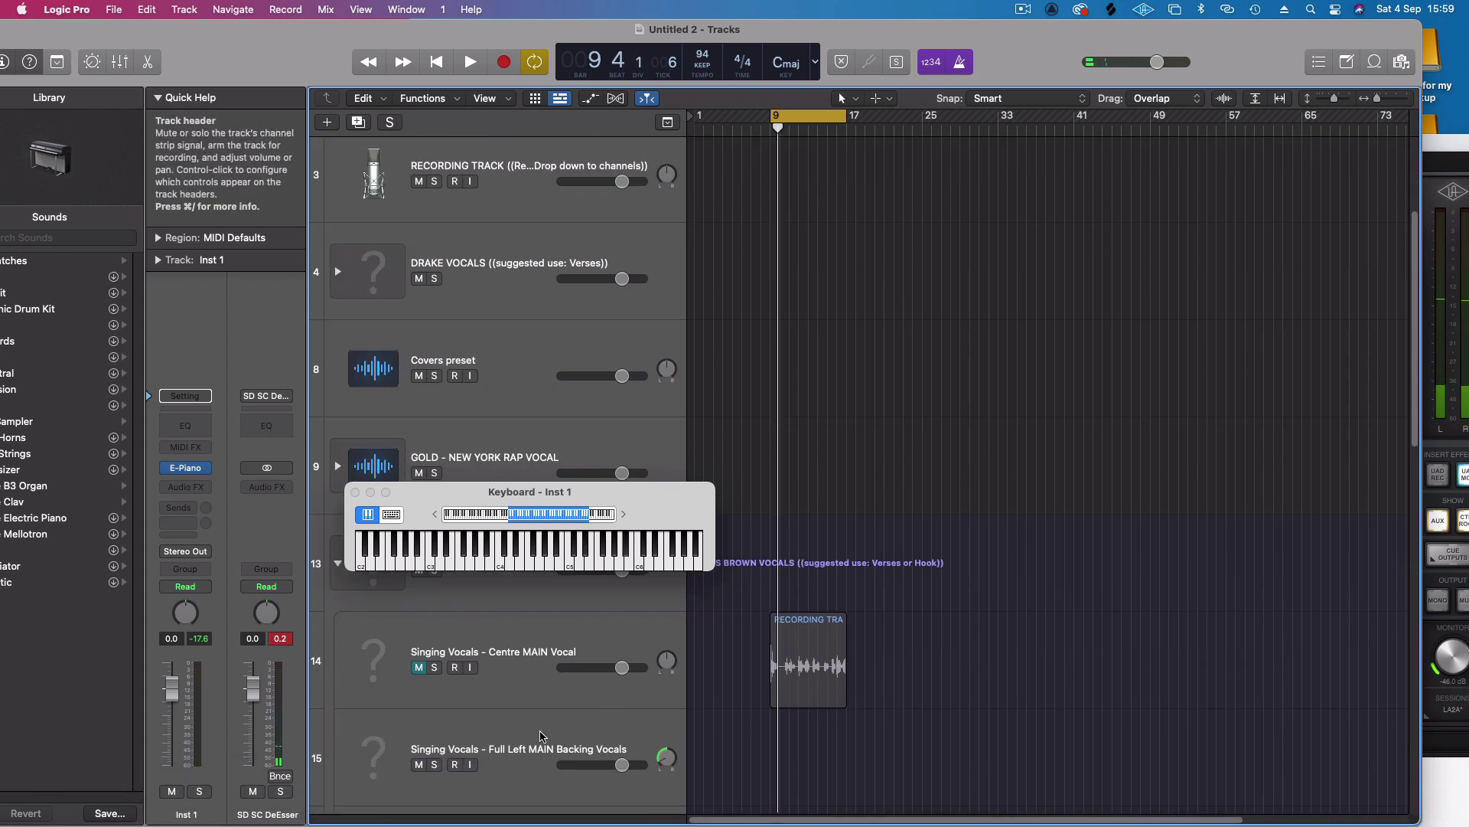
pyautogui.click(408, 694)
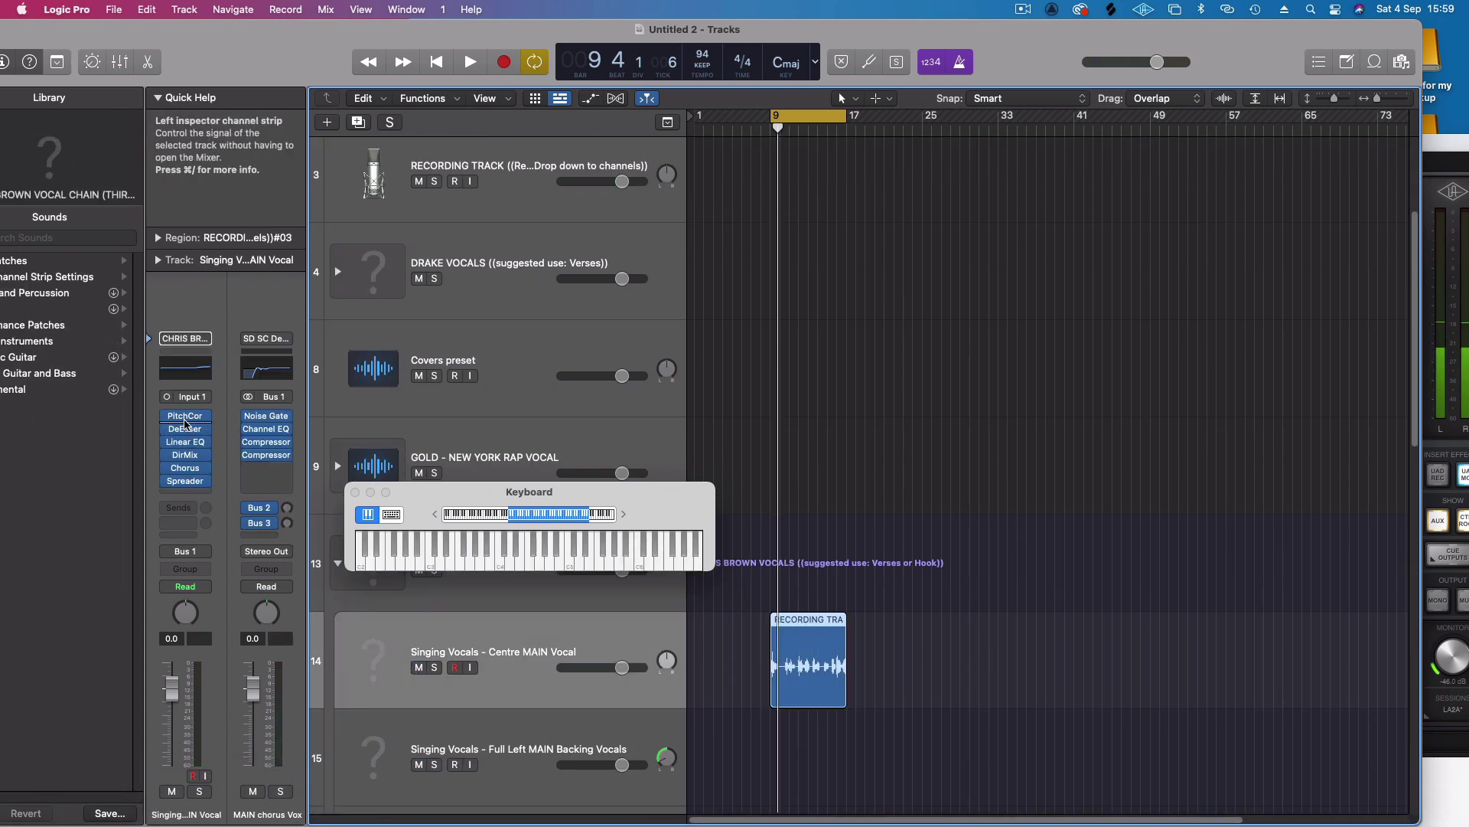
pyautogui.click(184, 417)
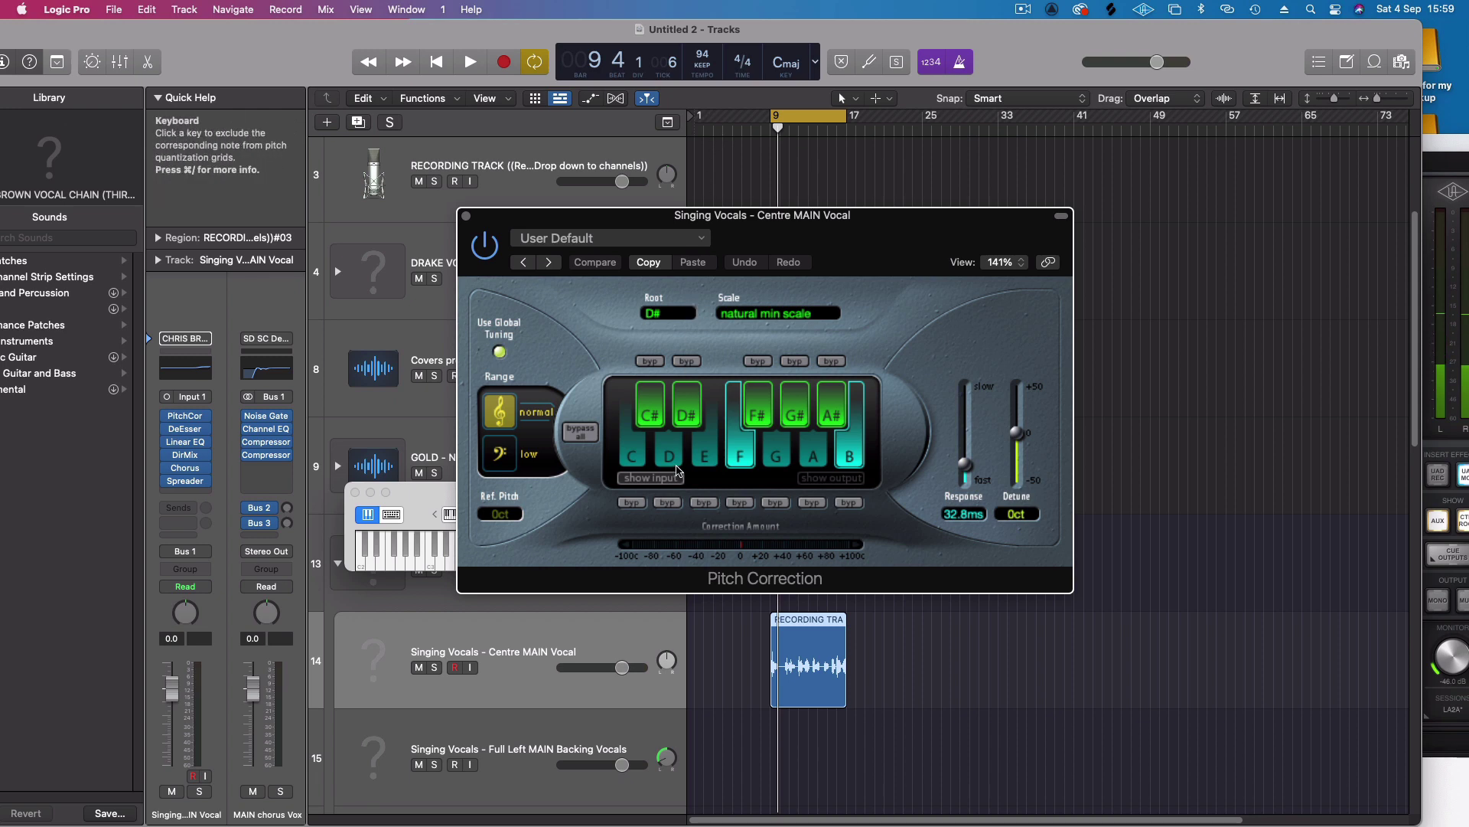
pyautogui.click(667, 313)
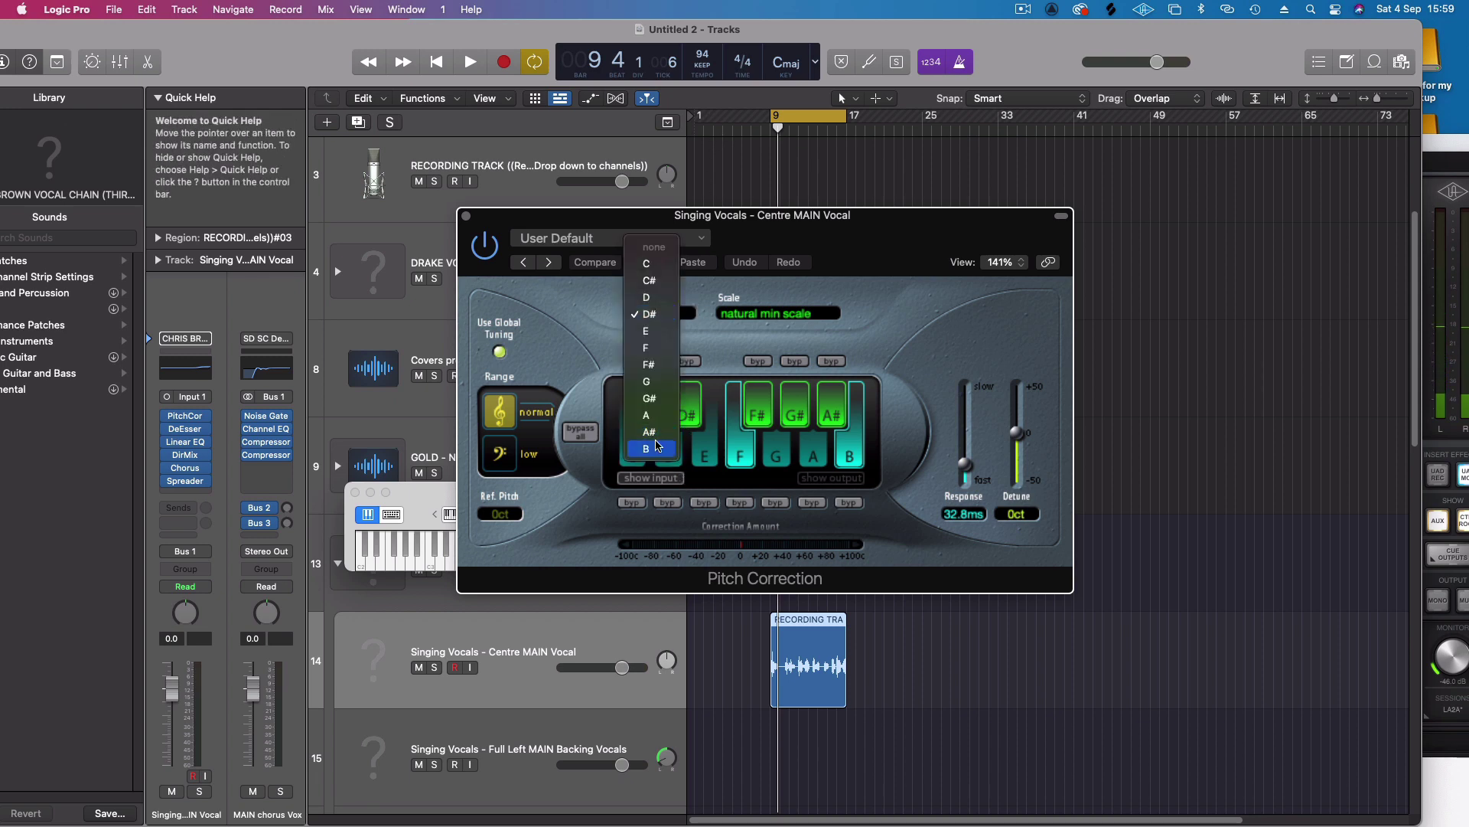
pyautogui.press('Return')
pyautogui.press('space')
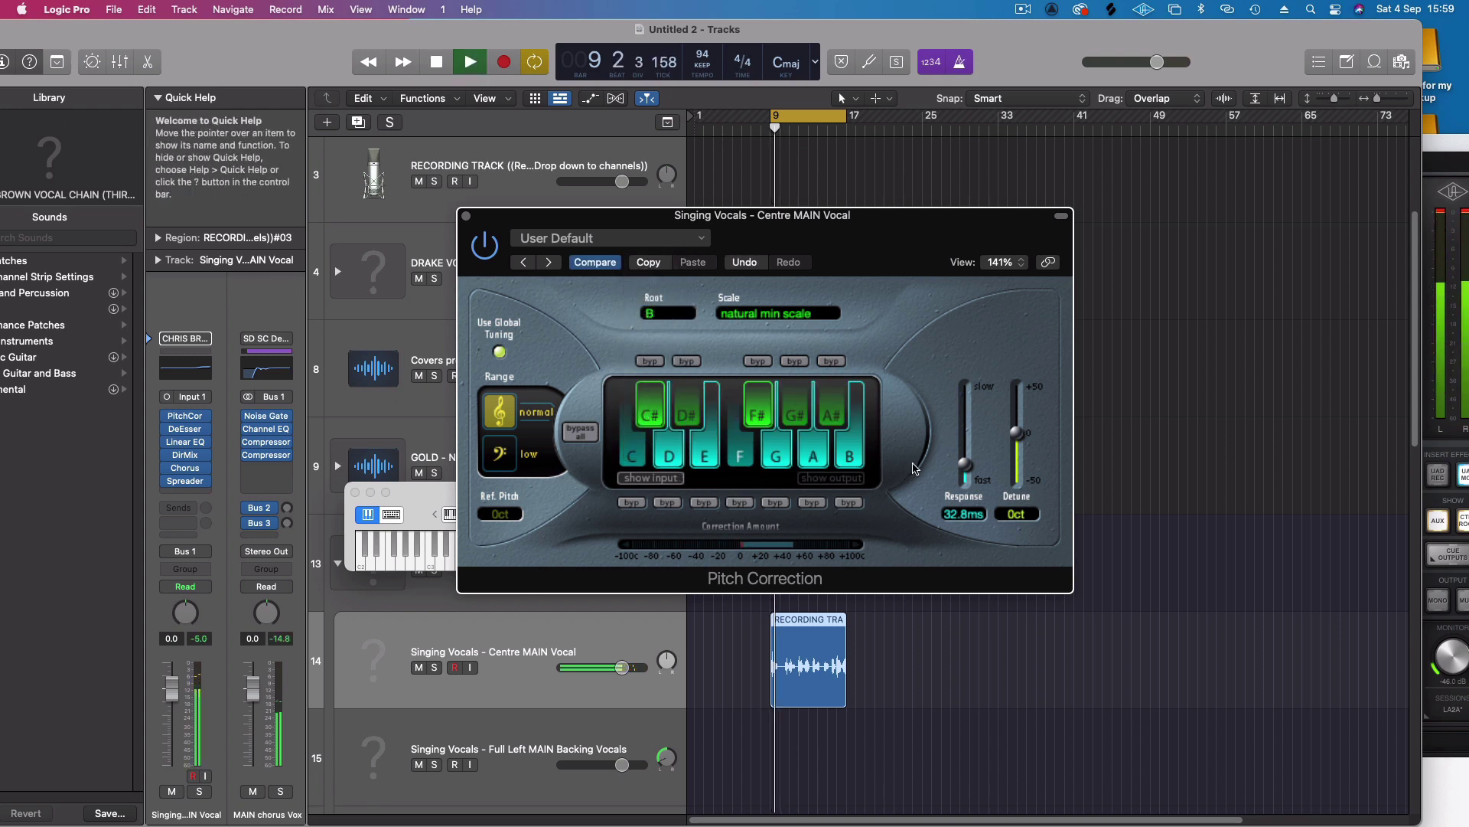
# - Set the Pitch Correction scale to major scale, audition the vocal, and close the plug-in window
pyautogui.click(736, 315)
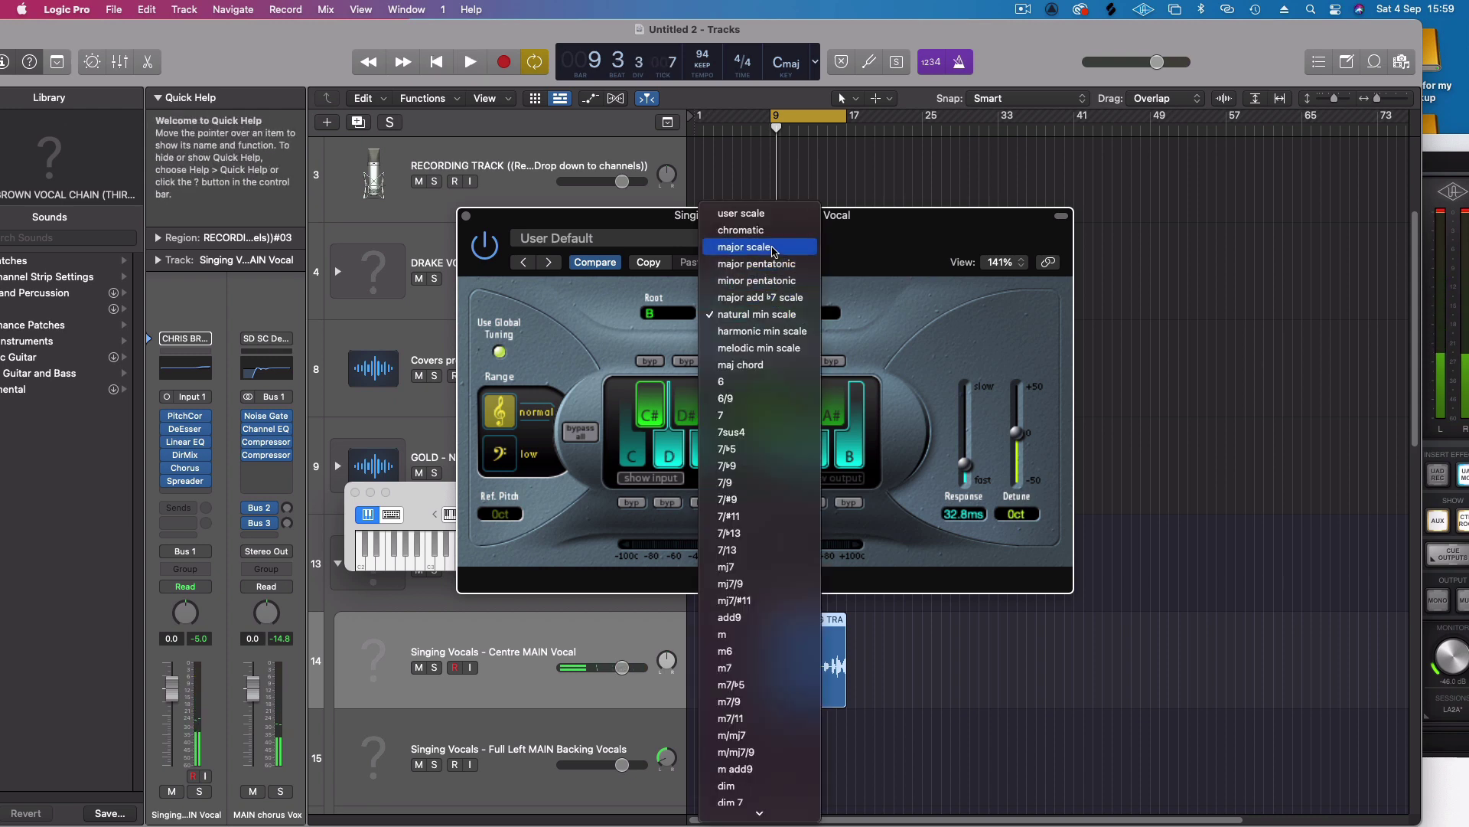
pyautogui.click(772, 253)
pyautogui.press('space')
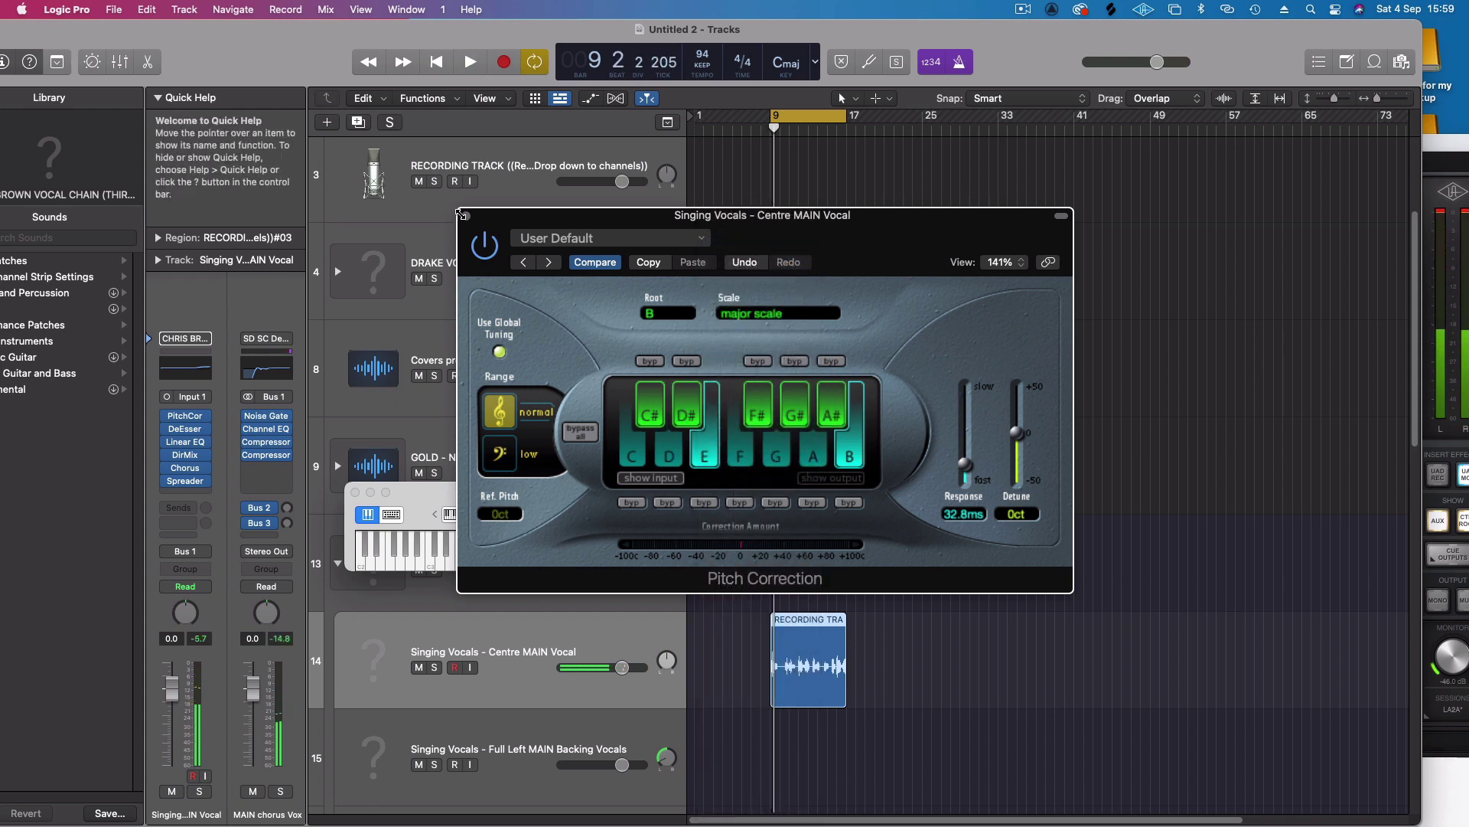
pyautogui.press('super+w')
pyautogui.press('space')
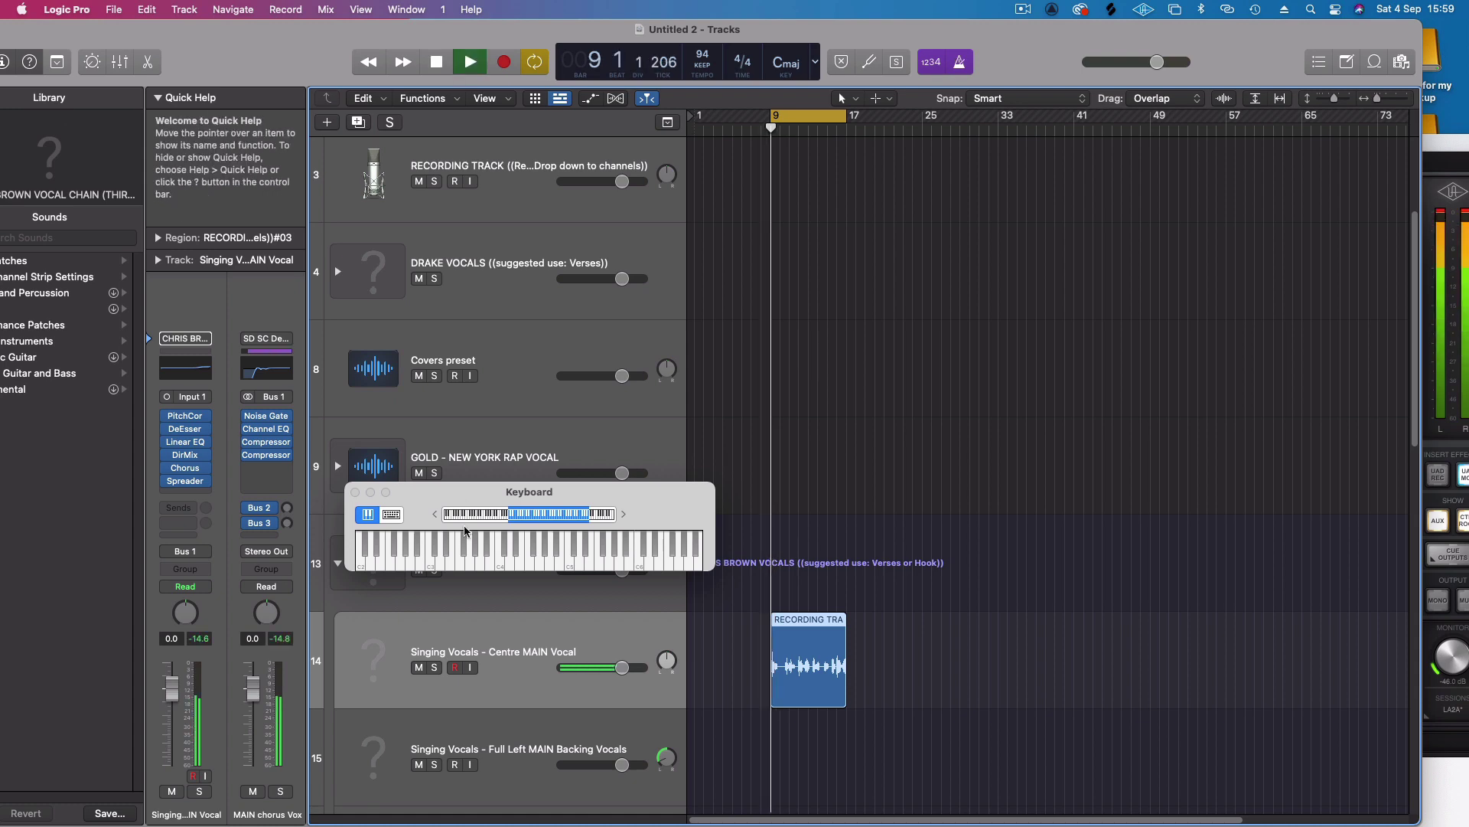
# - Select the Inst 1 track, stop playback, and mute the Singing Vocals - Centre MAIN Vocal track
pyautogui.scroll(1, 774, 367)
pyautogui.scroll(5, 774, 367)
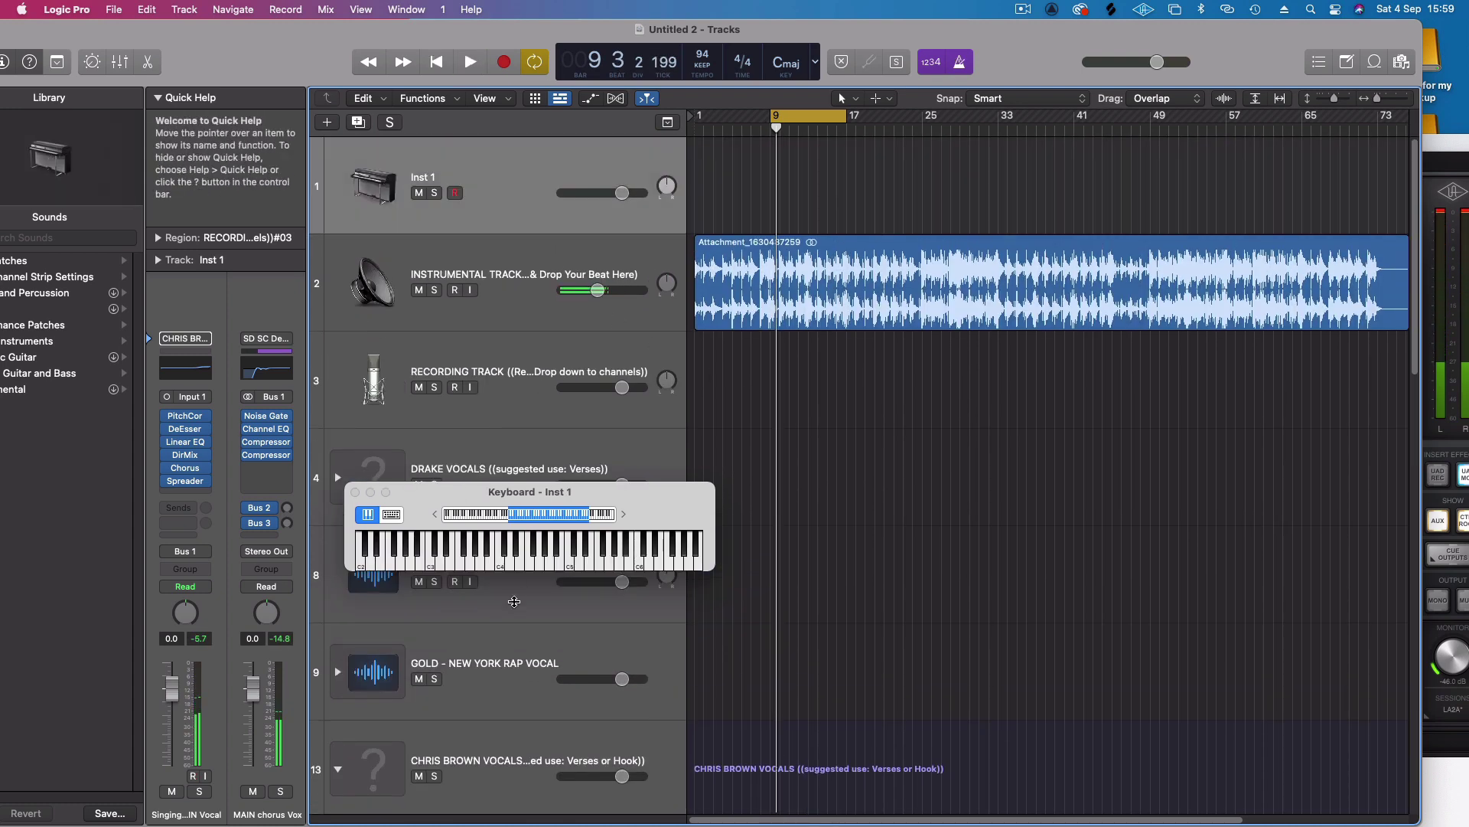
pyautogui.press('space')
pyautogui.scroll(-5, 607, 714)
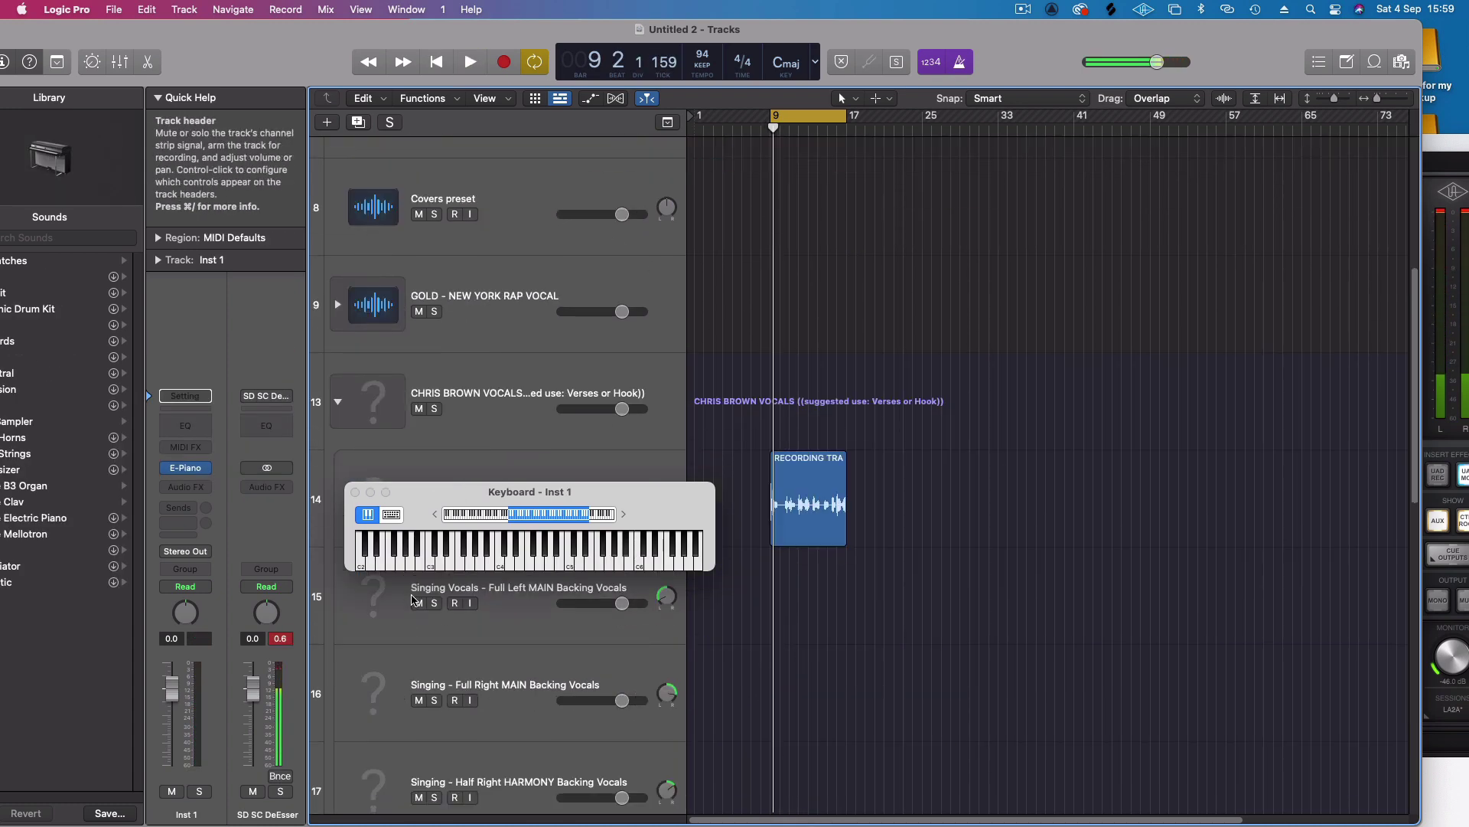
pyautogui.scroll(1, 419, 600)
pyautogui.click(419, 599)
pyautogui.scroll(3, 428, 605)
# - Recheck the song's key by comparing several Inst 1 keyboard notes with the beat, then stop playback
pyautogui.press('space')
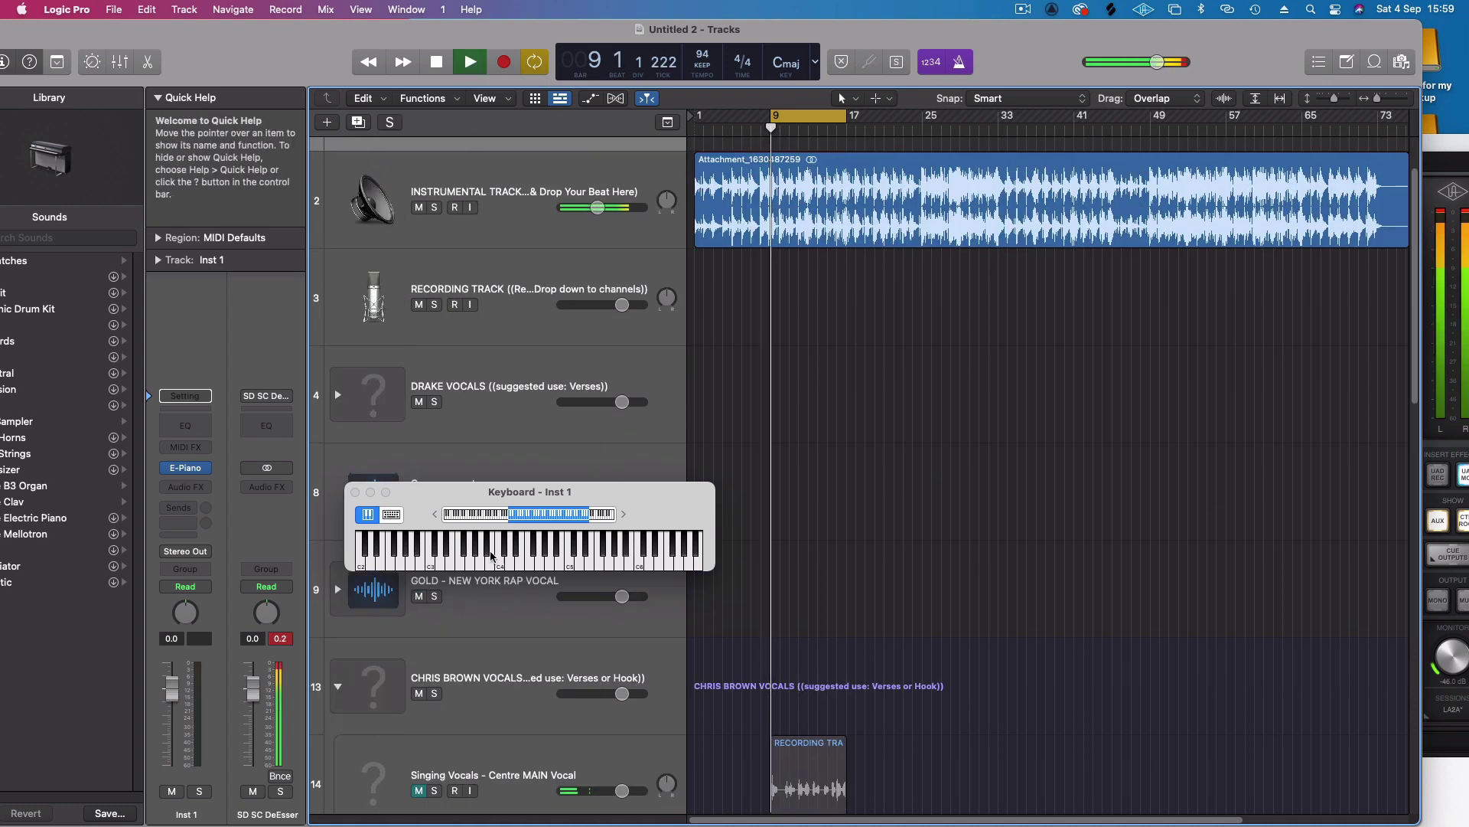
pyautogui.click(493, 563)
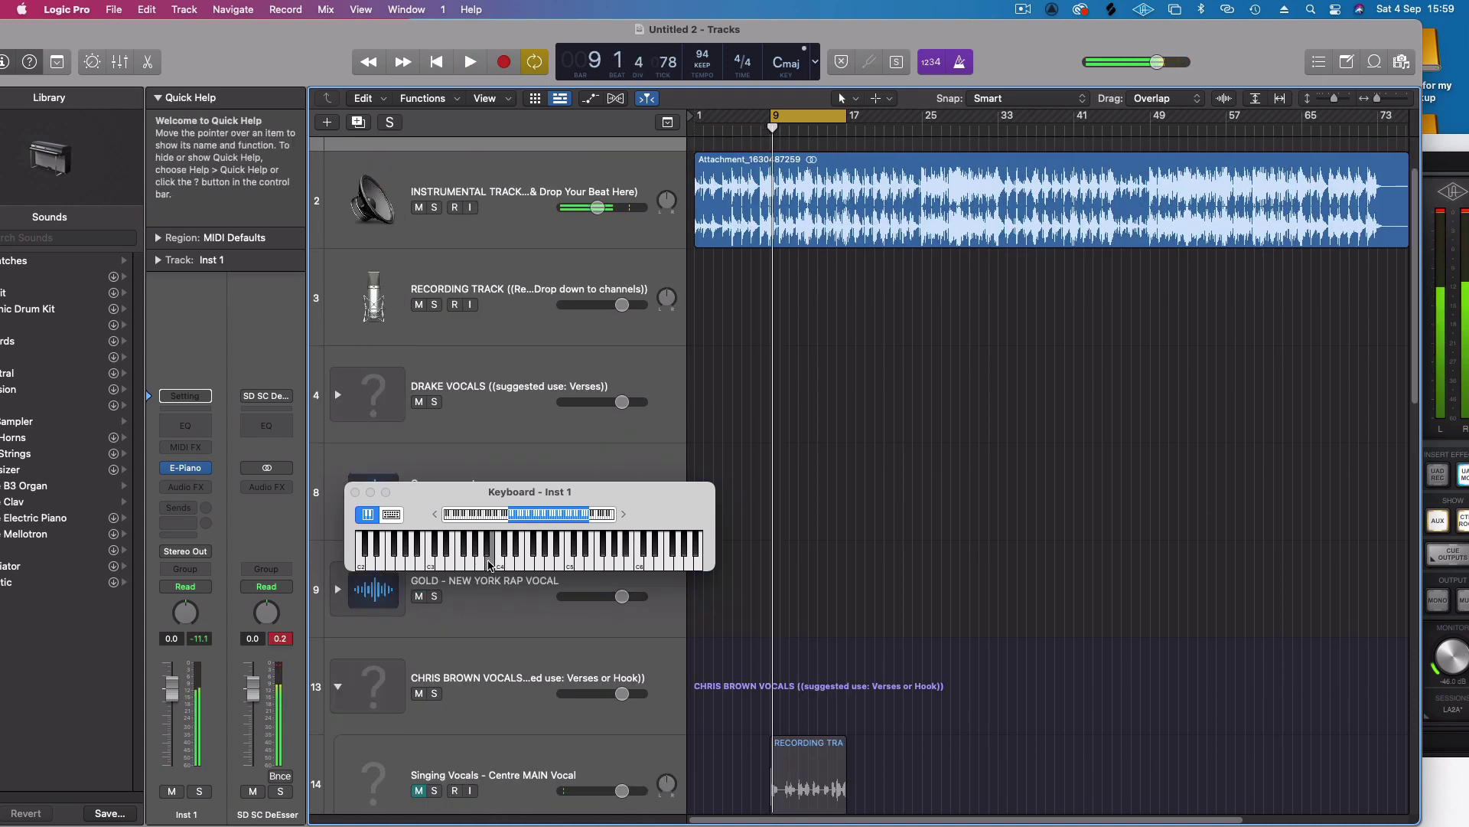
pyautogui.press('space')
pyautogui.press('space')
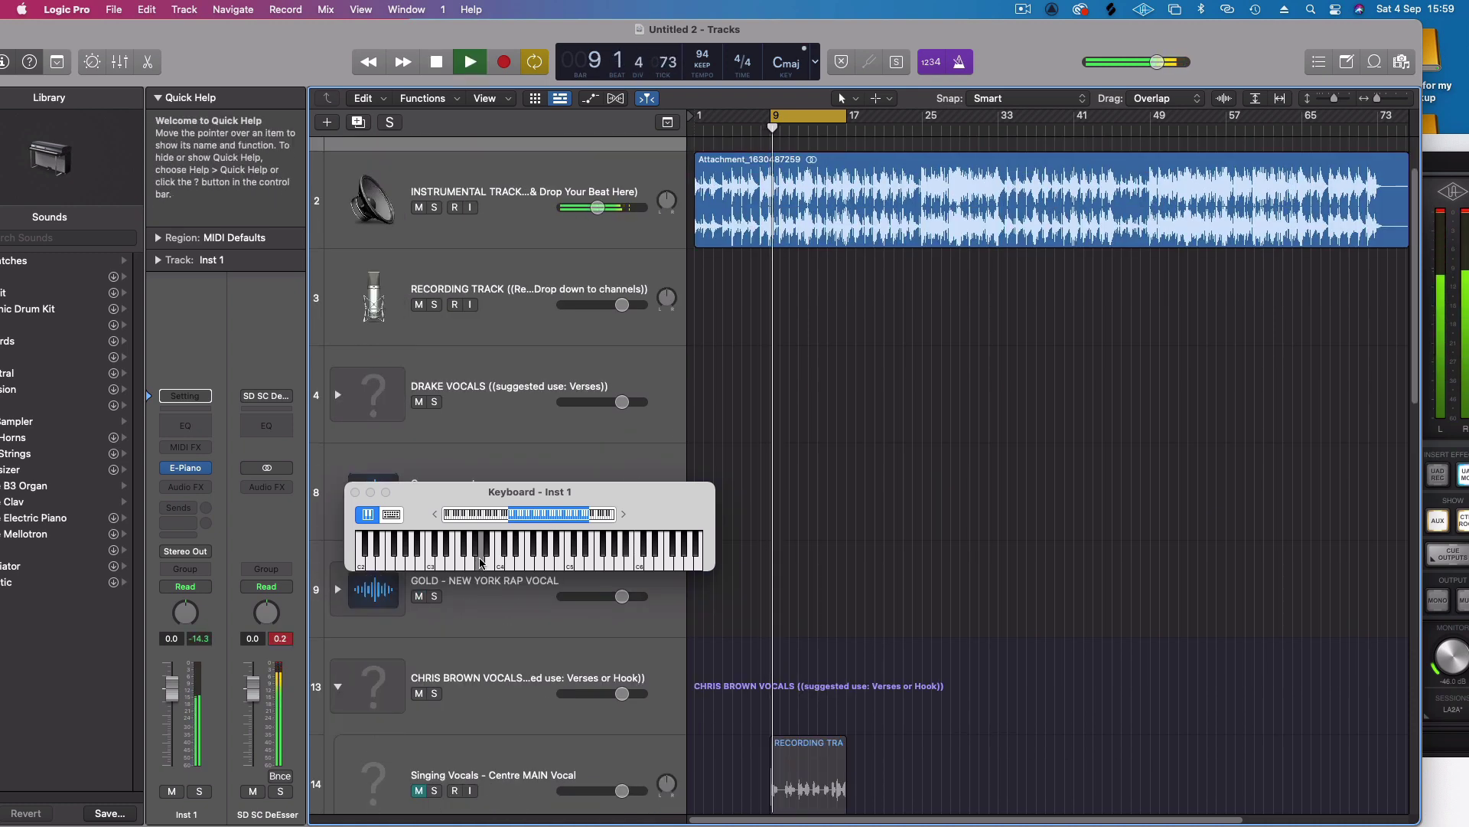
pyautogui.click(457, 561)
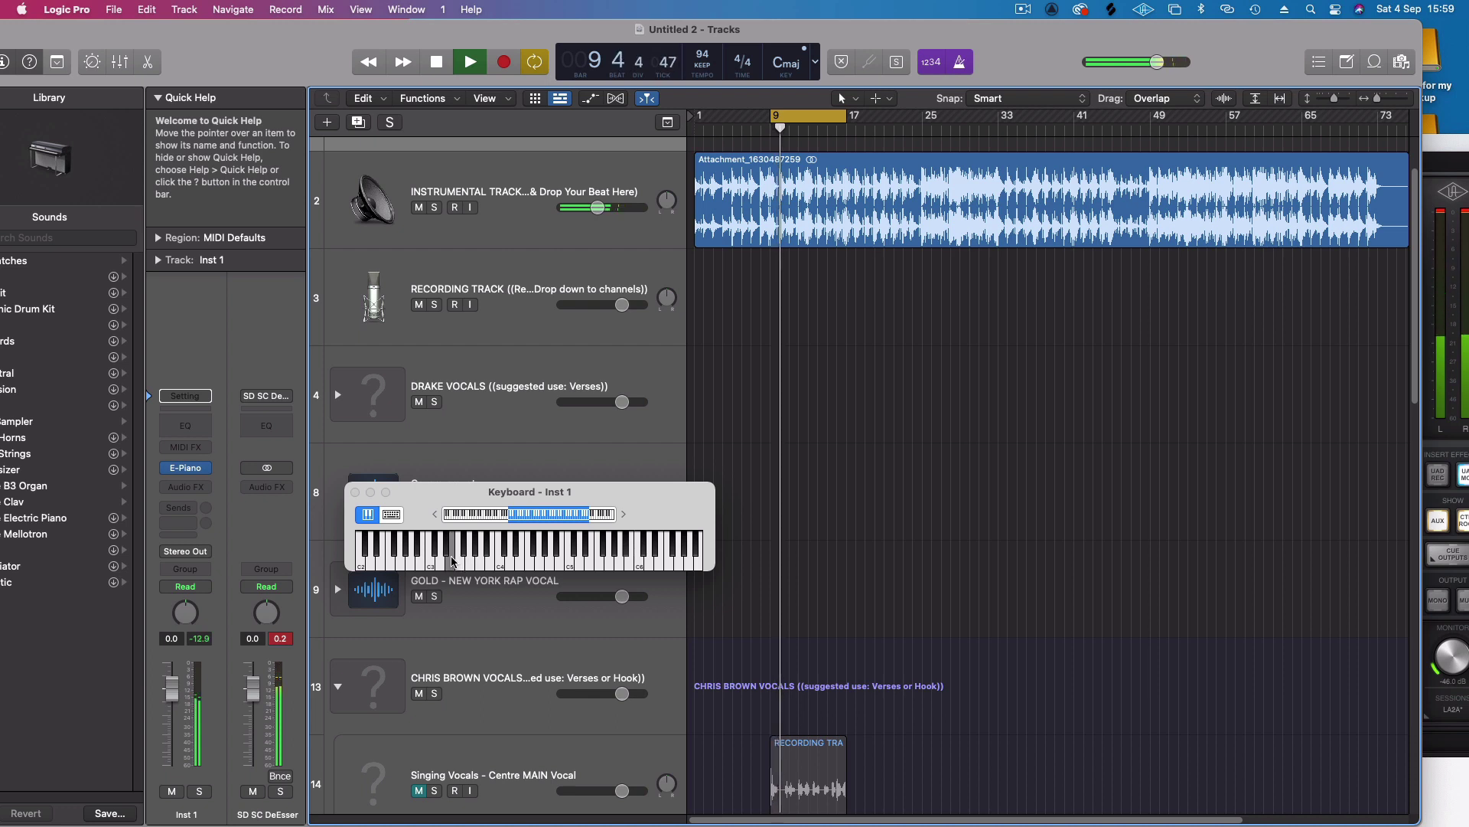
pyautogui.press('space')
# - Set Pitch Correction on the Singing Vocals - Centre MAIN Vocal track to root E with the natural min scale
pyautogui.scroll(-2, 696, 617)
pyautogui.click(520, 766)
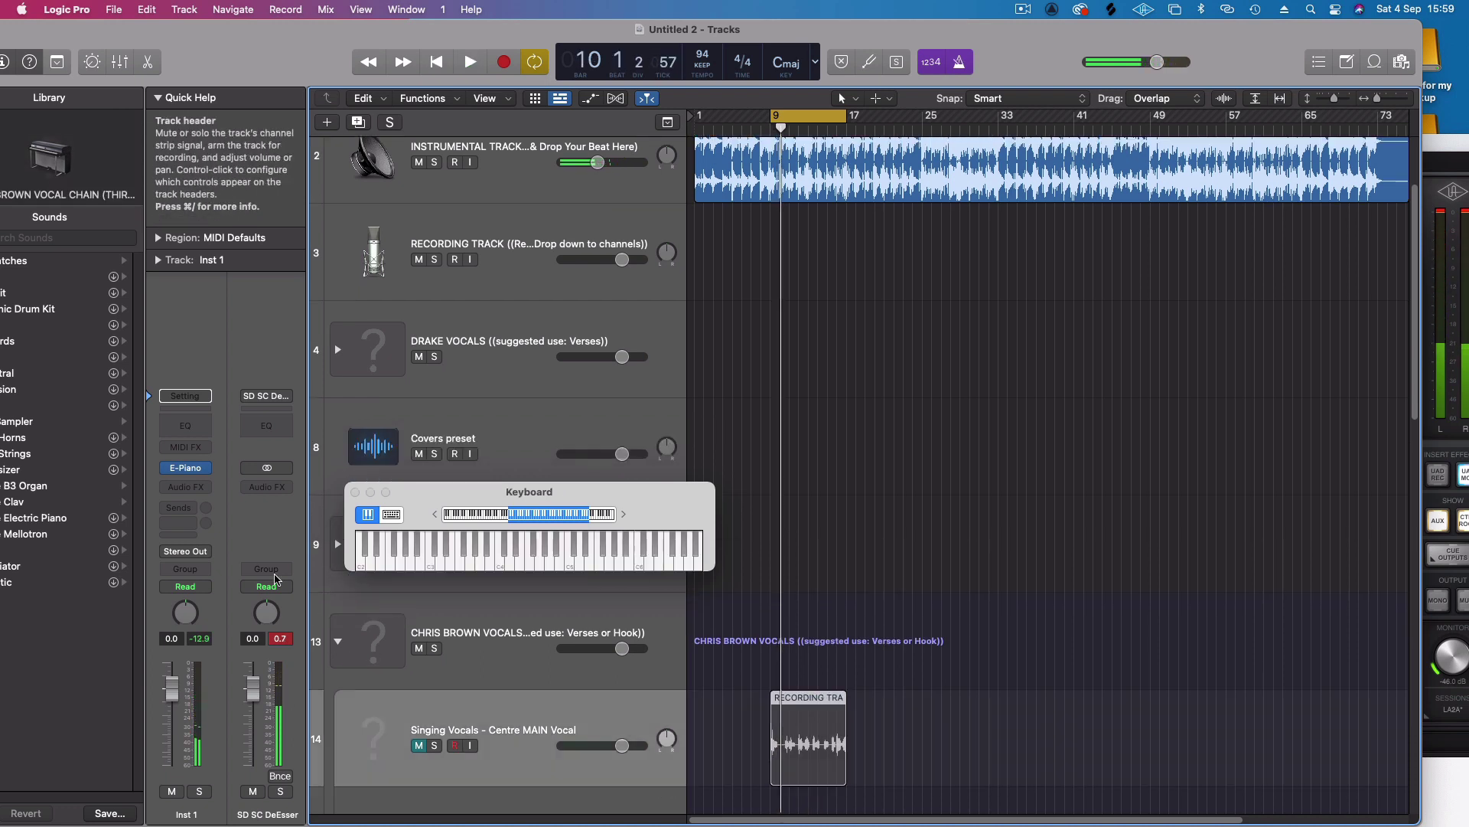
pyautogui.click(186, 421)
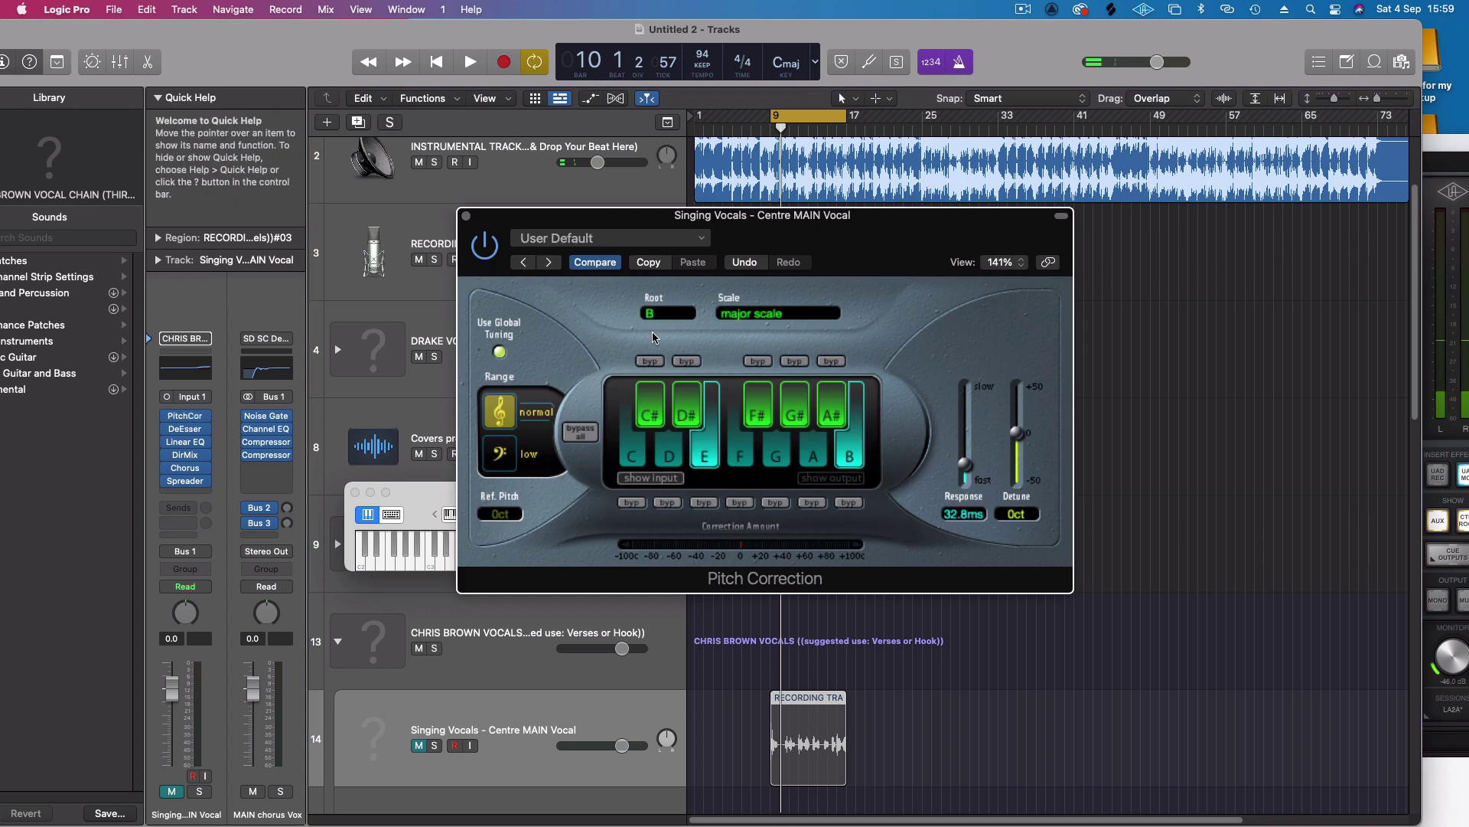
pyautogui.click(658, 313)
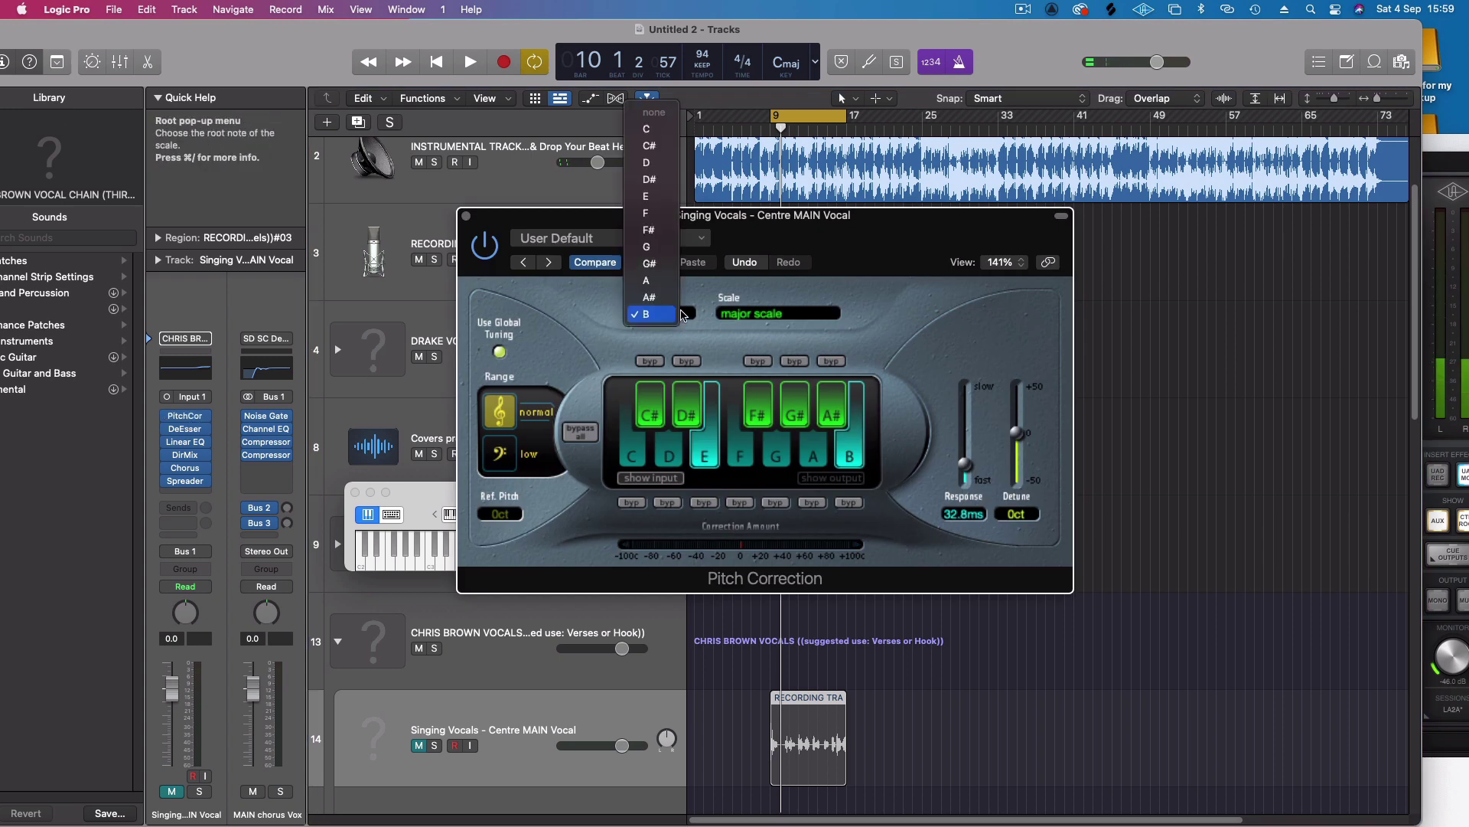
pyautogui.click(657, 196)
pyautogui.click(769, 321)
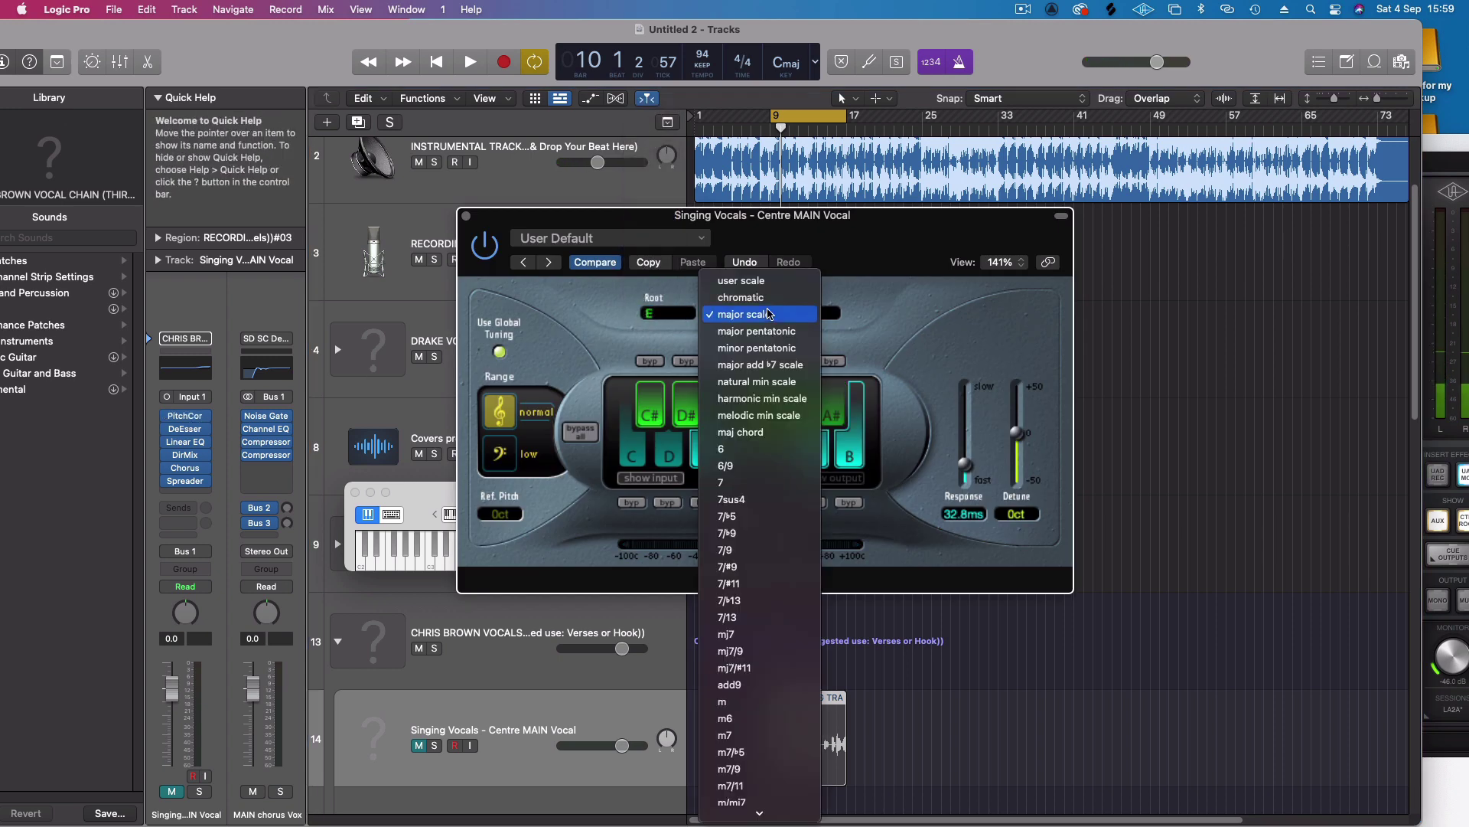
pyautogui.click(753, 381)
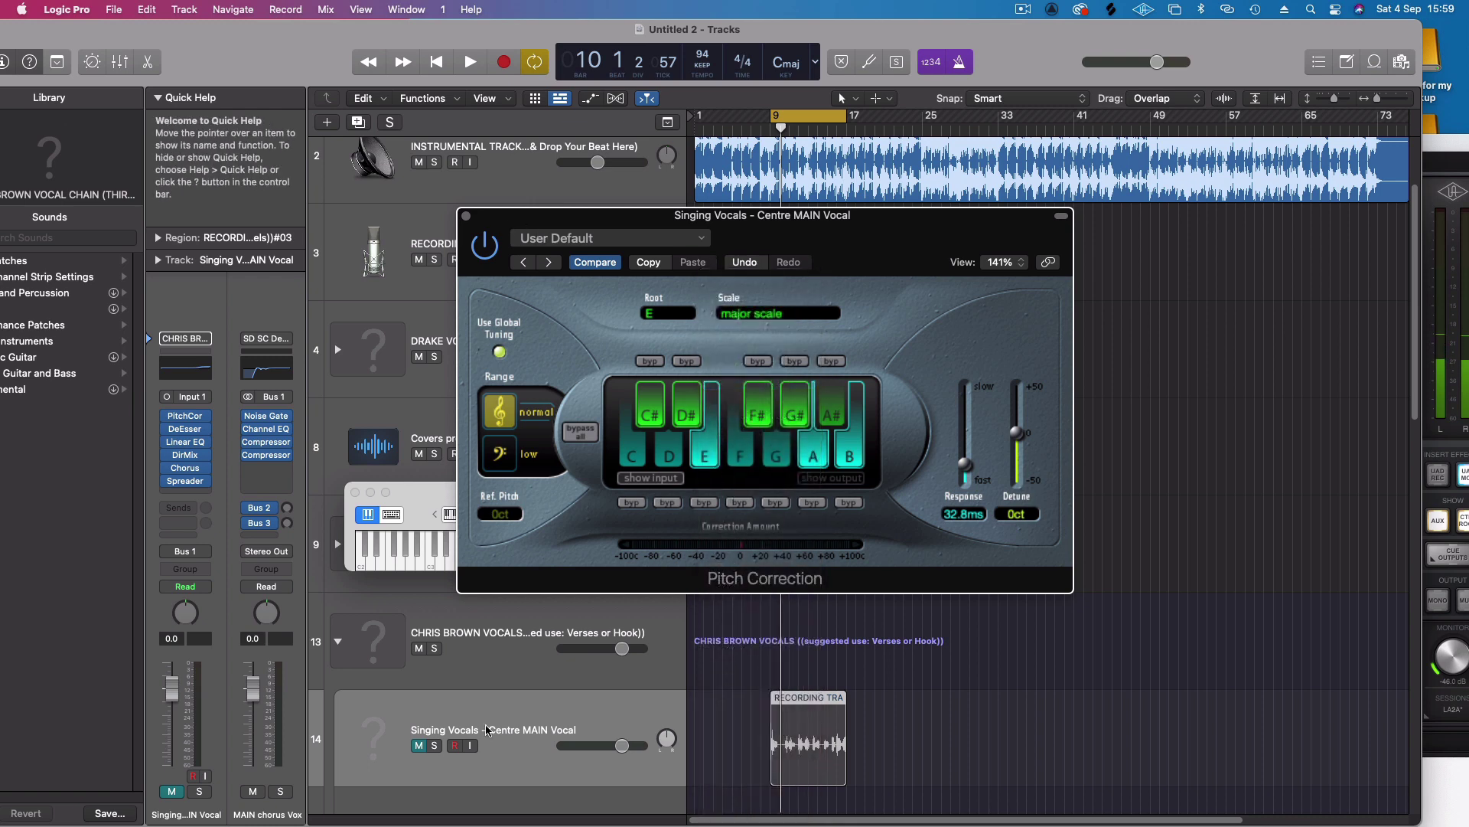
# - Unmute and play the centre main vocal, lowering its volume to -0.8 dB and the MAIN chorus Vox volume to -0.1 dB
pyautogui.click(418, 744)
pyautogui.press('space')
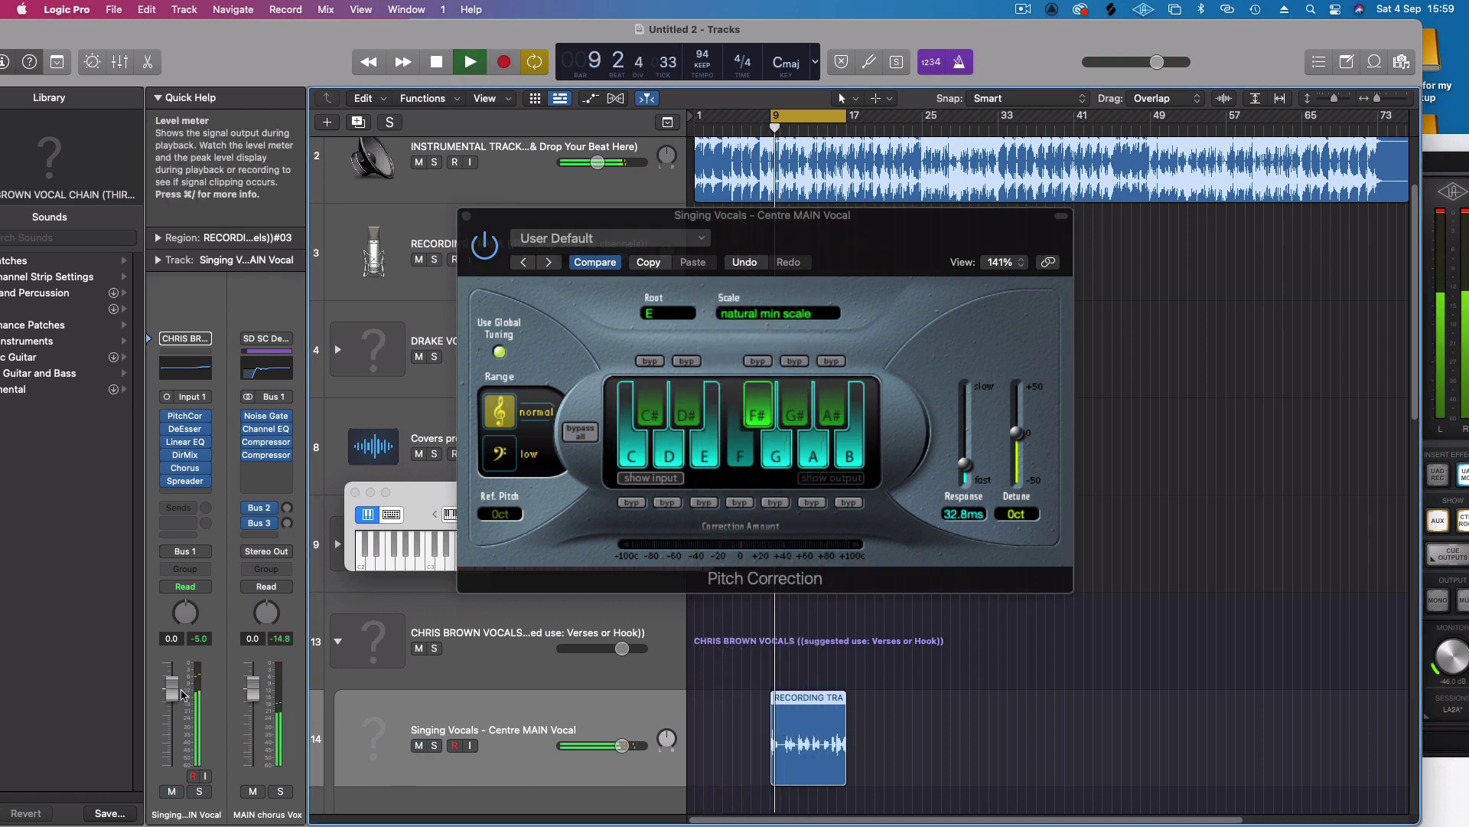
pyautogui.moveTo(246, 687); pyautogui.dragTo(247, 689)
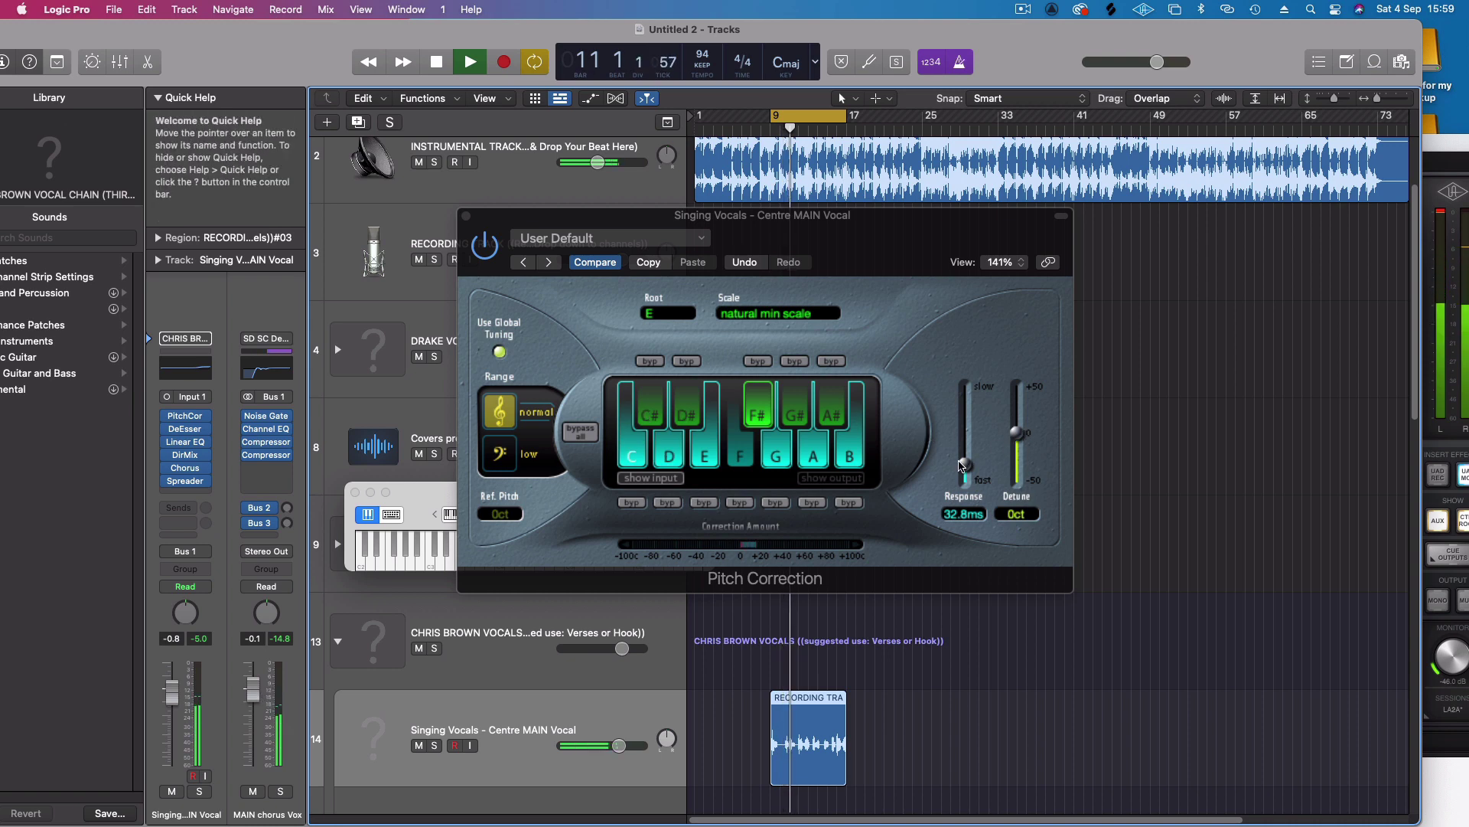
pyautogui.click(1022, 436)
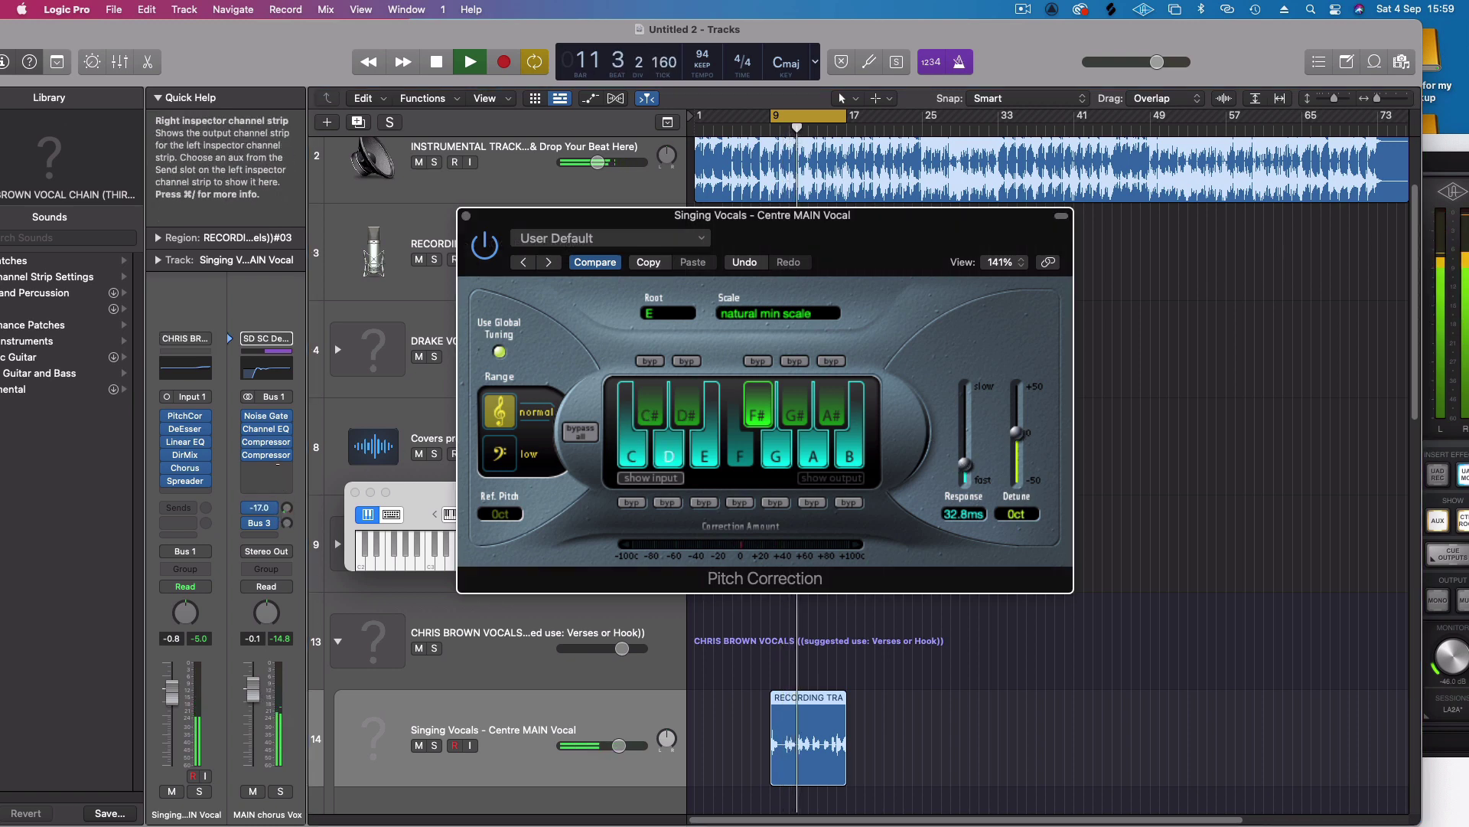
# - Adjust the MAIN chorus Vox Bus 2 send, set its Bus 3 send to about -26.1 dB, and close Pitch Correction
pyautogui.click(285, 508)
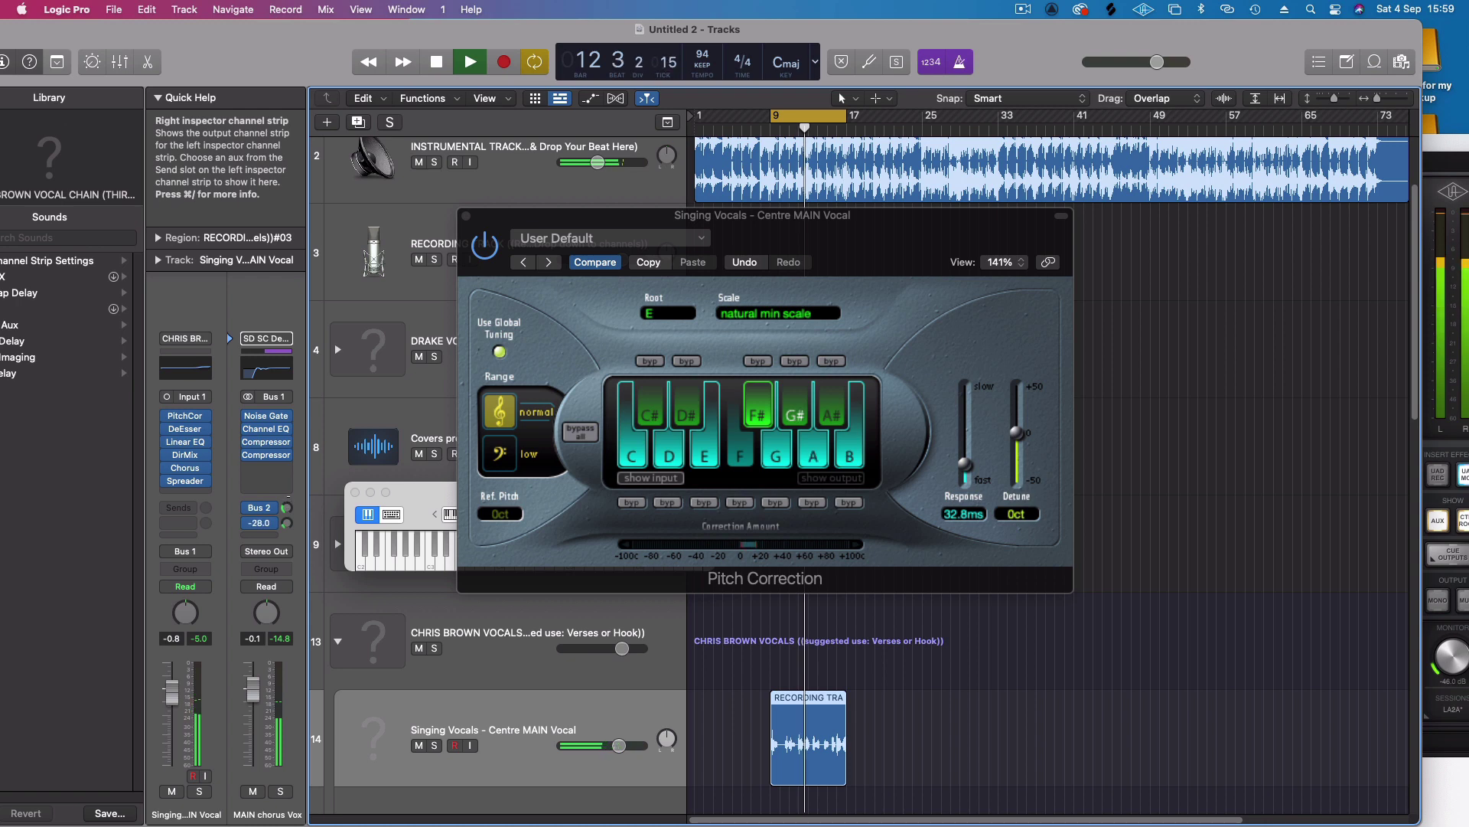
pyautogui.moveTo(285, 508); pyautogui.dragTo(291, 526)
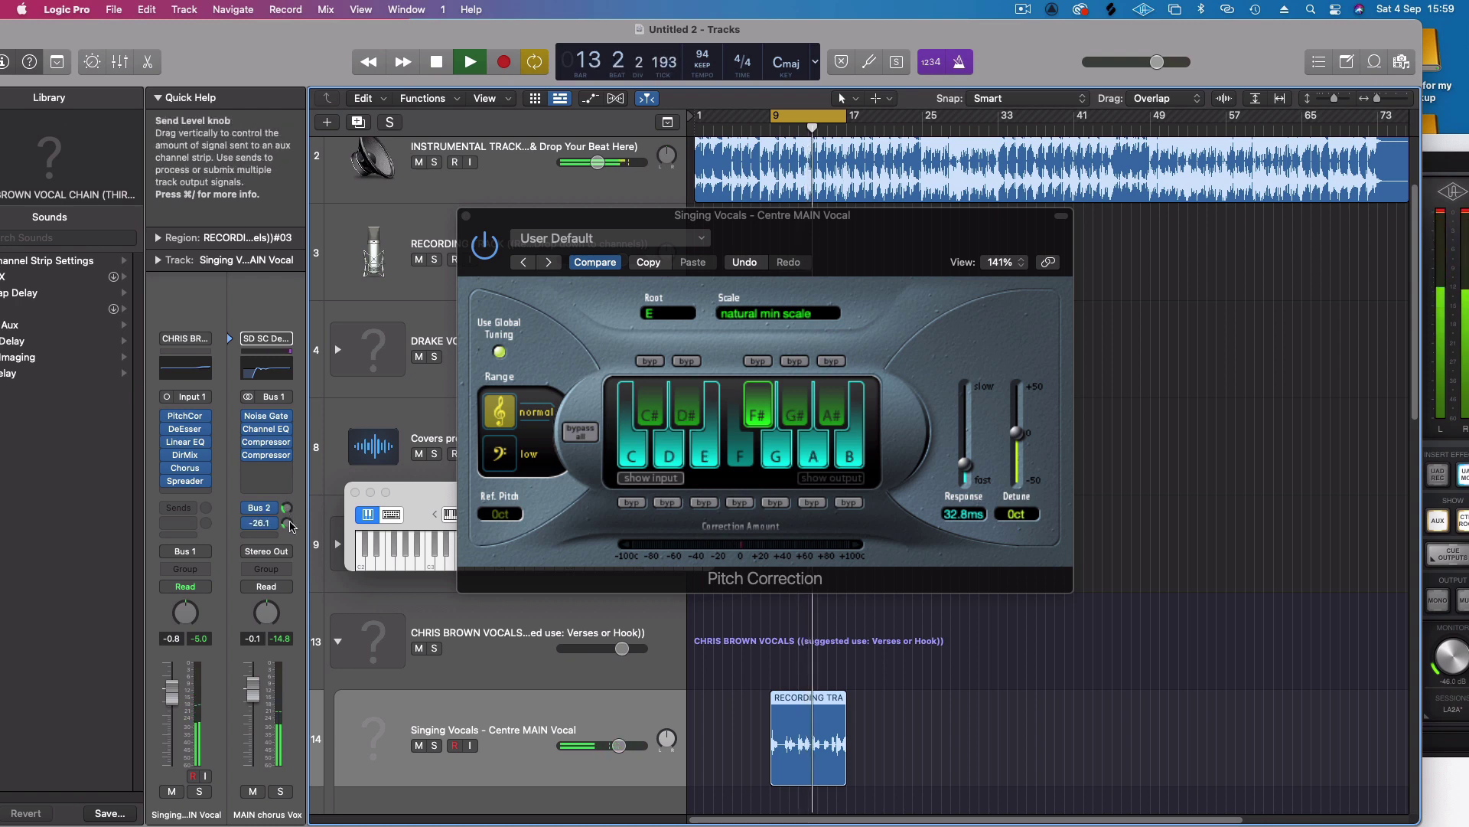
pyautogui.click(465, 218)
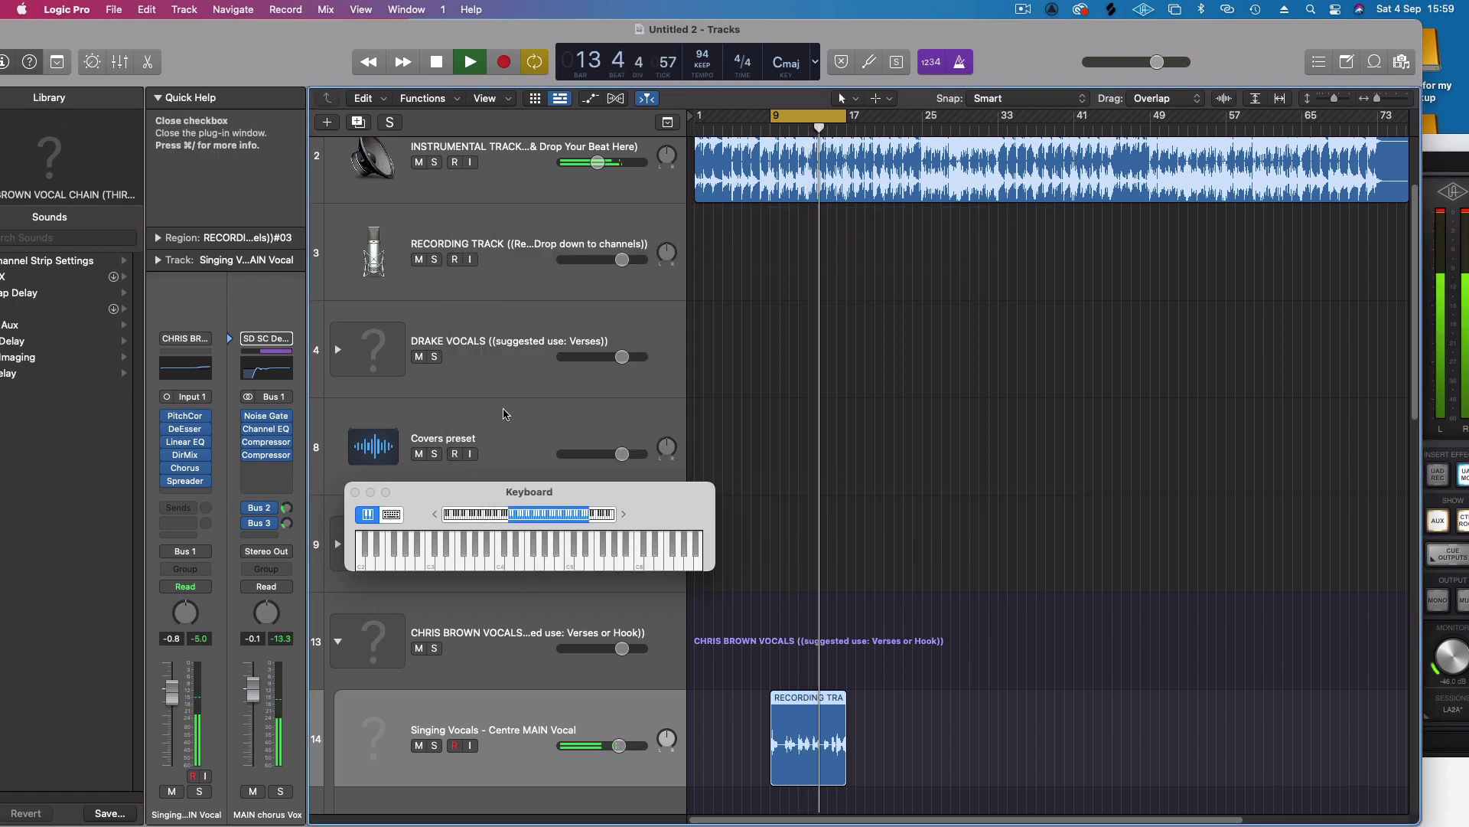
# - Stop playback, delete the vocal region on Singing Vocals - Centre MAIN Vocal, and select the RECORDING TRACK
pyautogui.press('space')
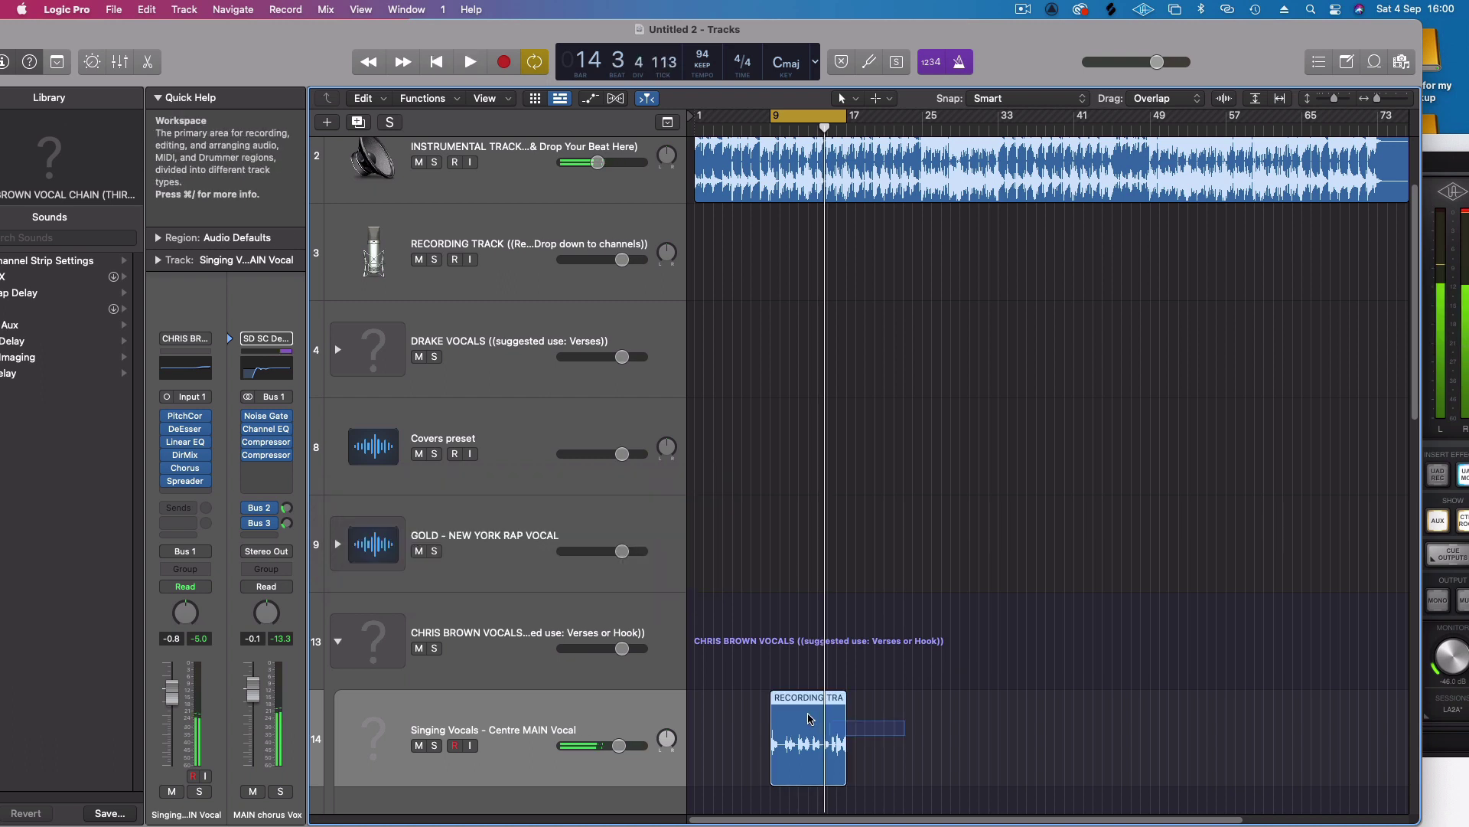
pyautogui.press('Delete')
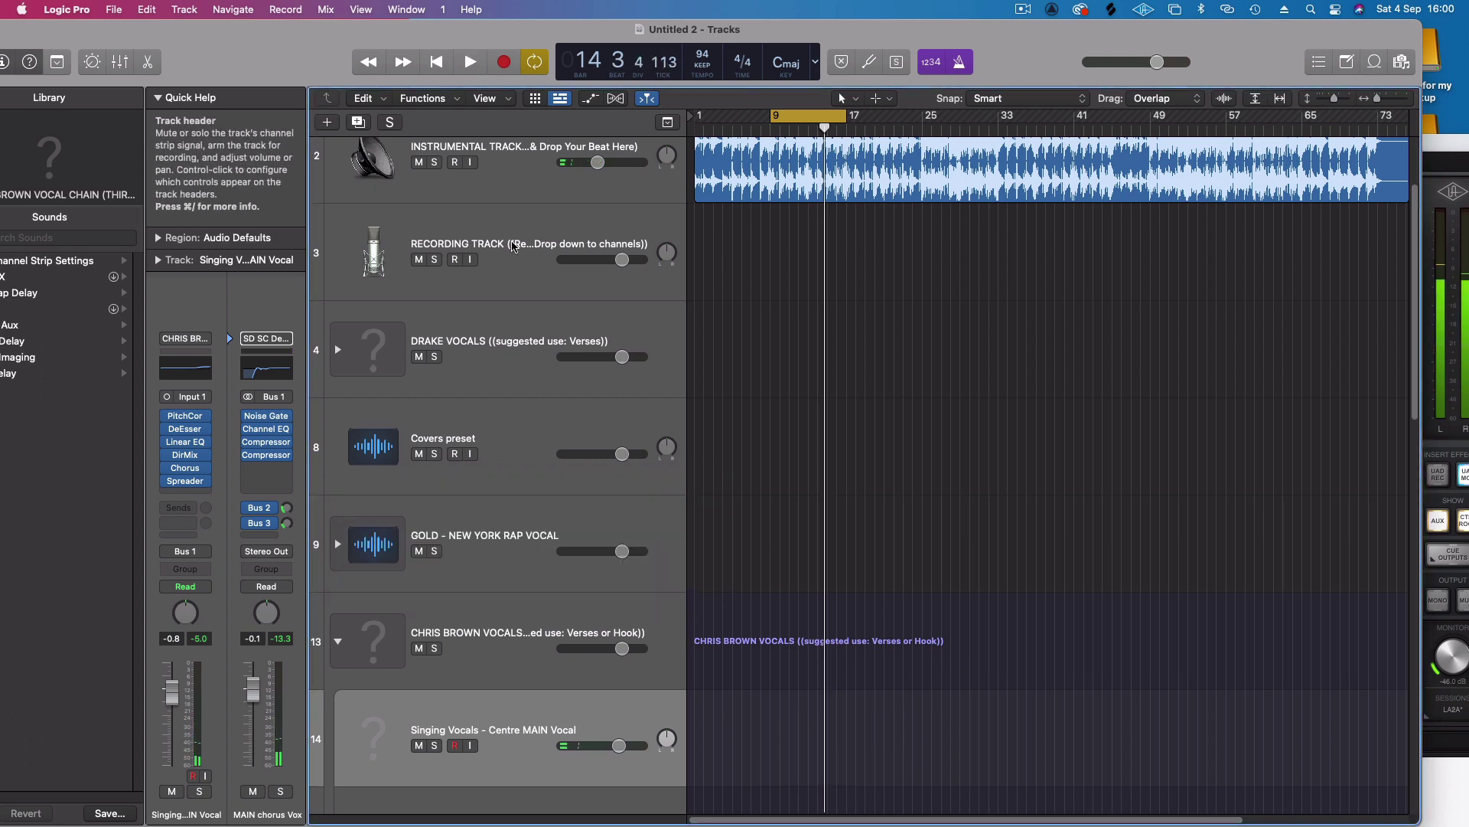
pyautogui.click(769, 287)
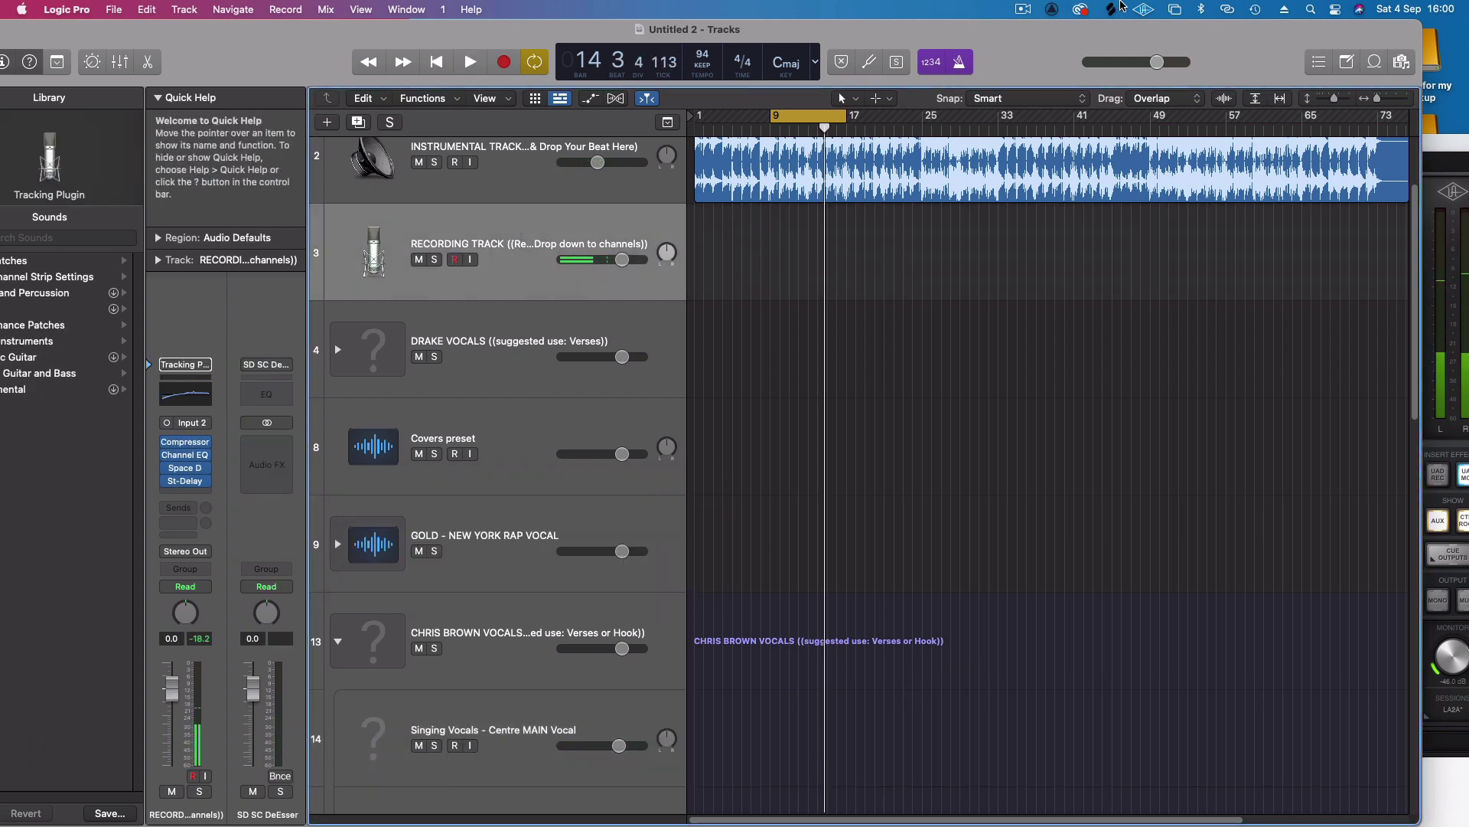
# - Switch to Console, unmute the Aux 1 send of the Analog 2 channel, and return to Logic Pro
pyautogui.click(1143, 9)
pyautogui.click(1148, 26)
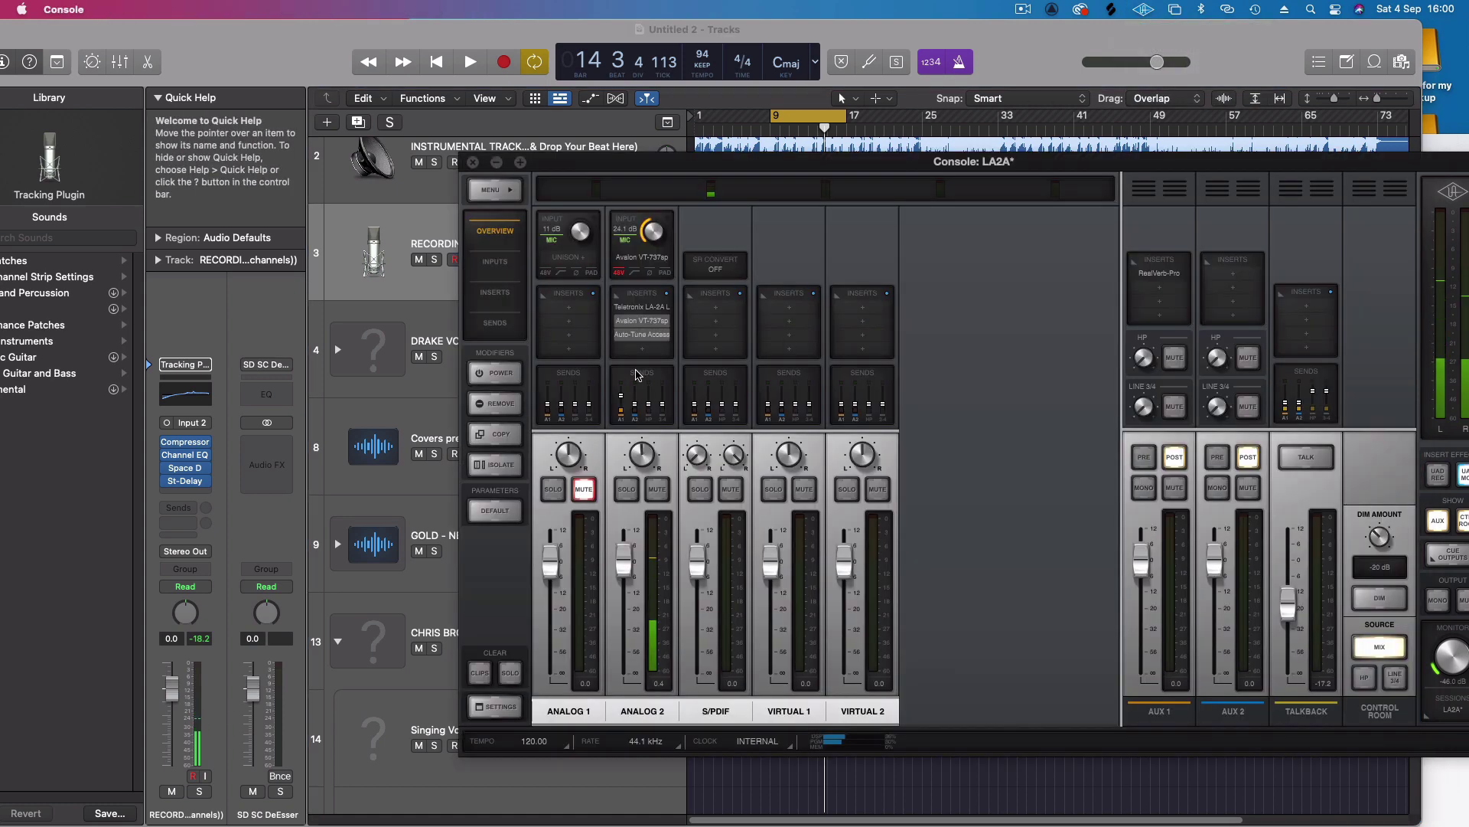
pyautogui.click(642, 394)
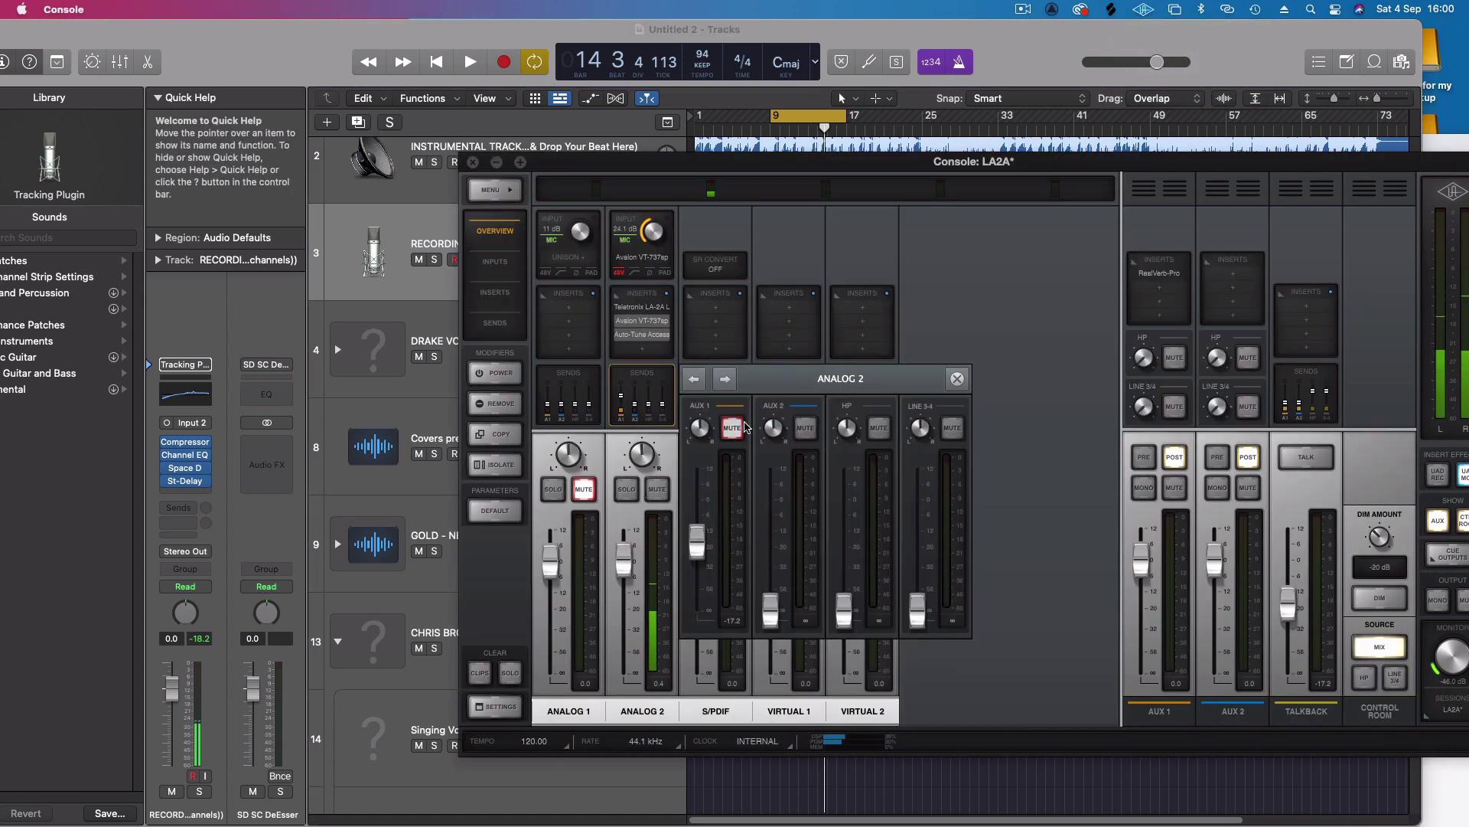
pyautogui.click(325, 60)
pyautogui.press('r')
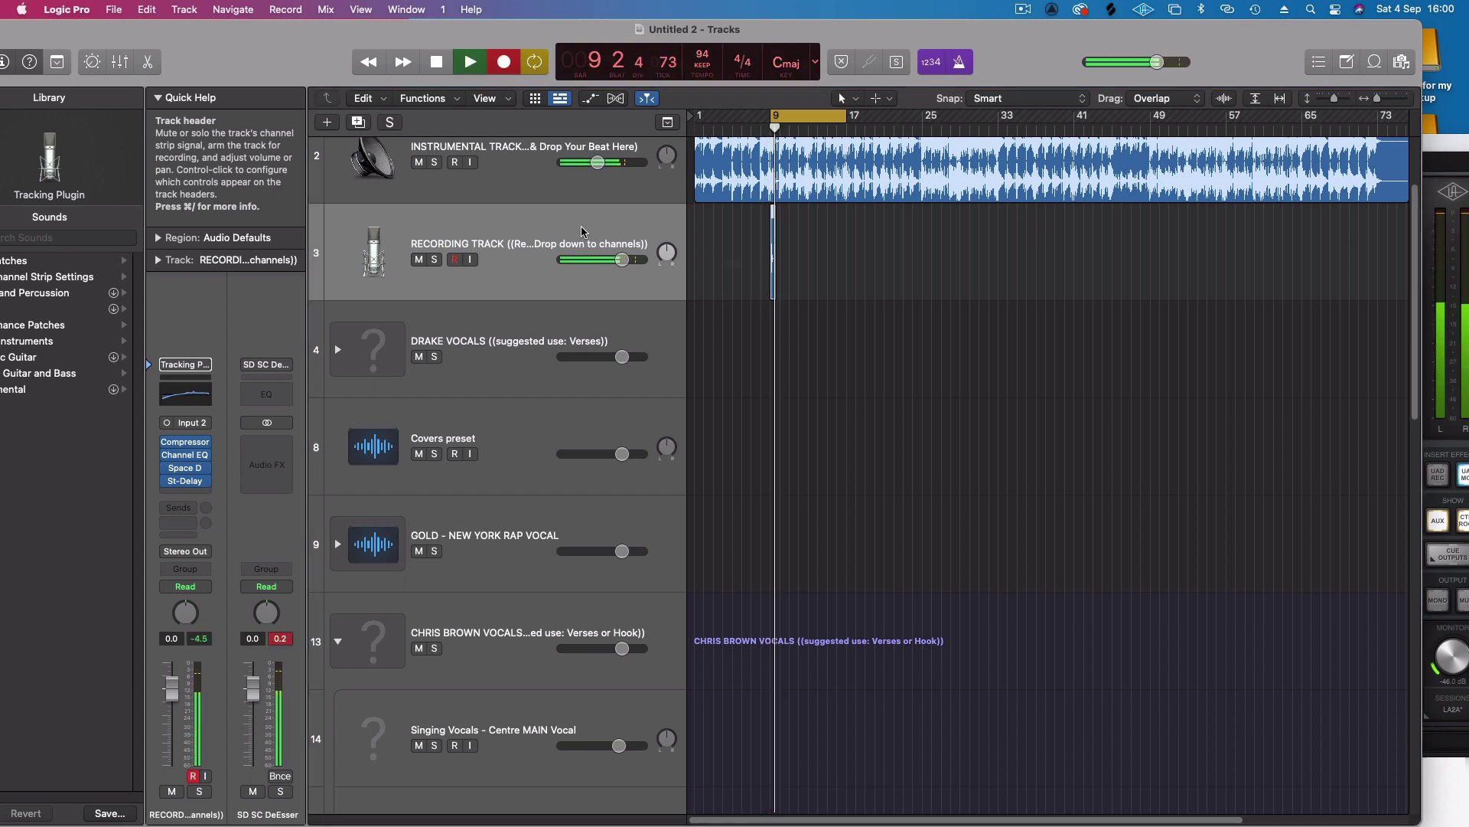
pyautogui.press('super+period')
pyautogui.click(924, 131)
pyautogui.press('space')
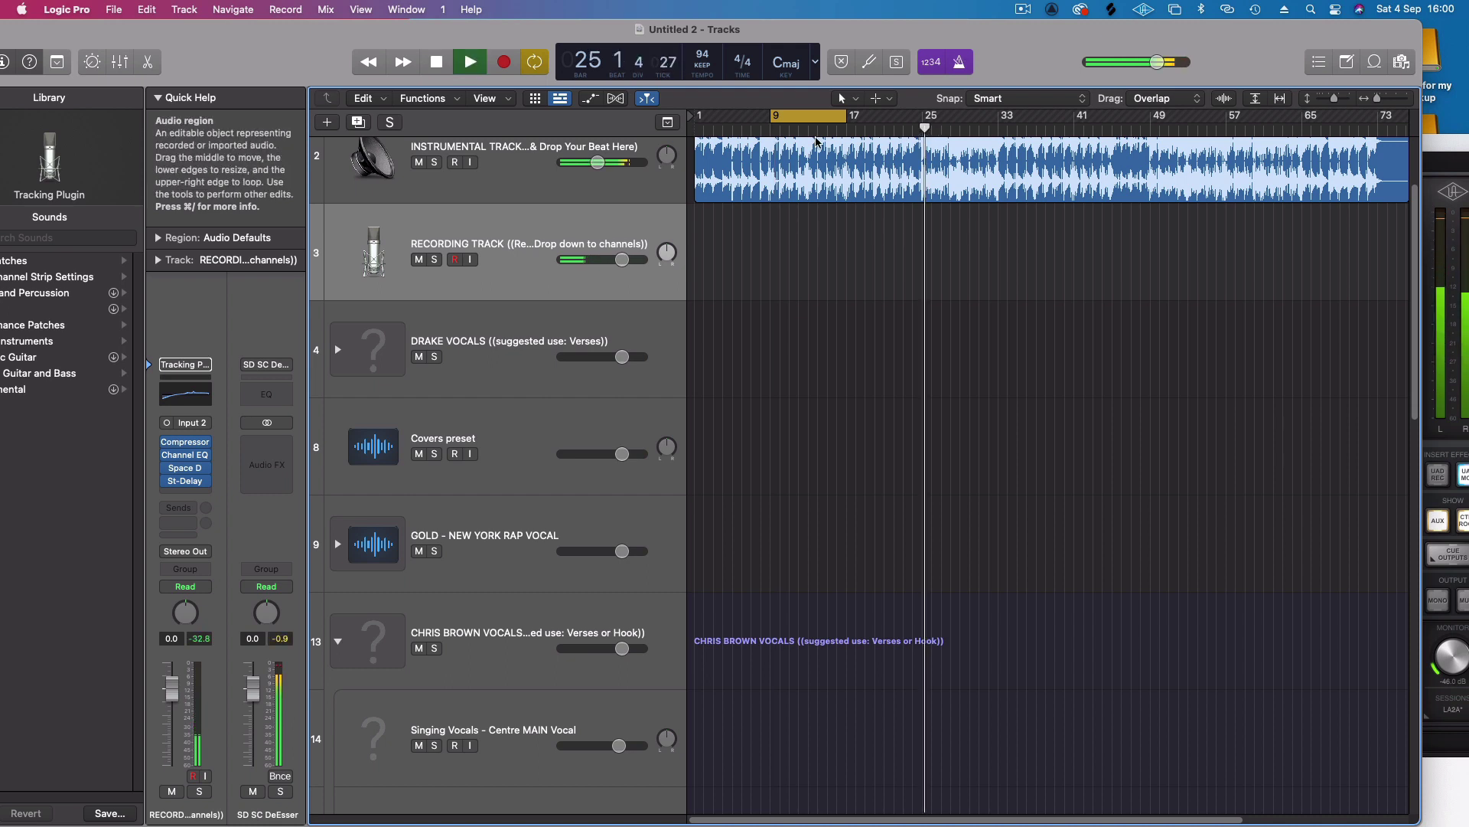
# - Record a new vocal take over the looped section from bar 9 and move it to Singing Vocals - Centre MAIN Vocal
pyautogui.press('r')
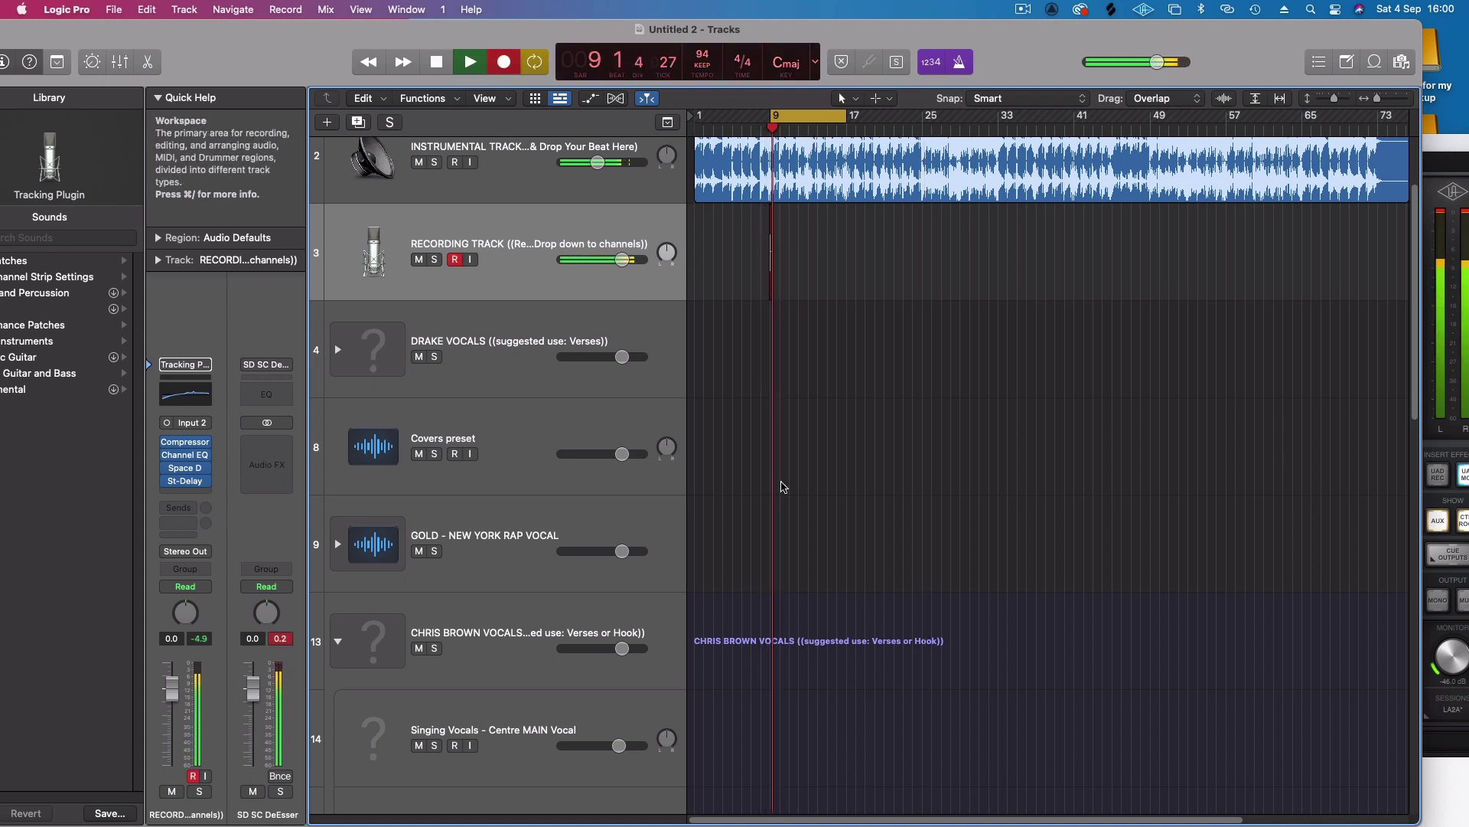
pyautogui.press('space')
pyautogui.press('r')
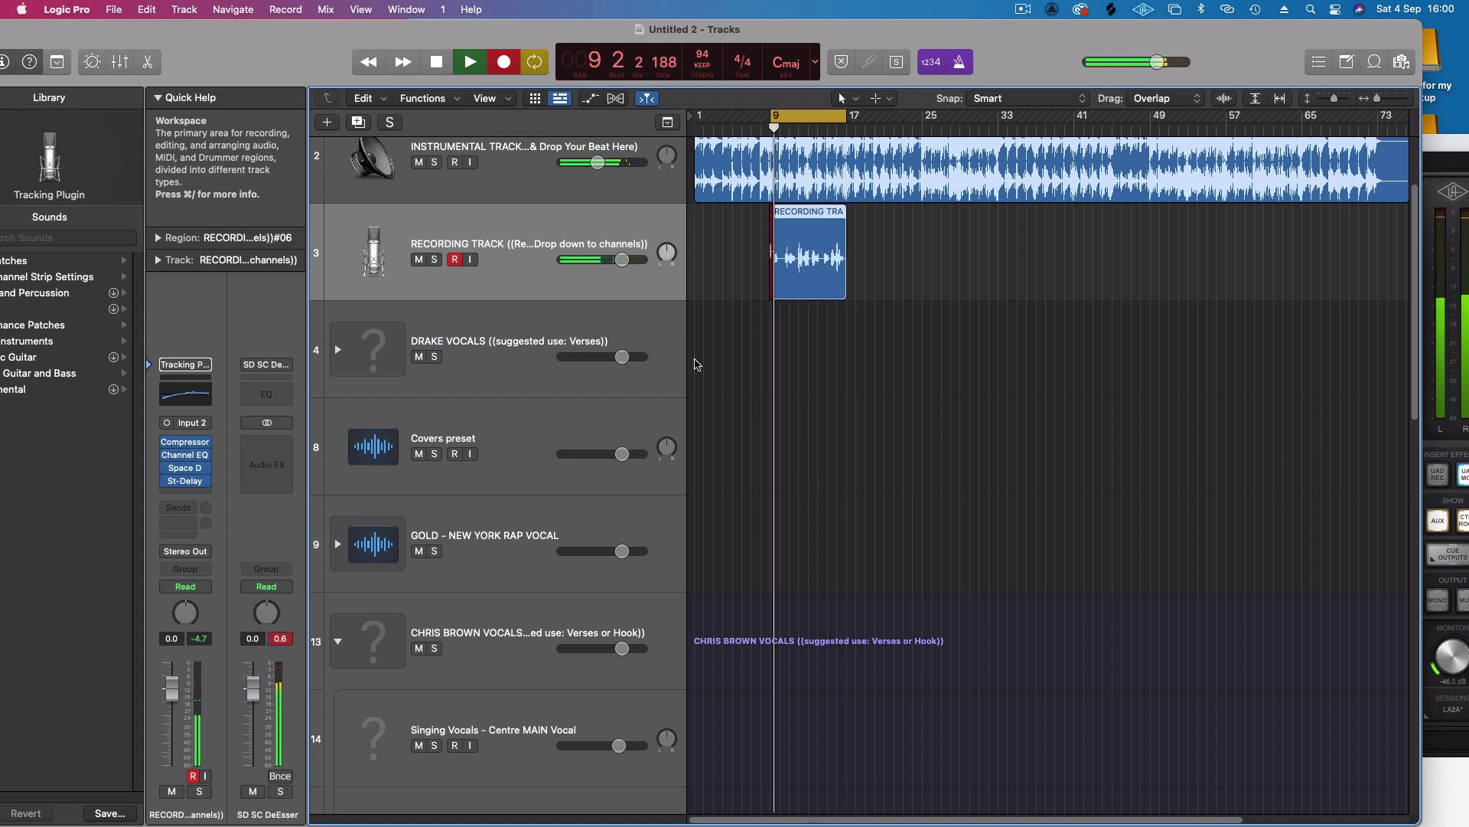
pyautogui.press('space')
pyautogui.moveTo(811, 275); pyautogui.dragTo(826, 656)
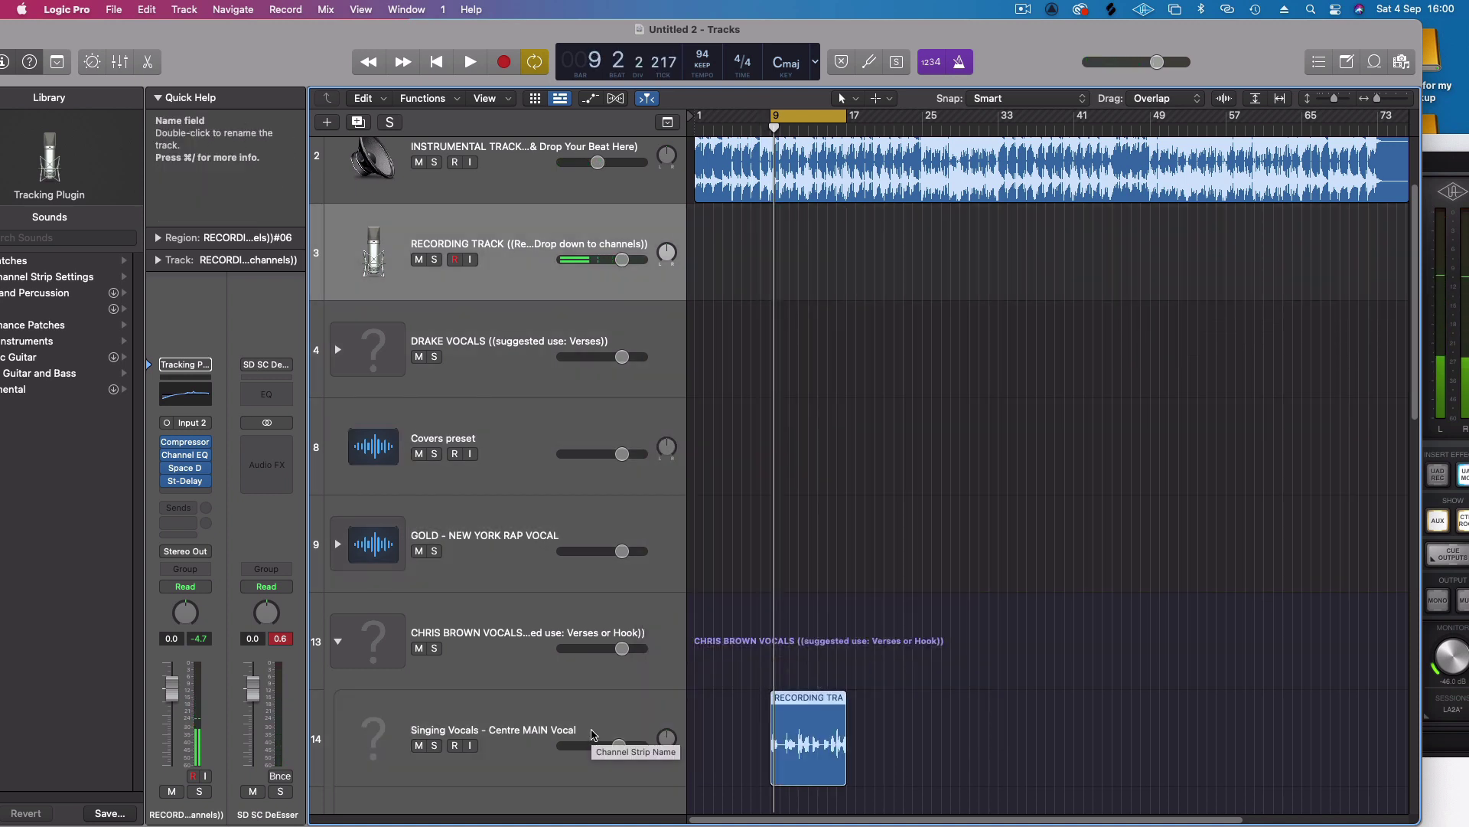
# - Select the Singing Vocals - Centre MAIN Vocal track, play the new take, and open its Pitch Correction
pyautogui.click(593, 735)
pyautogui.press('space')
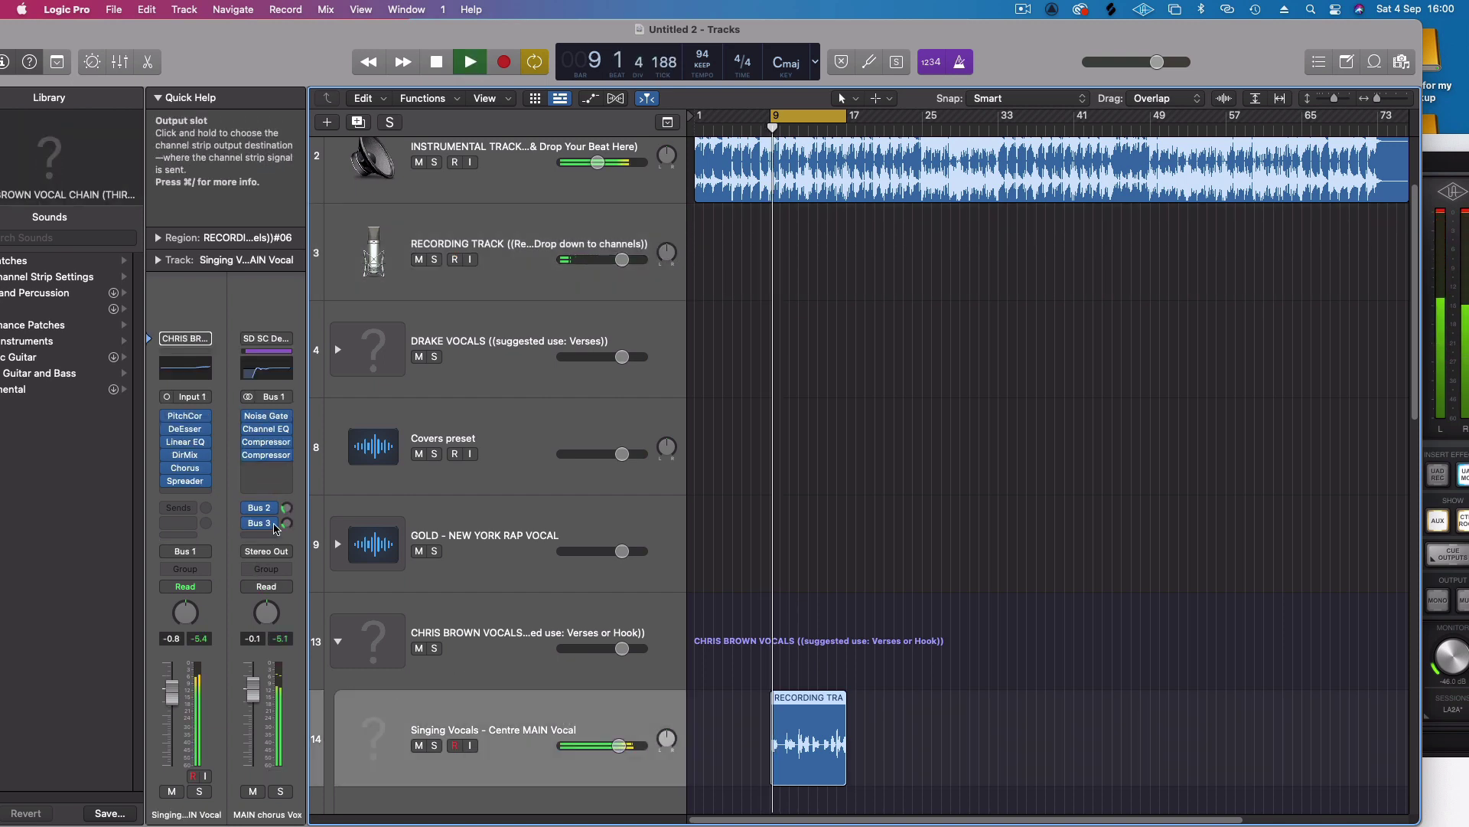
pyautogui.click(185, 415)
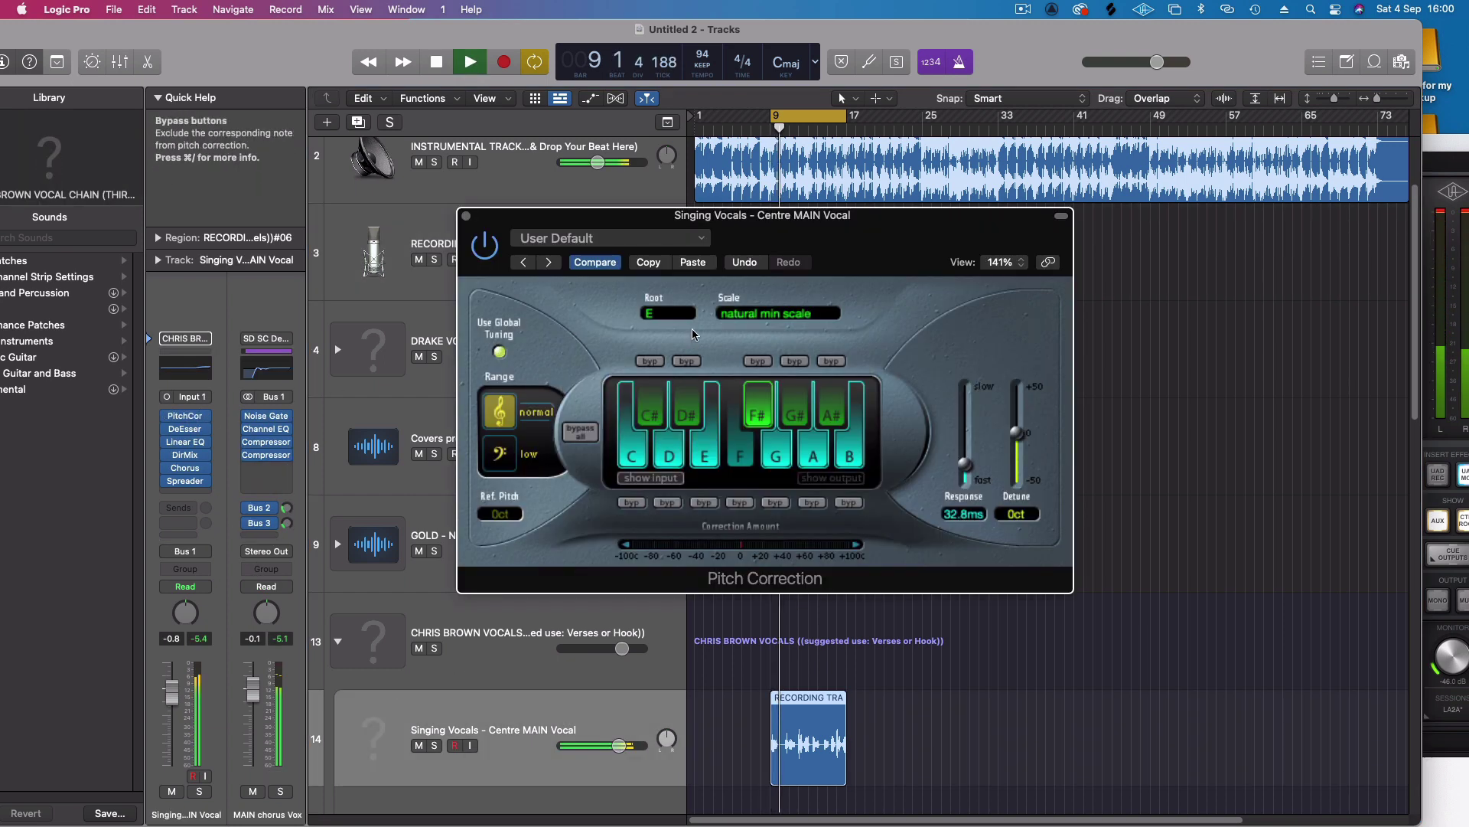
# - Try F and F# as the Pitch Correction root while playing back the vocal
pyautogui.press('space')
pyautogui.click(666, 313)
pyautogui.click(668, 333)
pyautogui.press('space')
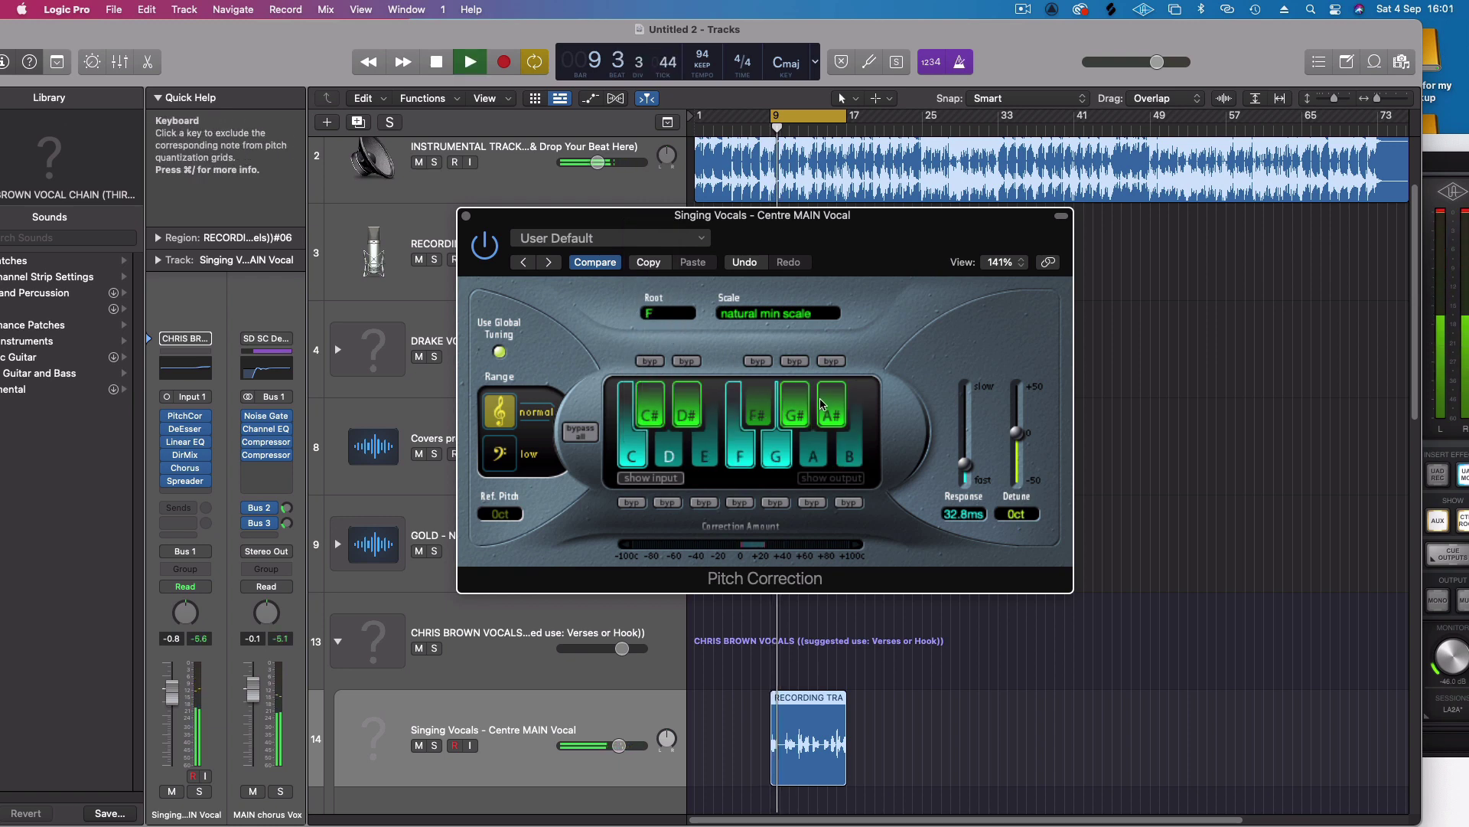
pyautogui.click(666, 315)
pyautogui.click(663, 326)
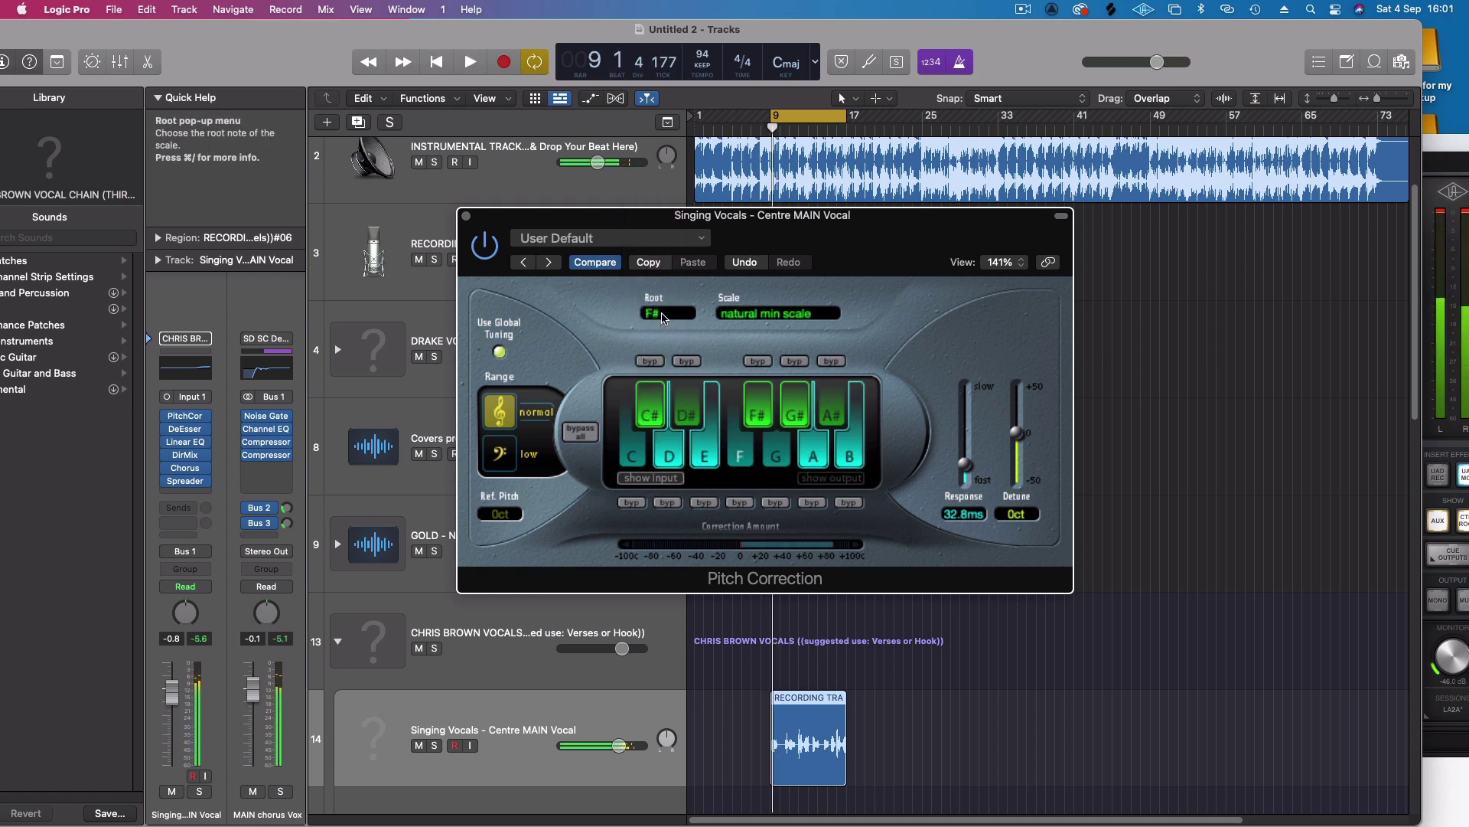
# - Try G and G# as the Pitch Correction root, auditioning the vocal with each
pyautogui.click(665, 314)
pyautogui.click(660, 331)
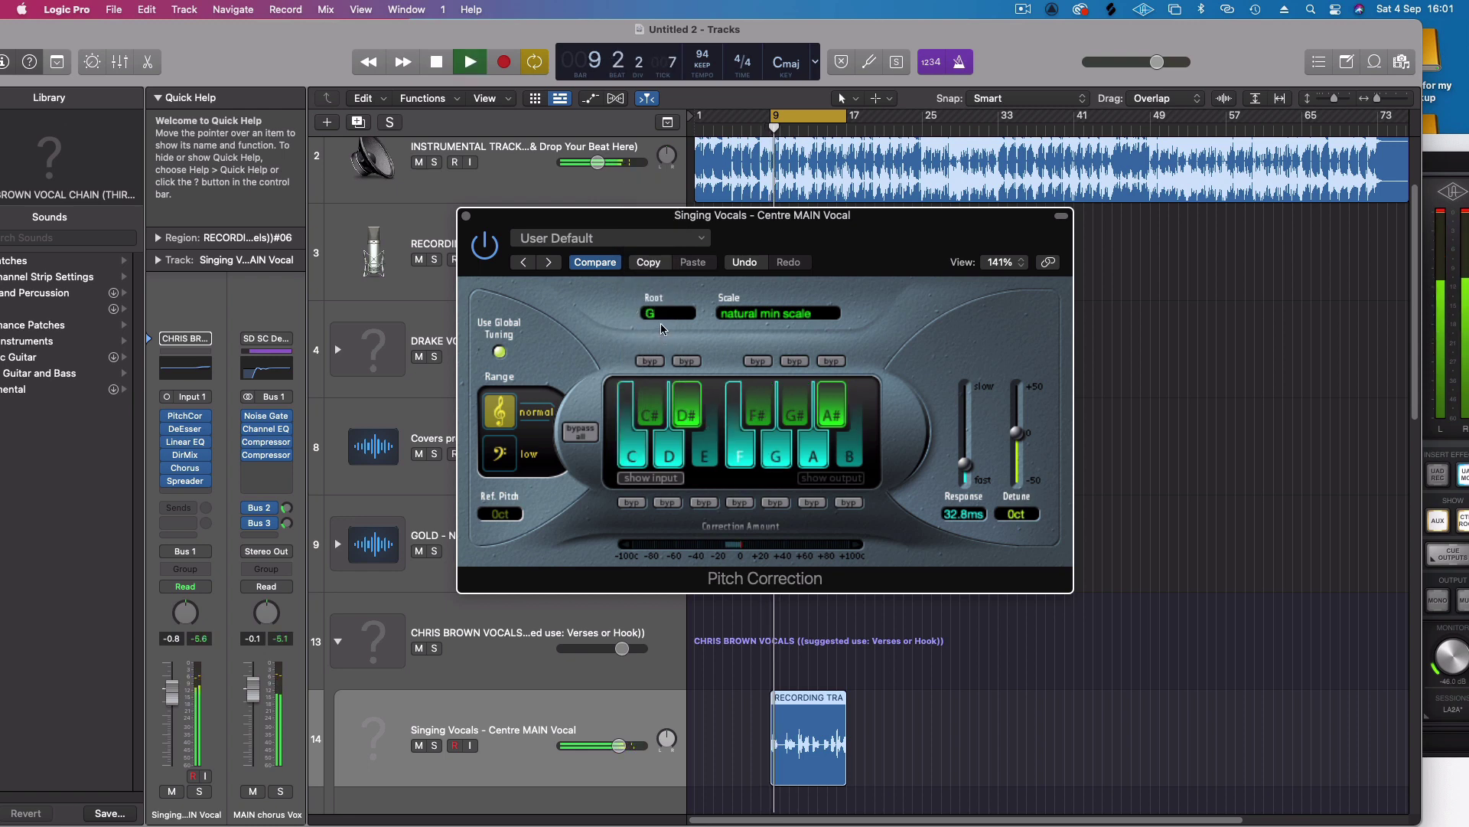
pyautogui.press('space')
pyautogui.click(665, 314)
pyautogui.click(666, 330)
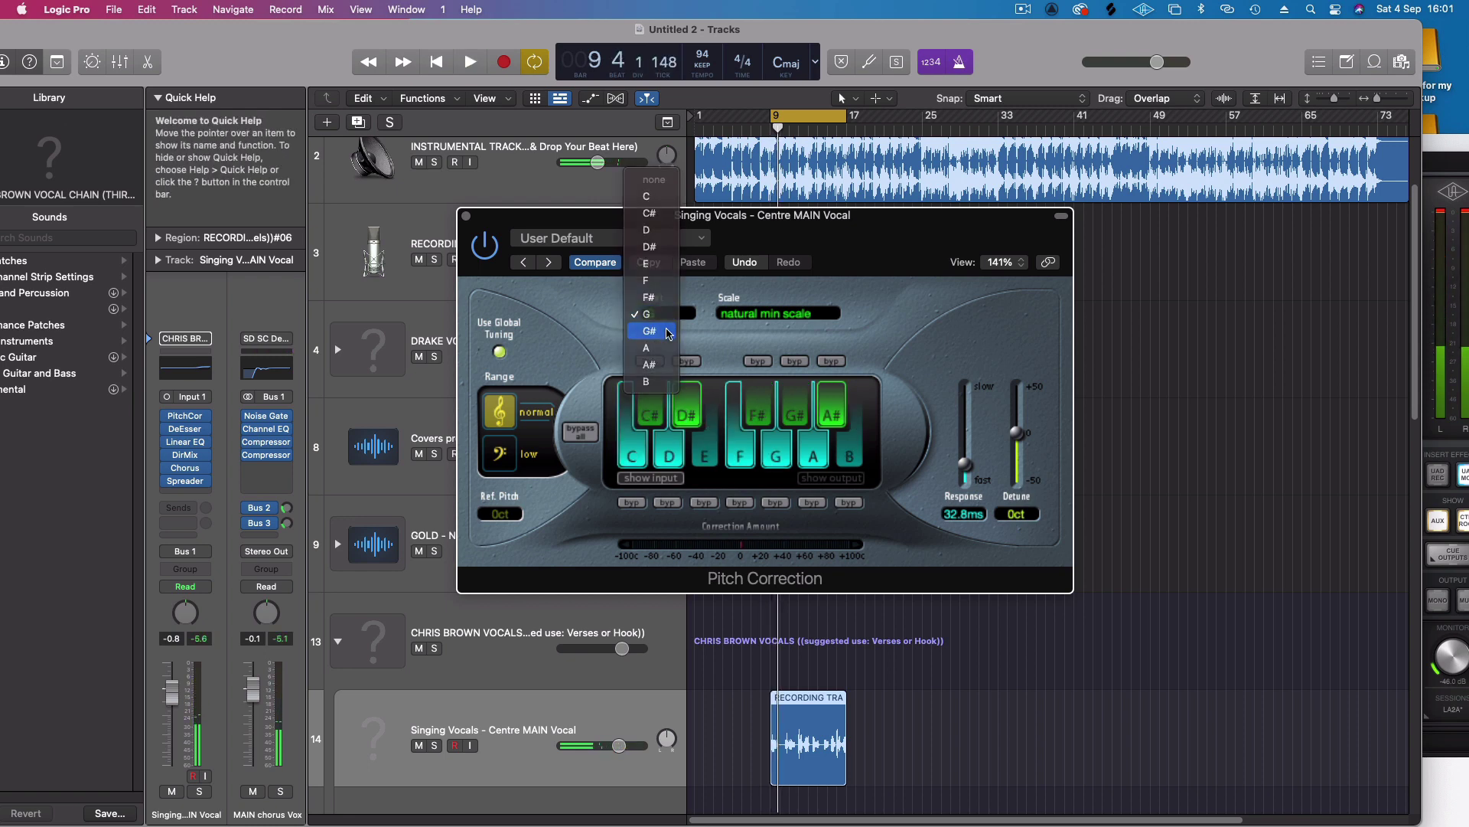
pyautogui.press('space')
pyautogui.press('space')
# - Set the Pitch Correction root to A and play the vocal with the beat
pyautogui.click(666, 314)
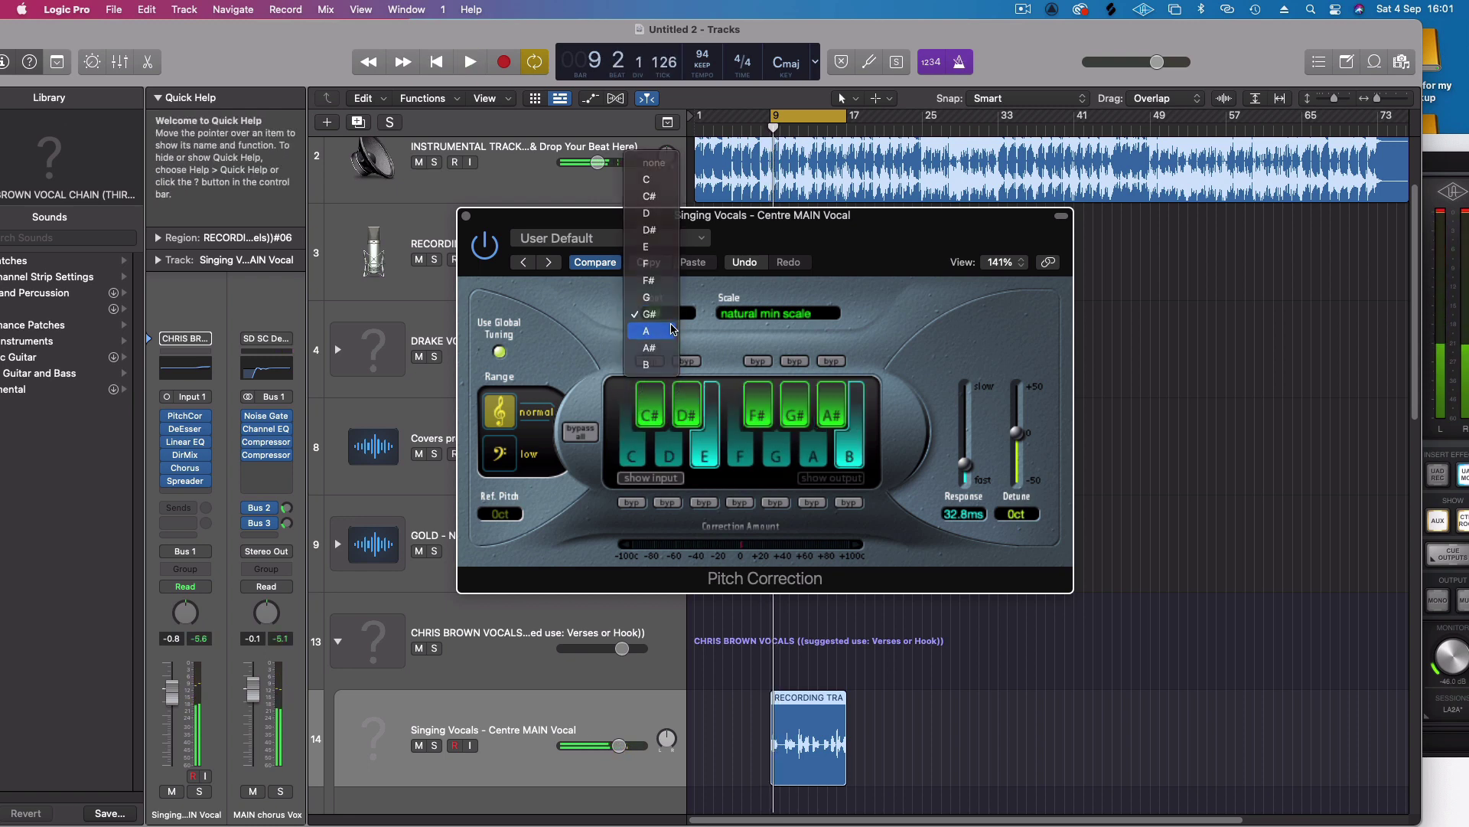
pyautogui.click(670, 329)
pyautogui.press('space')
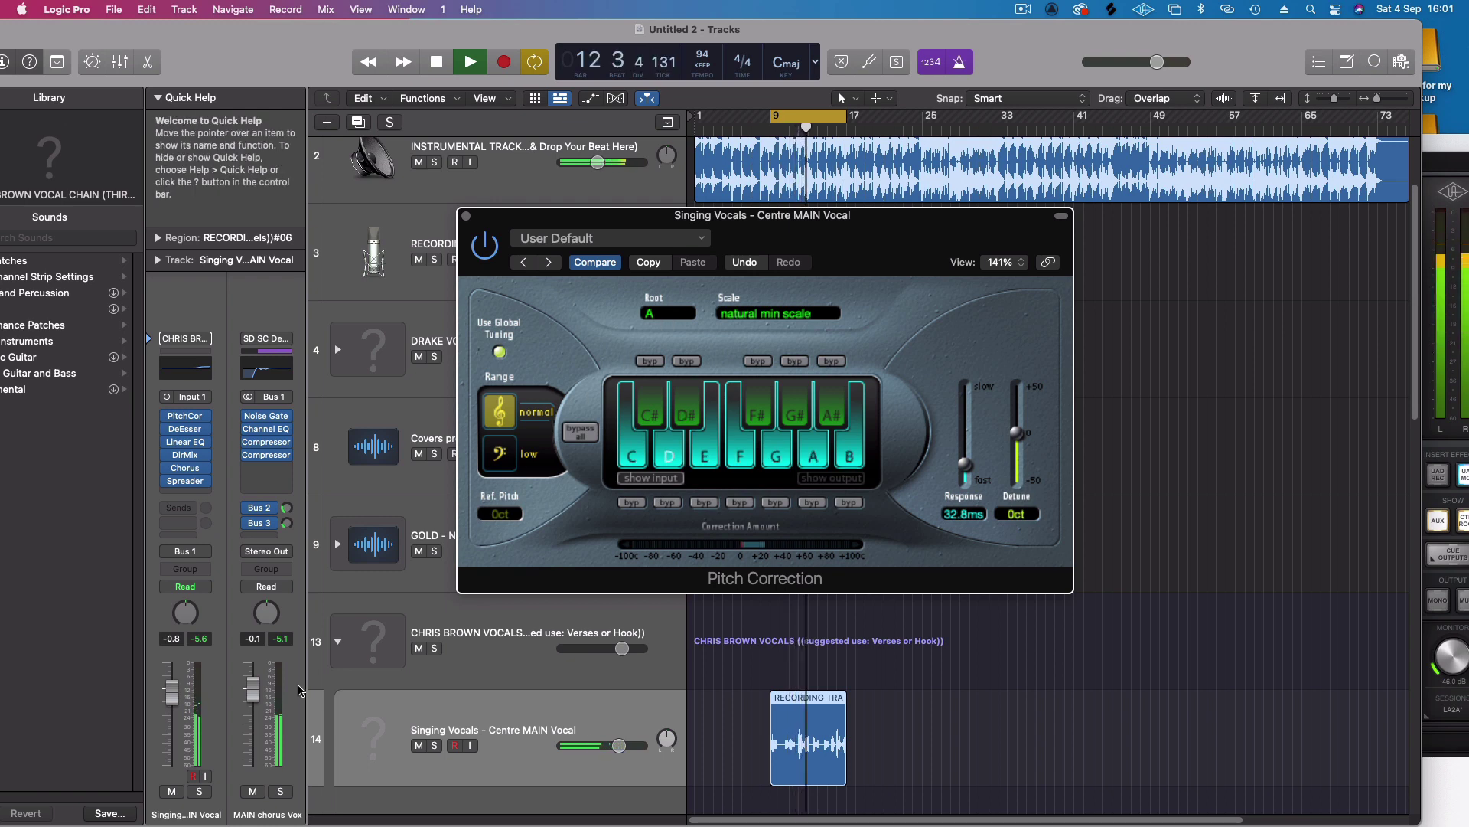
# - Raise the MAIN chorus Vox volume to 0.4 dB and the centre vocal to -0.2 dB, closing Pitch Correction and stopping playback
pyautogui.moveTo(262, 692); pyautogui.dragTo(262, 688)
pyautogui.moveTo(173, 693); pyautogui.dragTo(174, 689)
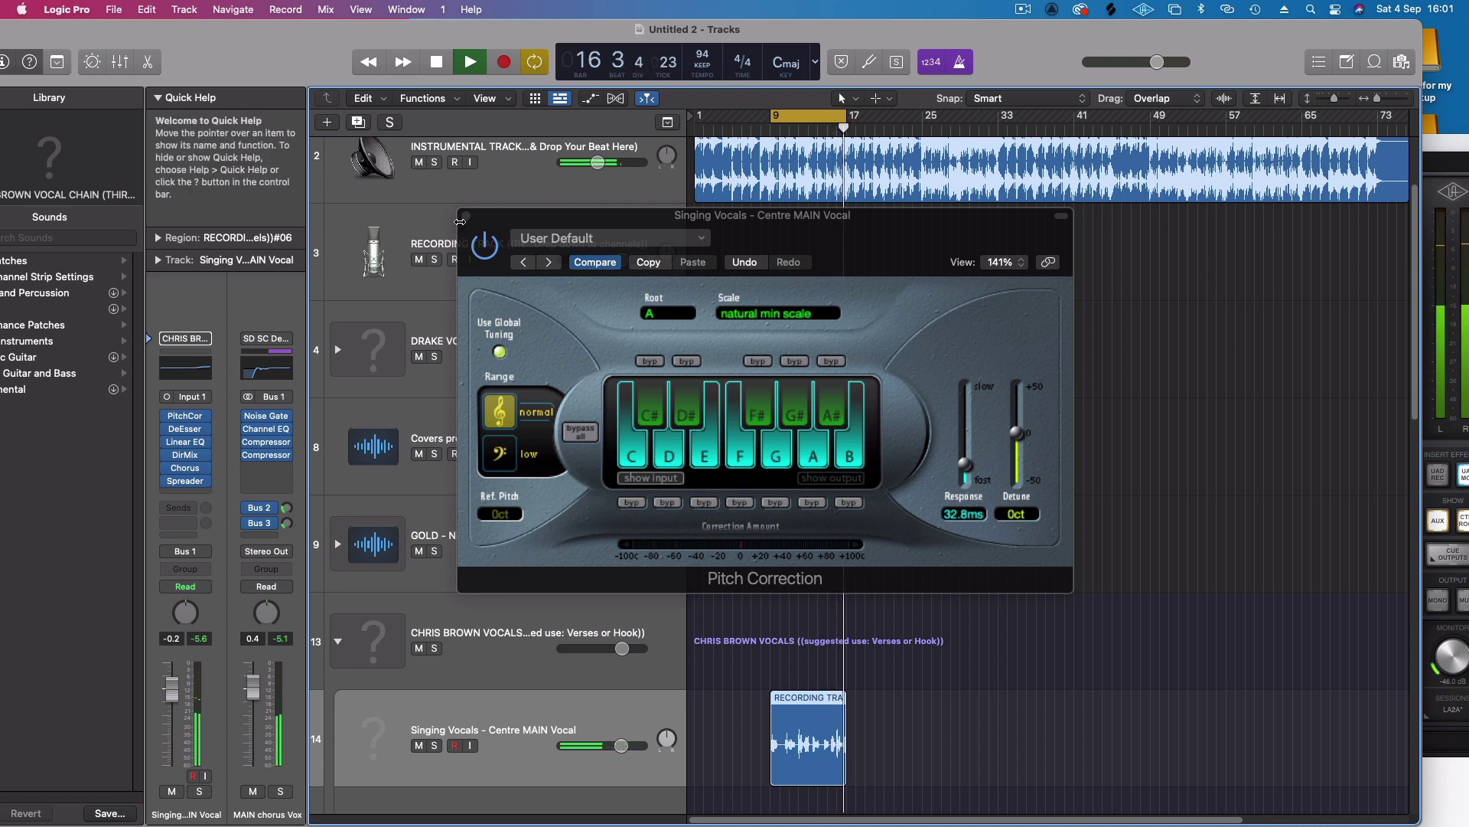
pyautogui.click(466, 221)
pyautogui.press('space')
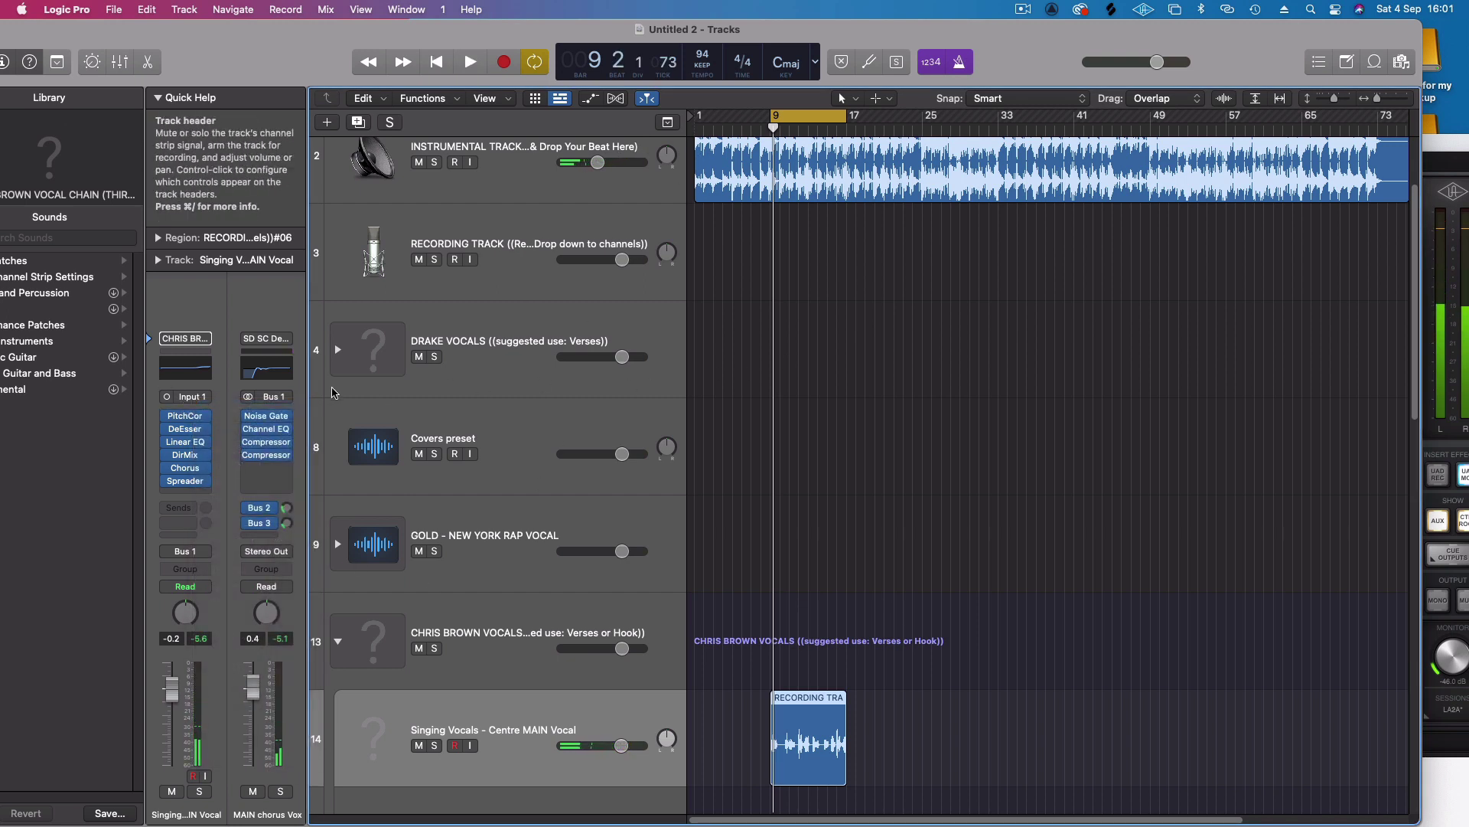
# - Switch to Console to open the Analog 2 channel's sends, then return to Logic Pro and close Pitch Correction
pyautogui.click(196, 414)
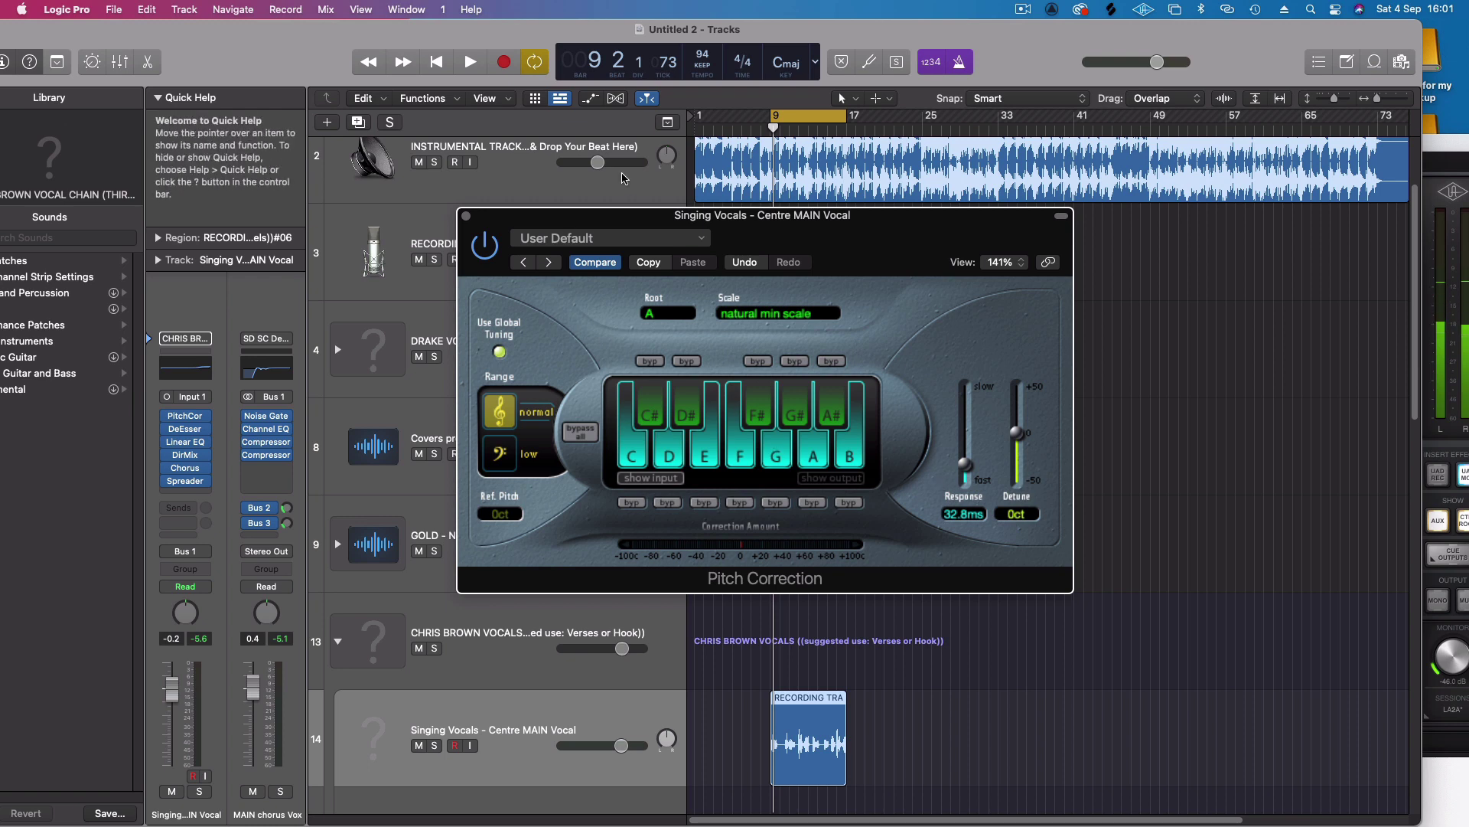
pyautogui.click(1145, 9)
pyautogui.click(1154, 32)
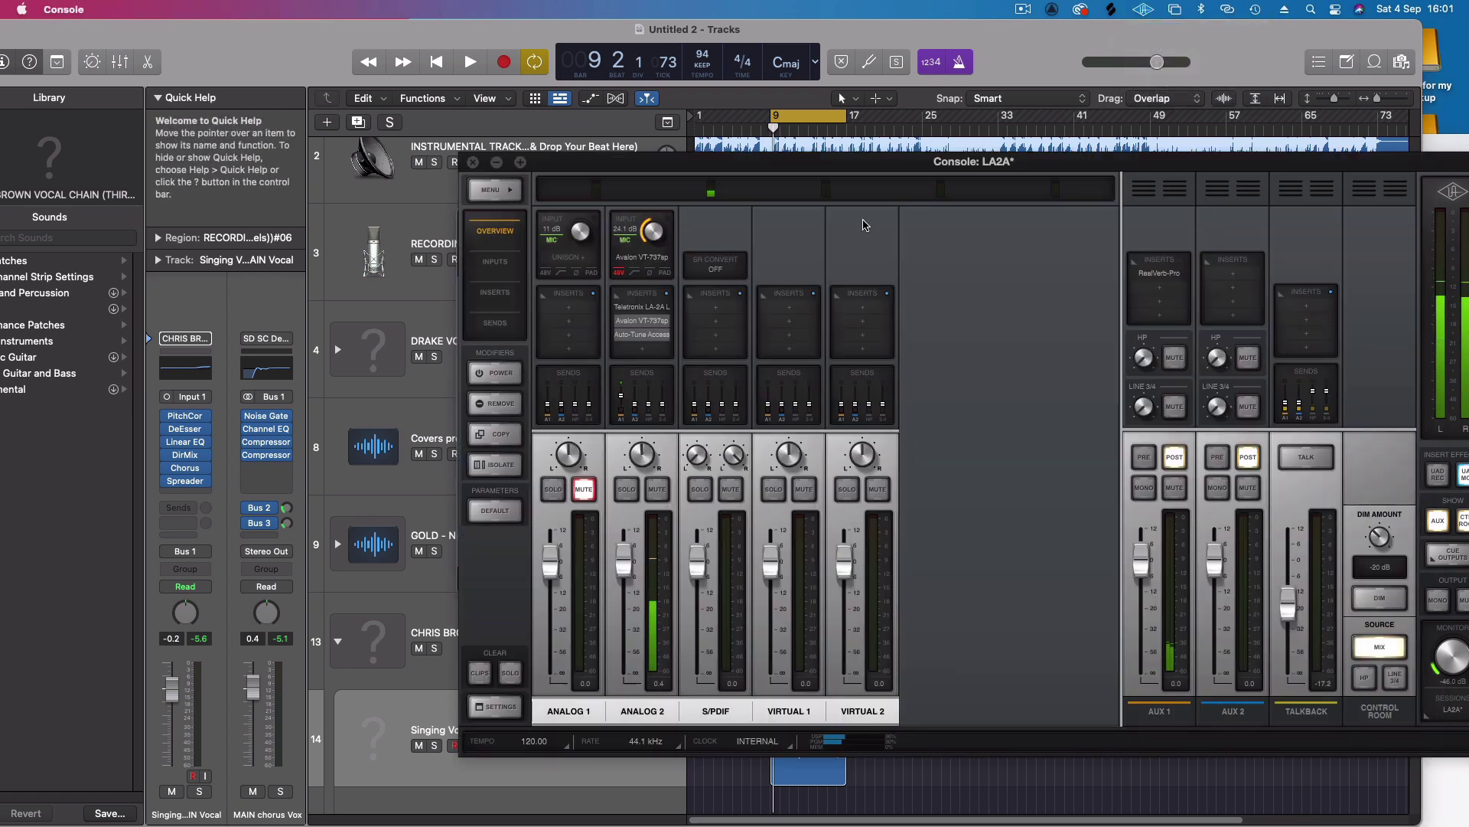
pyautogui.click(647, 385)
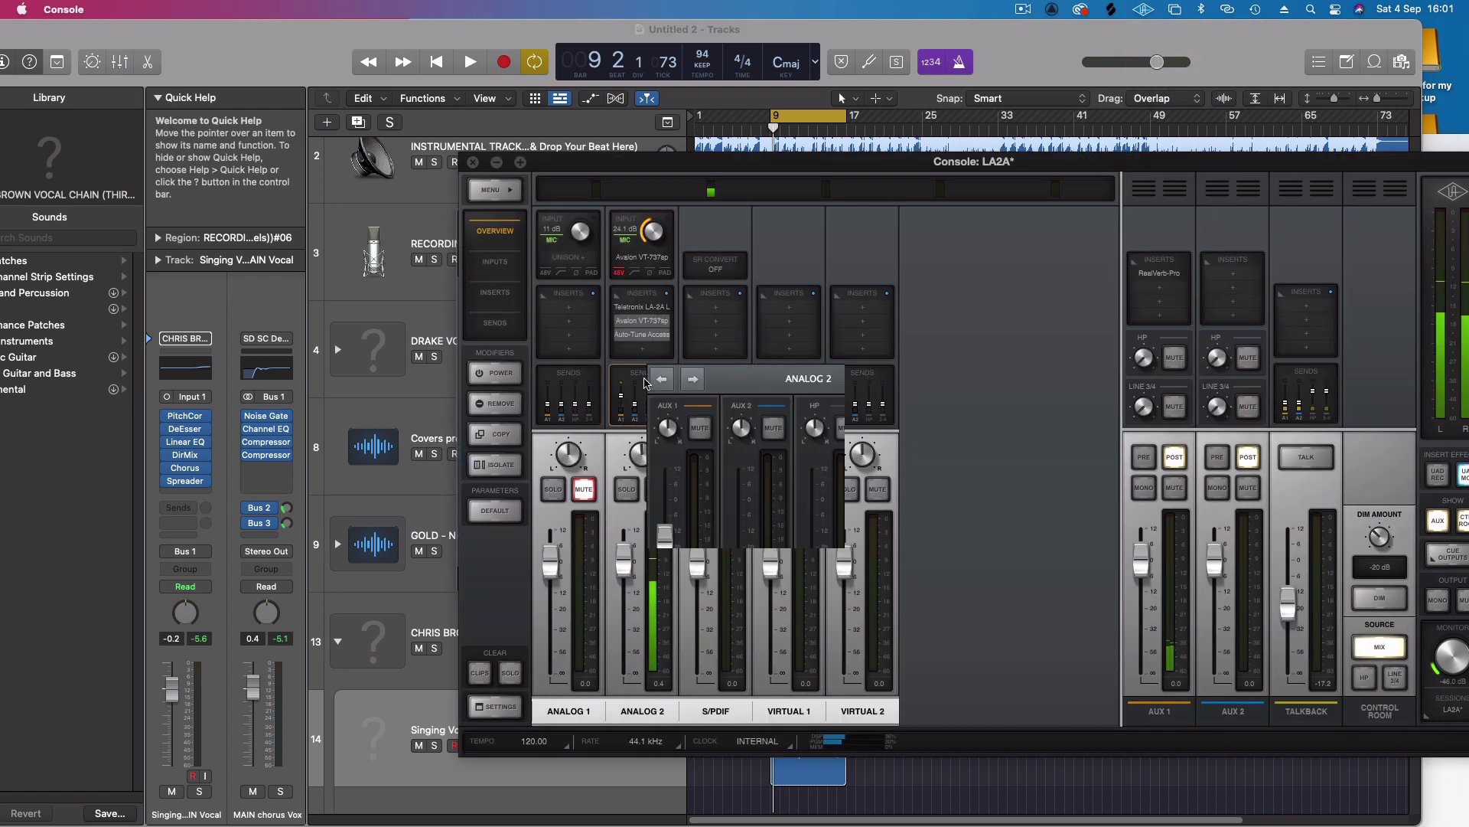
pyautogui.click(229, 59)
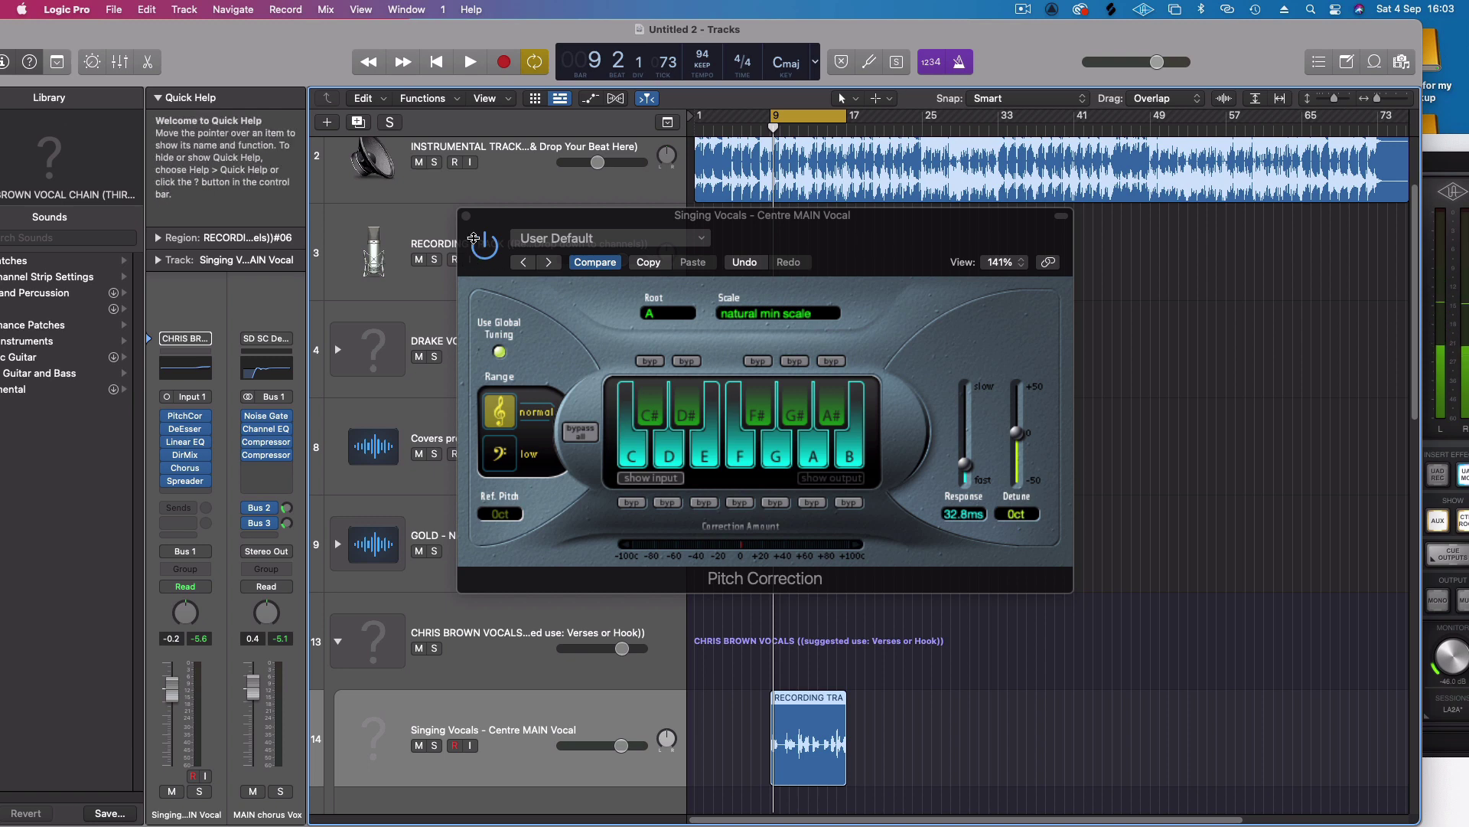
pyautogui.click(466, 216)
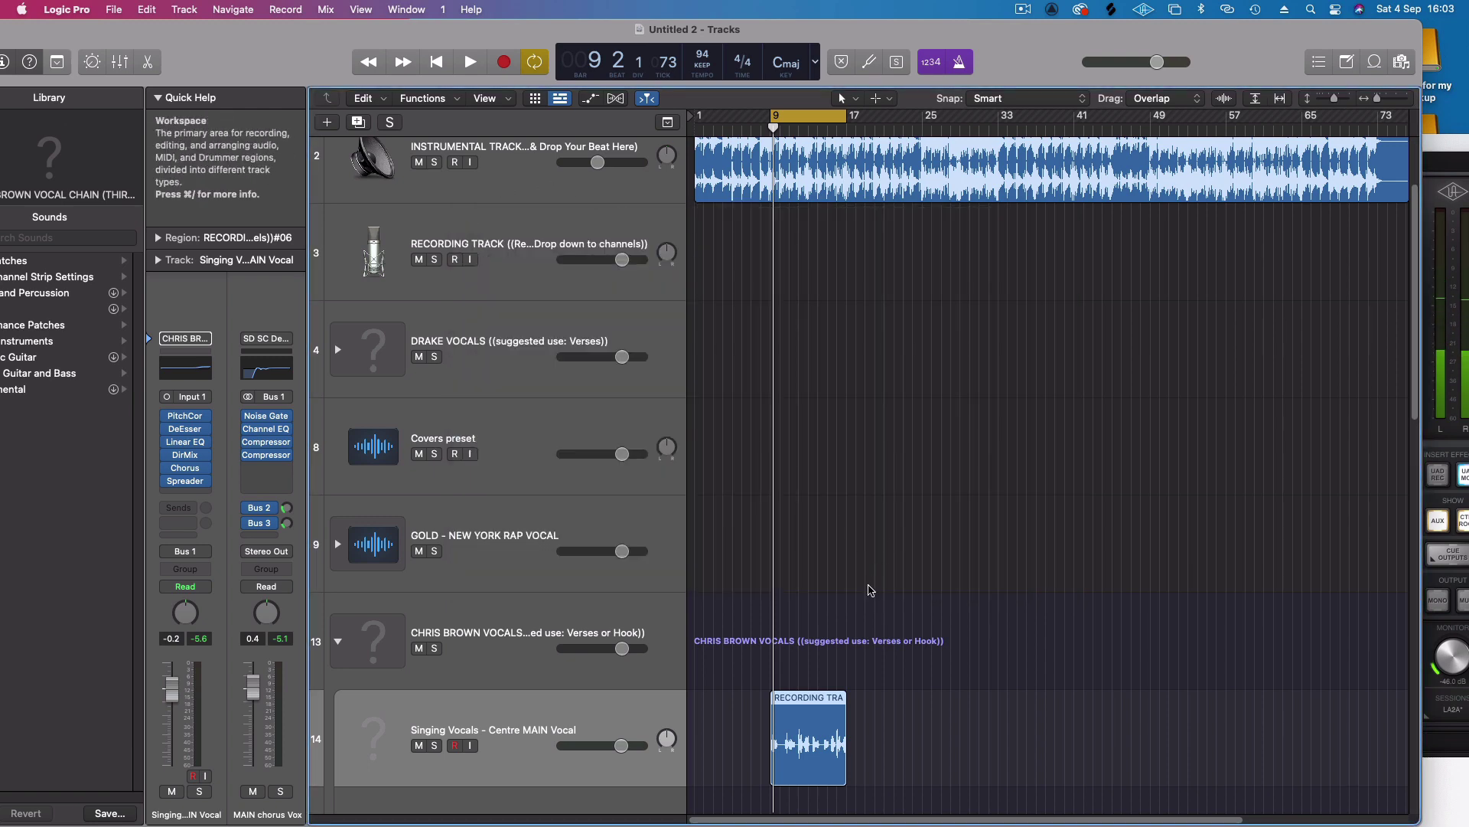
# - During loop playback, extend the centre vocal region's start to just before bar 9 and lower MAIN chorus Vox to -0.7 dB
pyautogui.press('space')
pyautogui.scroll(-1, 863, 631)
pyautogui.scroll(-3, 863, 631)
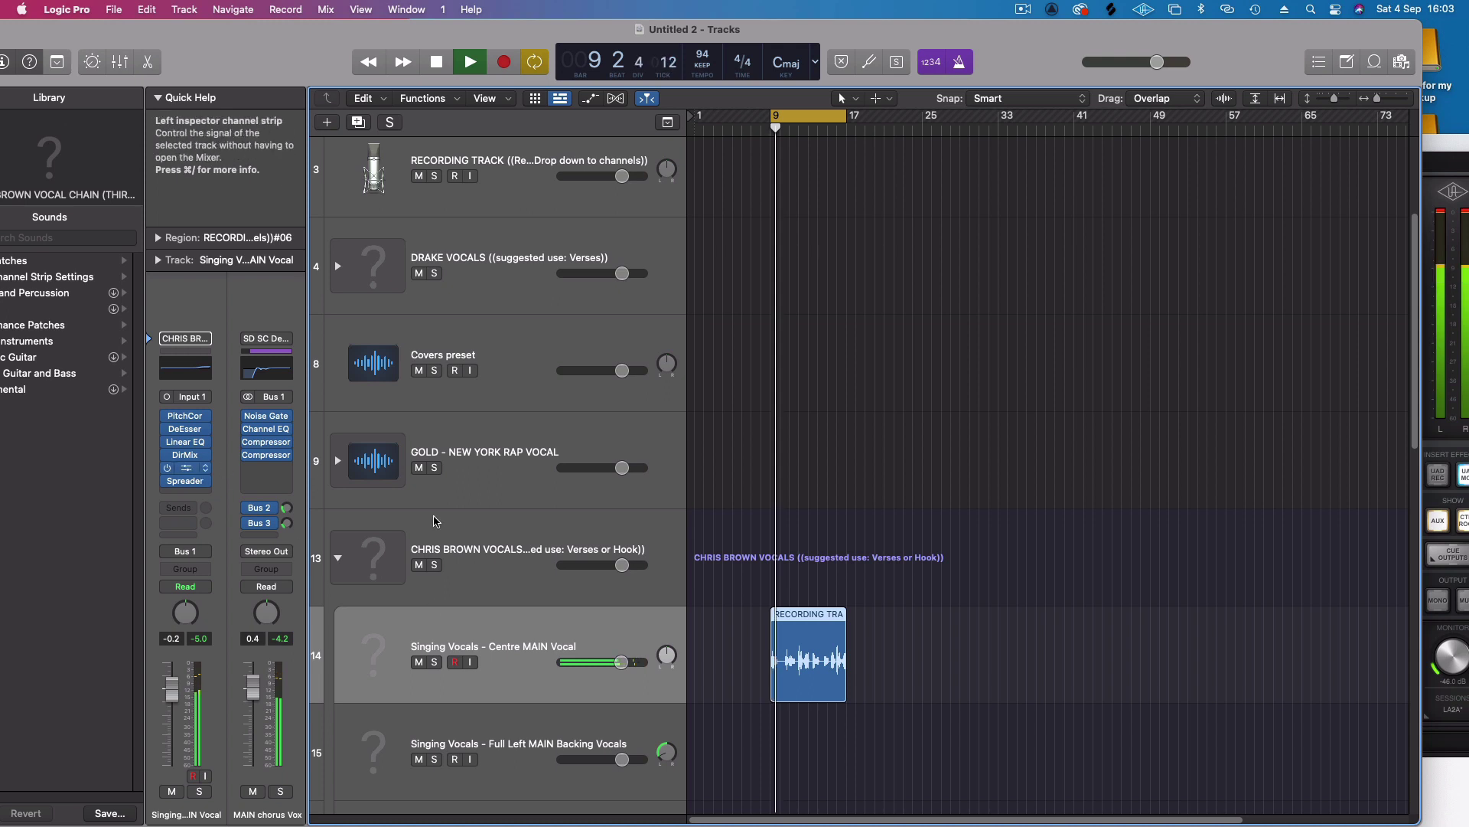
pyautogui.moveTo(769, 698); pyautogui.dragTo(750, 693)
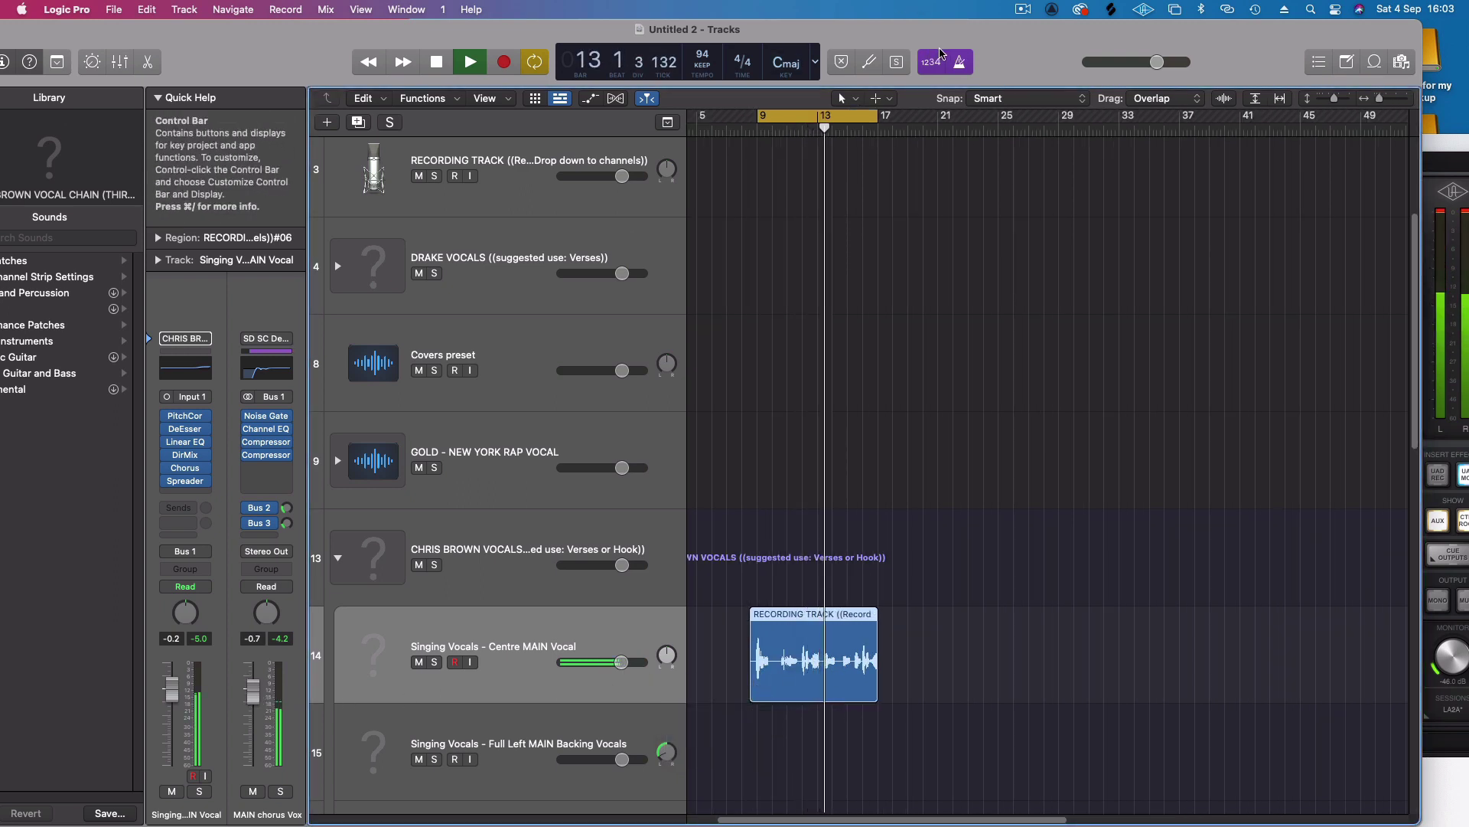
pyautogui.moveTo(1338, 102); pyautogui.dragTo(1332, 102)
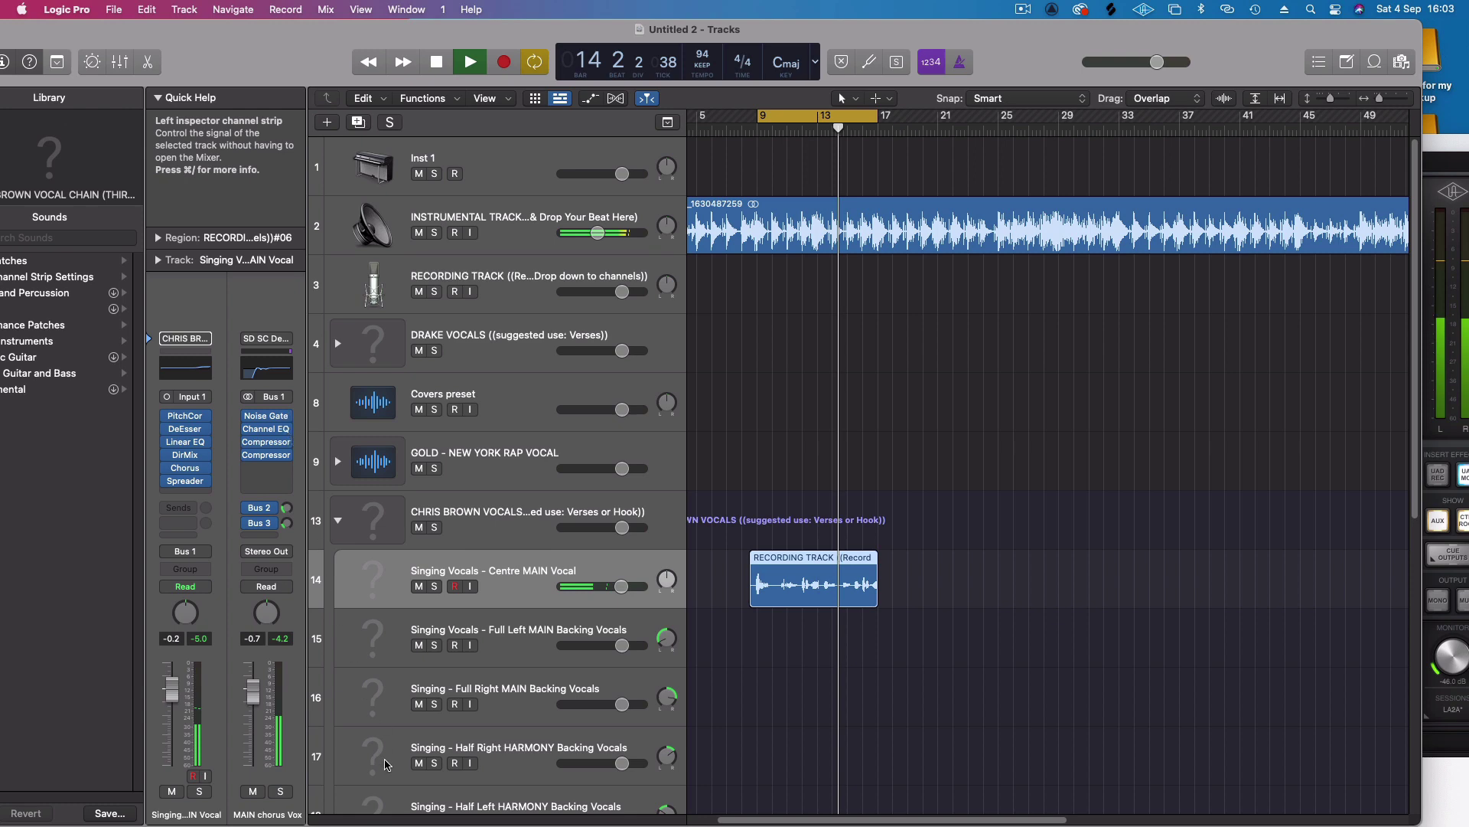
# - Replace the Noise Gate on MAIN chorus Vox with the stereo Waves C1 gate (s) plug-in
pyautogui.click(266, 415)
pyautogui.moveTo(316, 803)
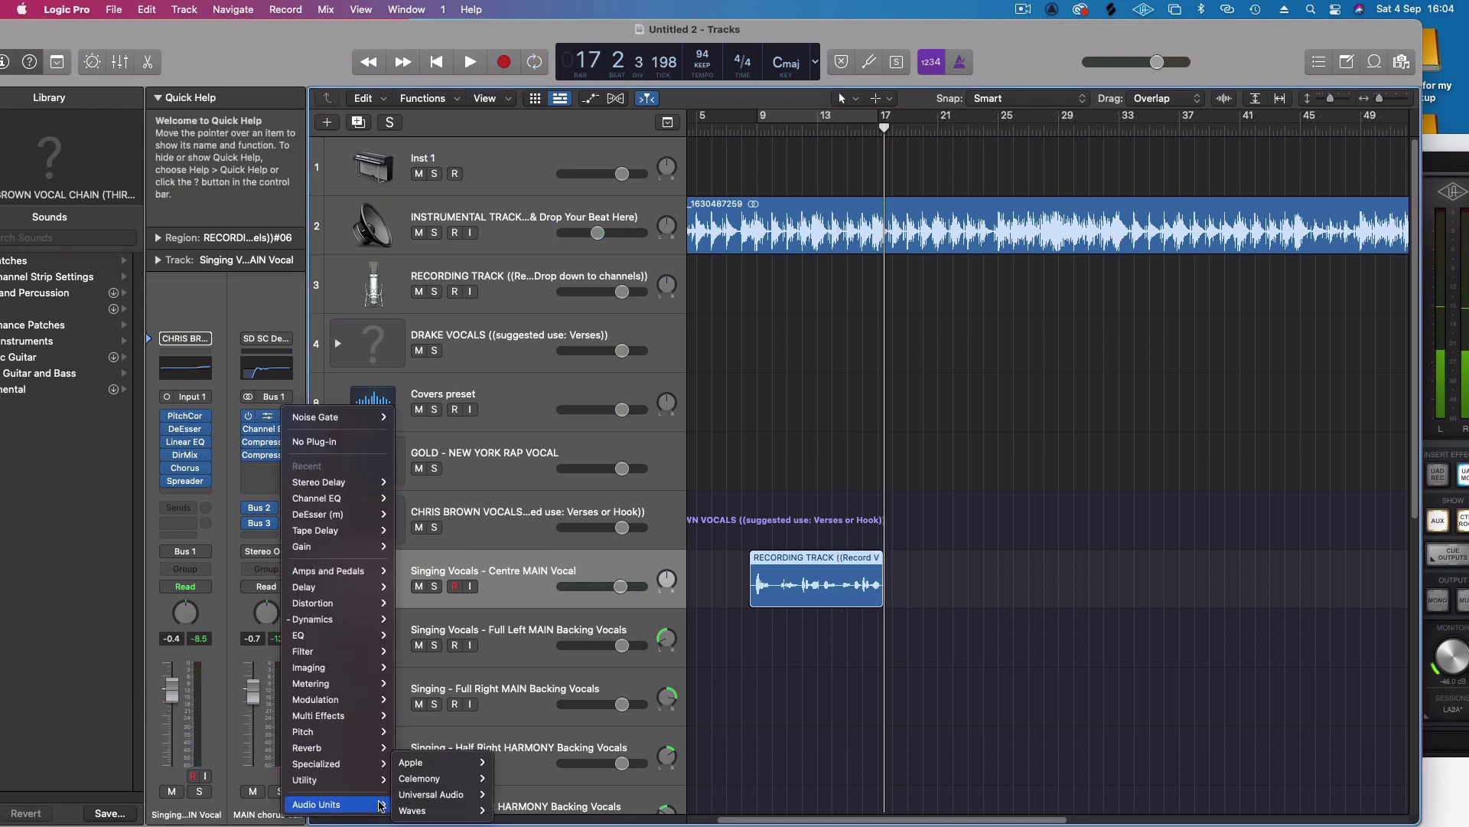
pyautogui.moveTo(432, 809)
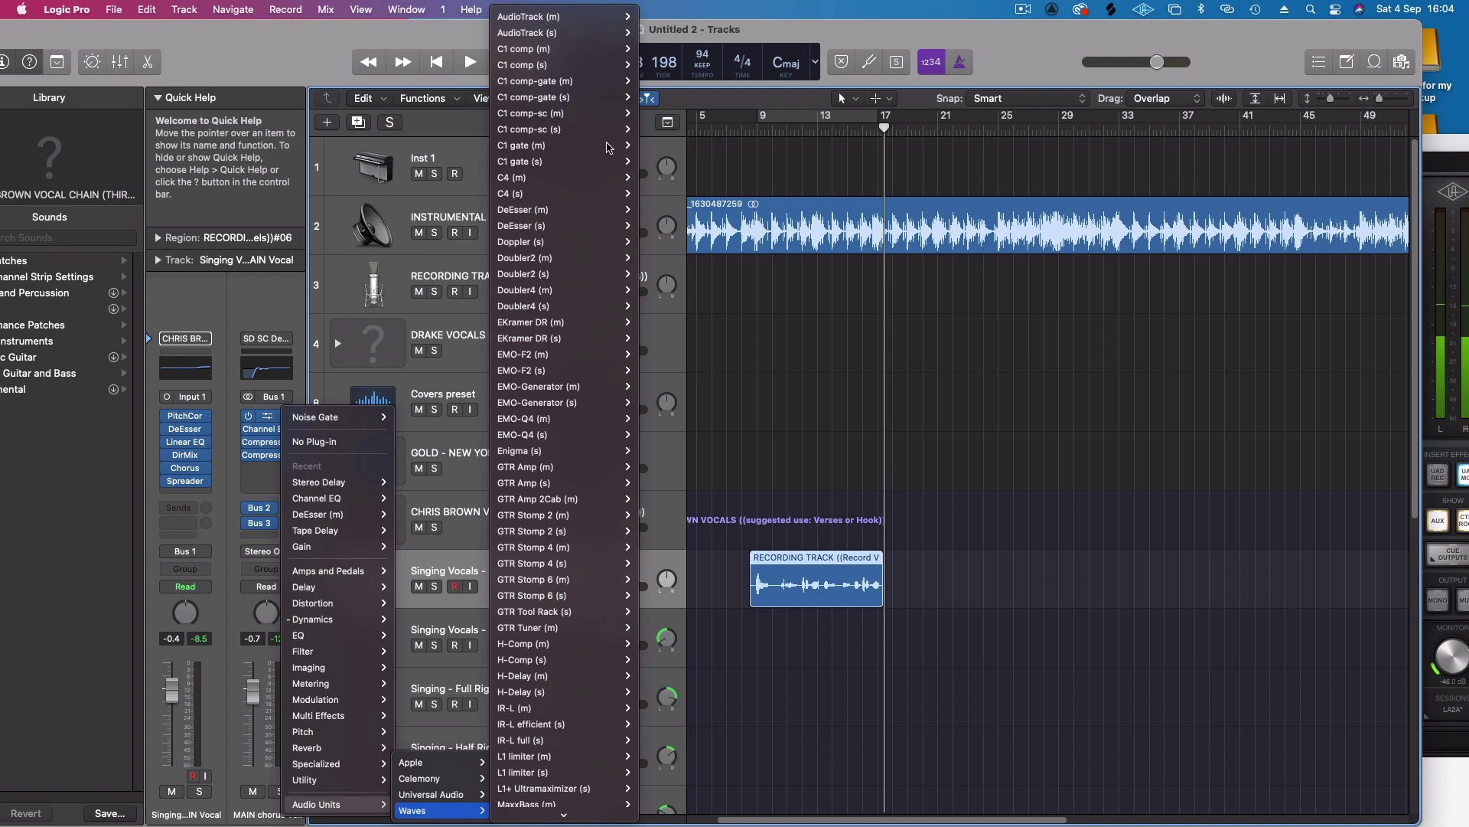
pyautogui.moveTo(615, 162)
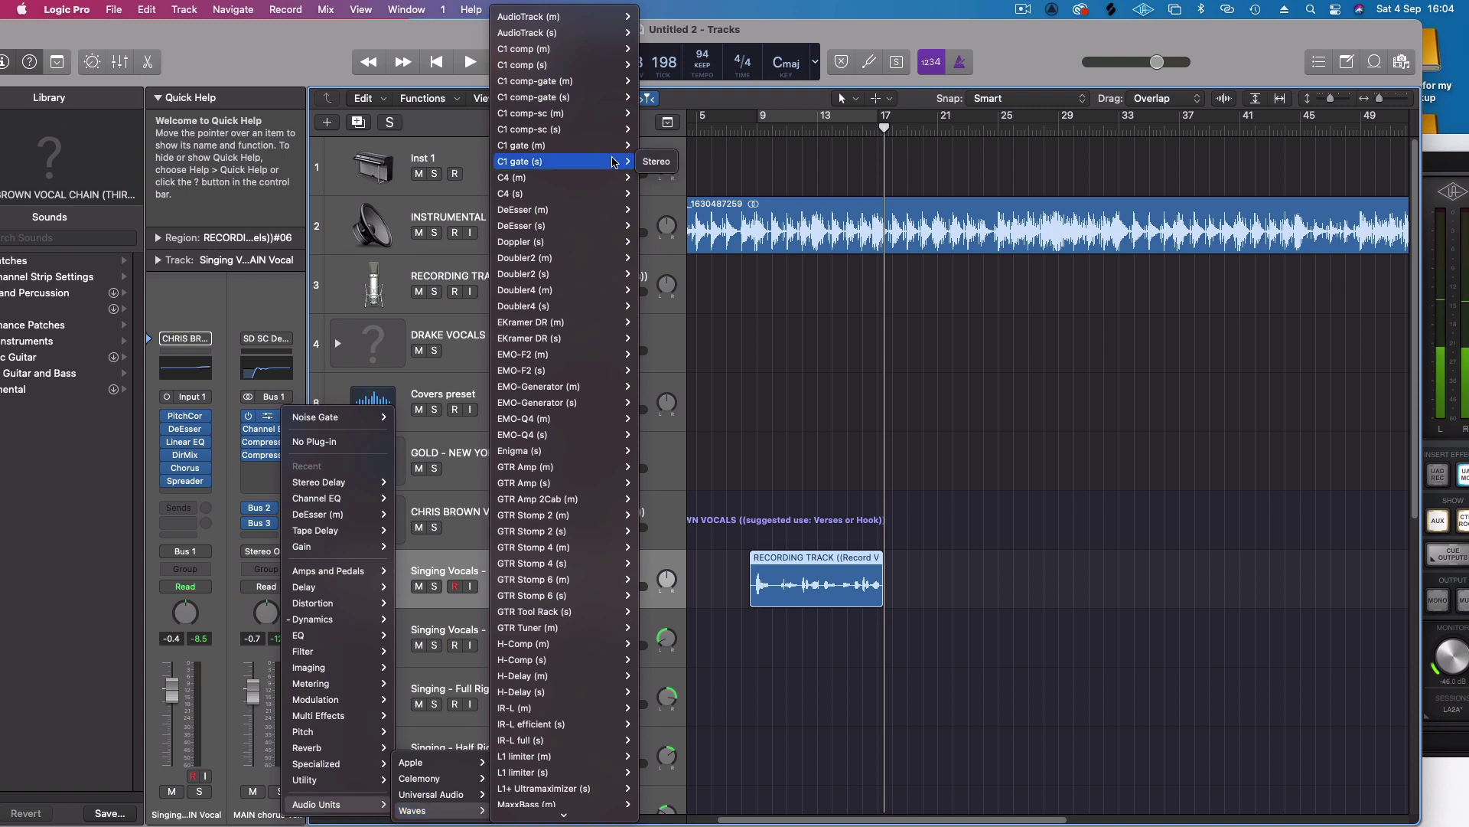
pyautogui.click(656, 161)
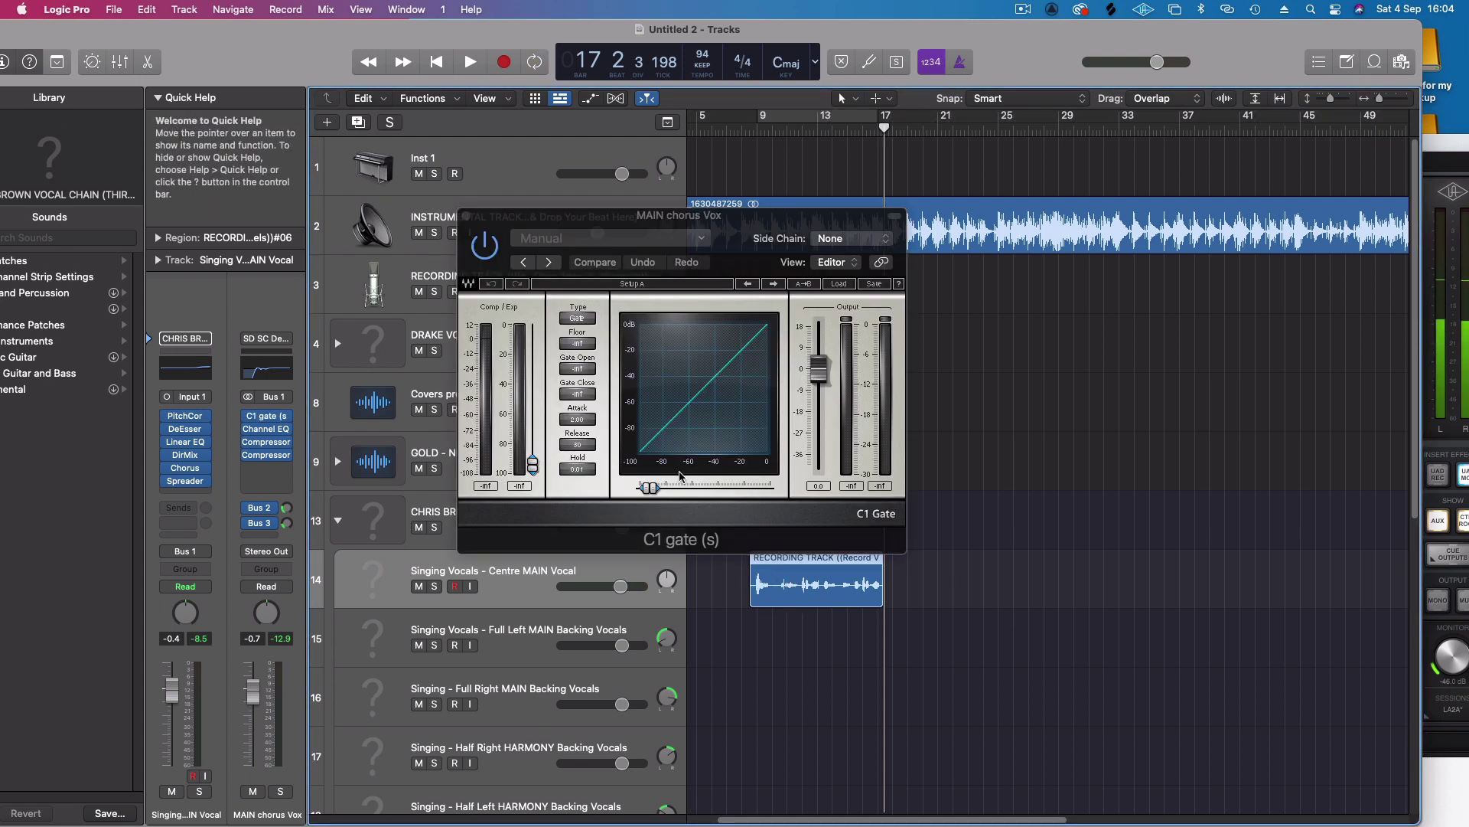
# - Turn the loop on and, while the vocal plays, raise the C1 gate's open and close thresholds to about -40 dB
pyautogui.press('c')
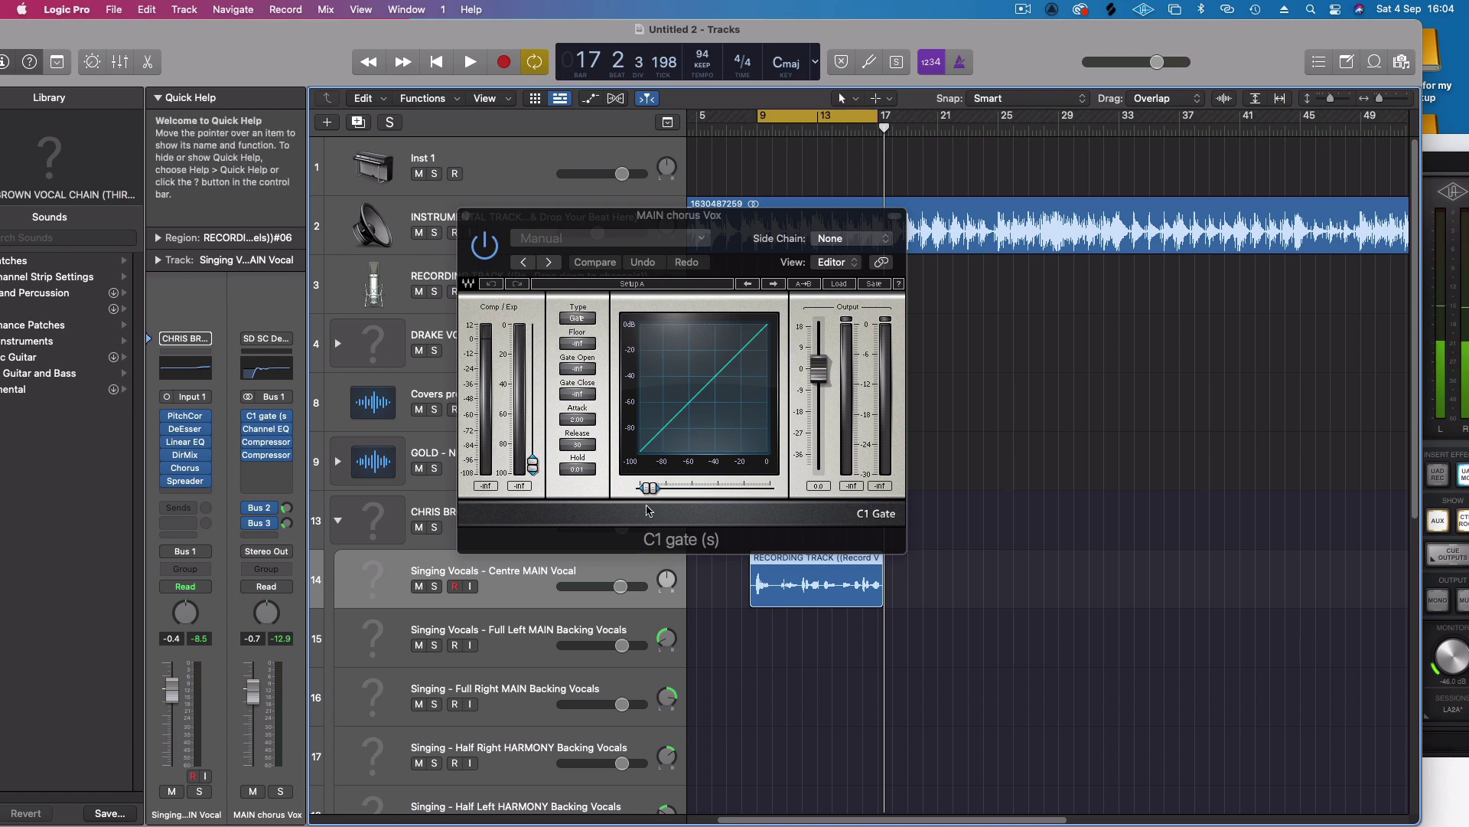
pyautogui.press('space')
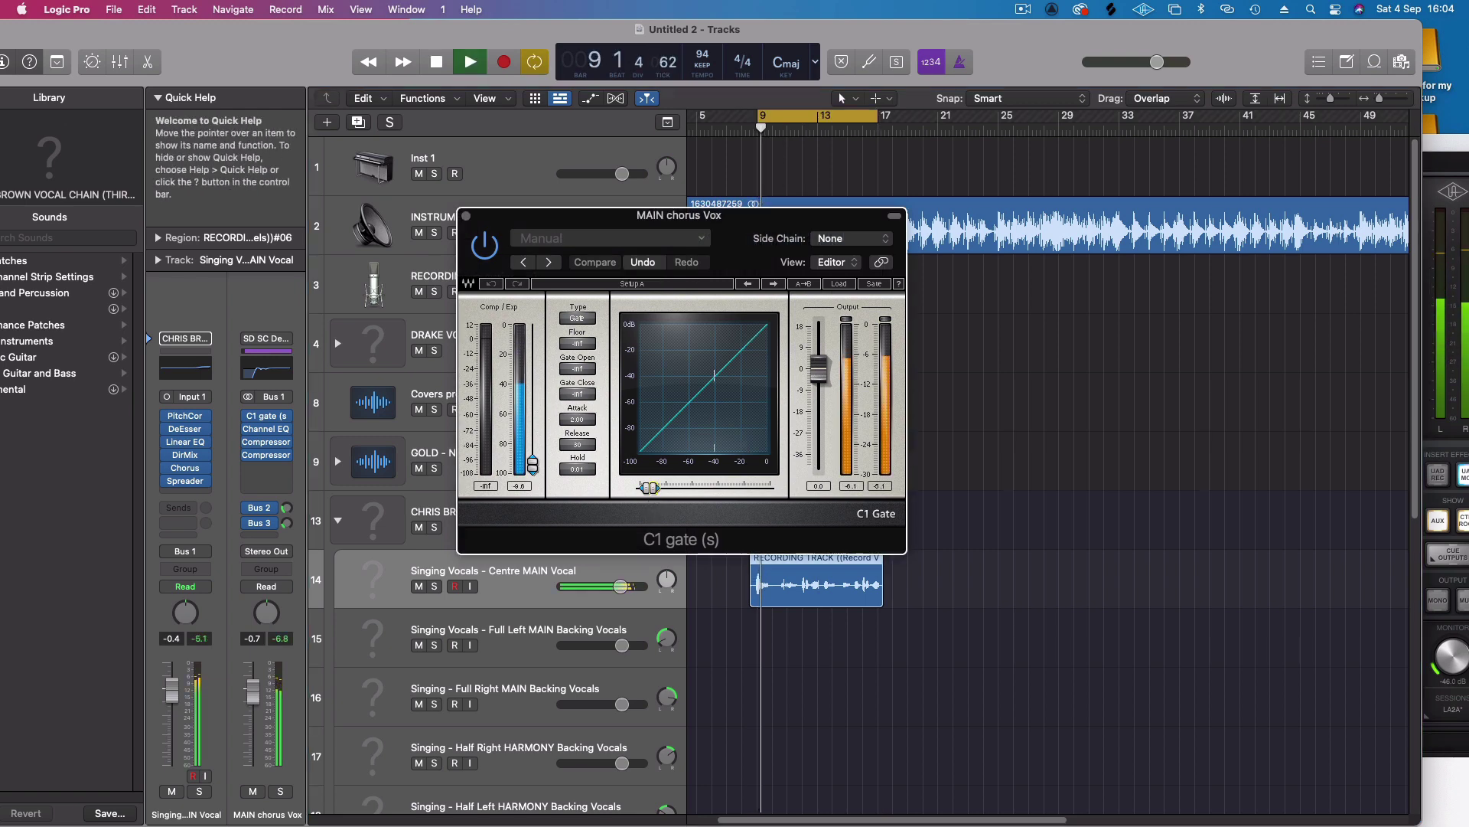
pyautogui.moveTo(650, 489); pyautogui.dragTo(715, 488)
pyautogui.press('space')
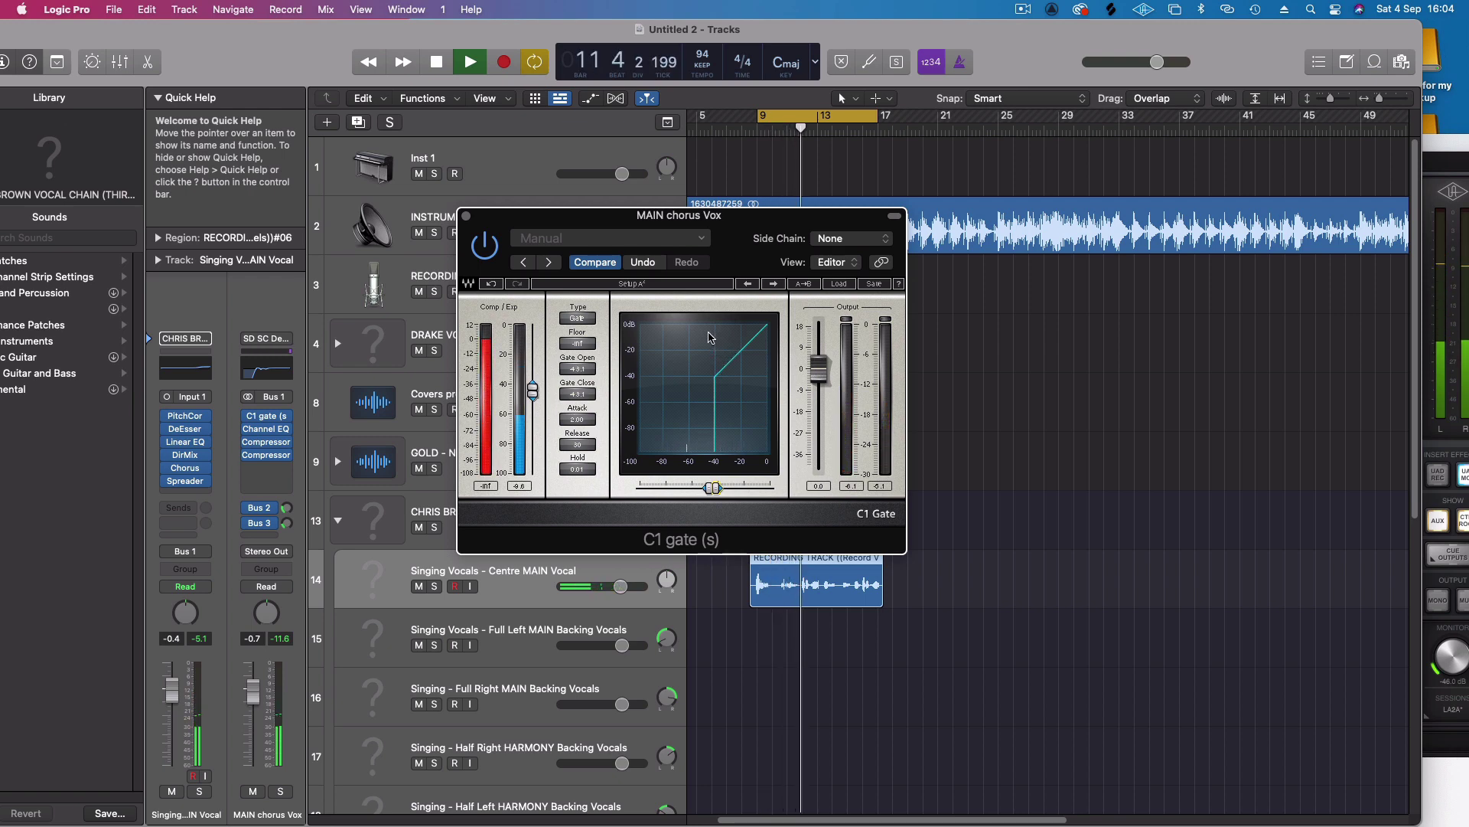
# - Raise MAIN chorus Vox to 0.2 dB and check its Channel EQ, closing both plug-in windows
pyautogui.moveTo(254, 708); pyautogui.dragTo(255, 700)
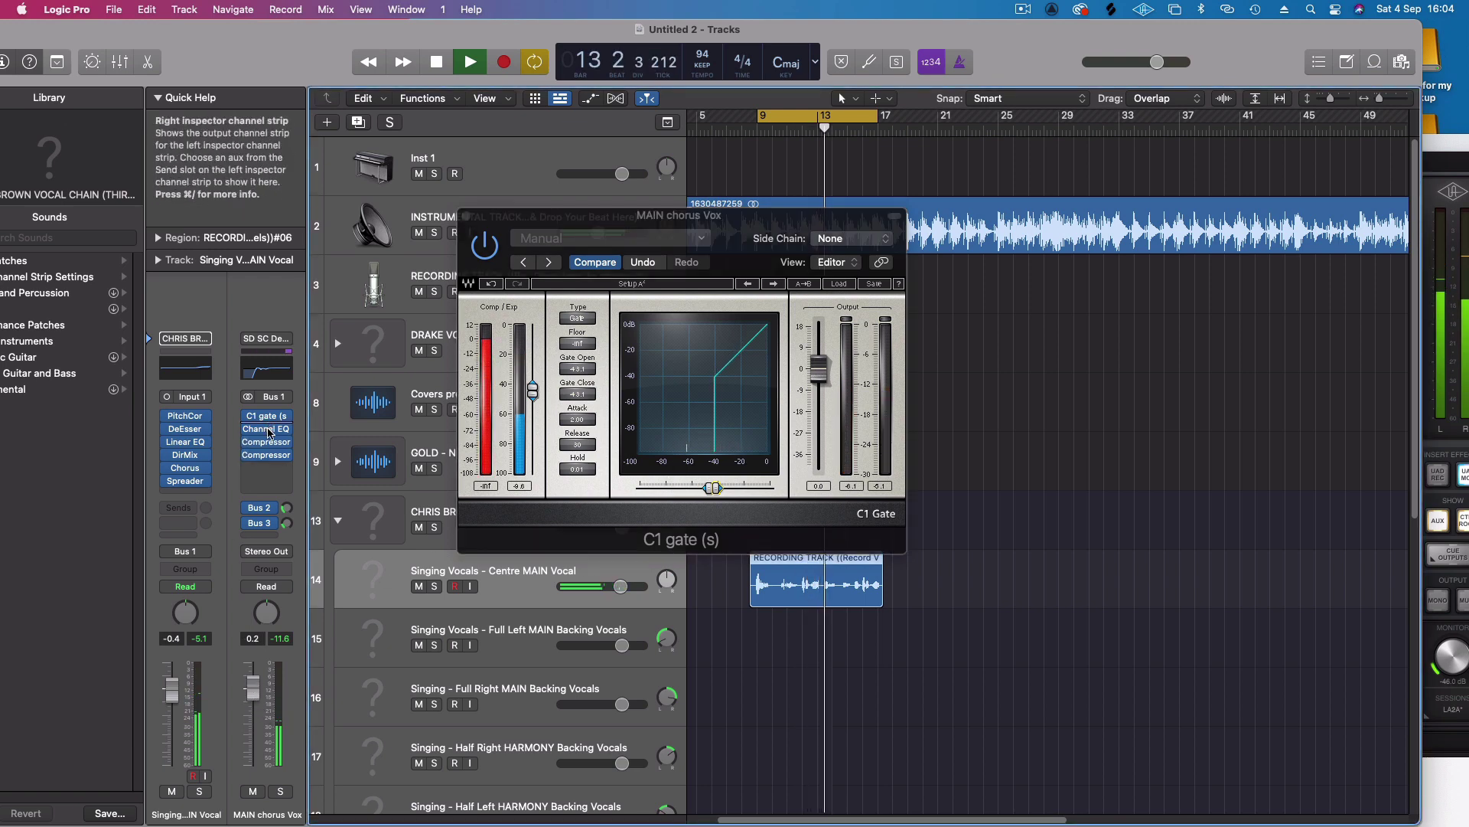
pyautogui.doubleClick(266, 367)
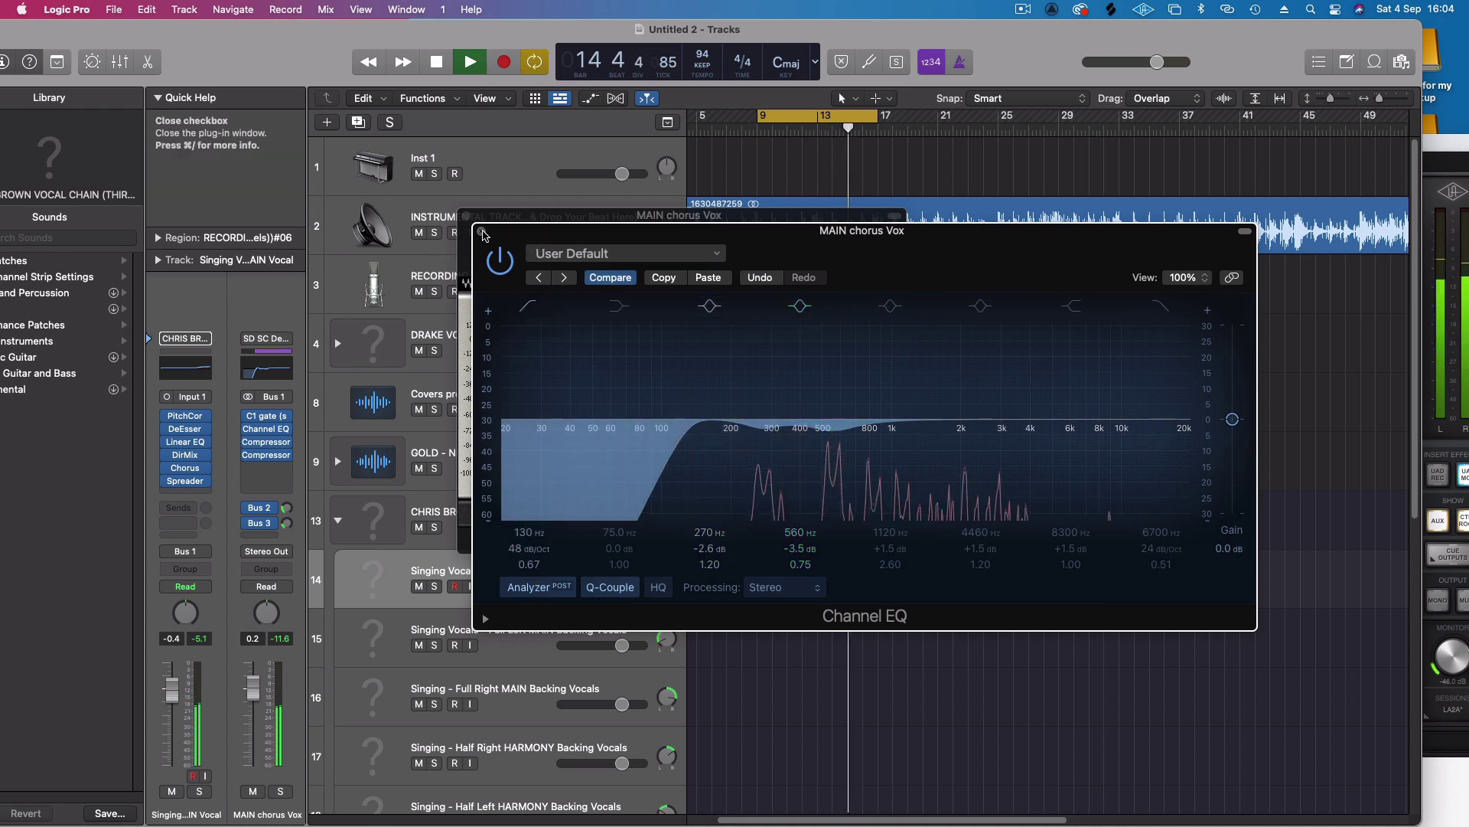
pyautogui.click(481, 230)
pyautogui.click(468, 219)
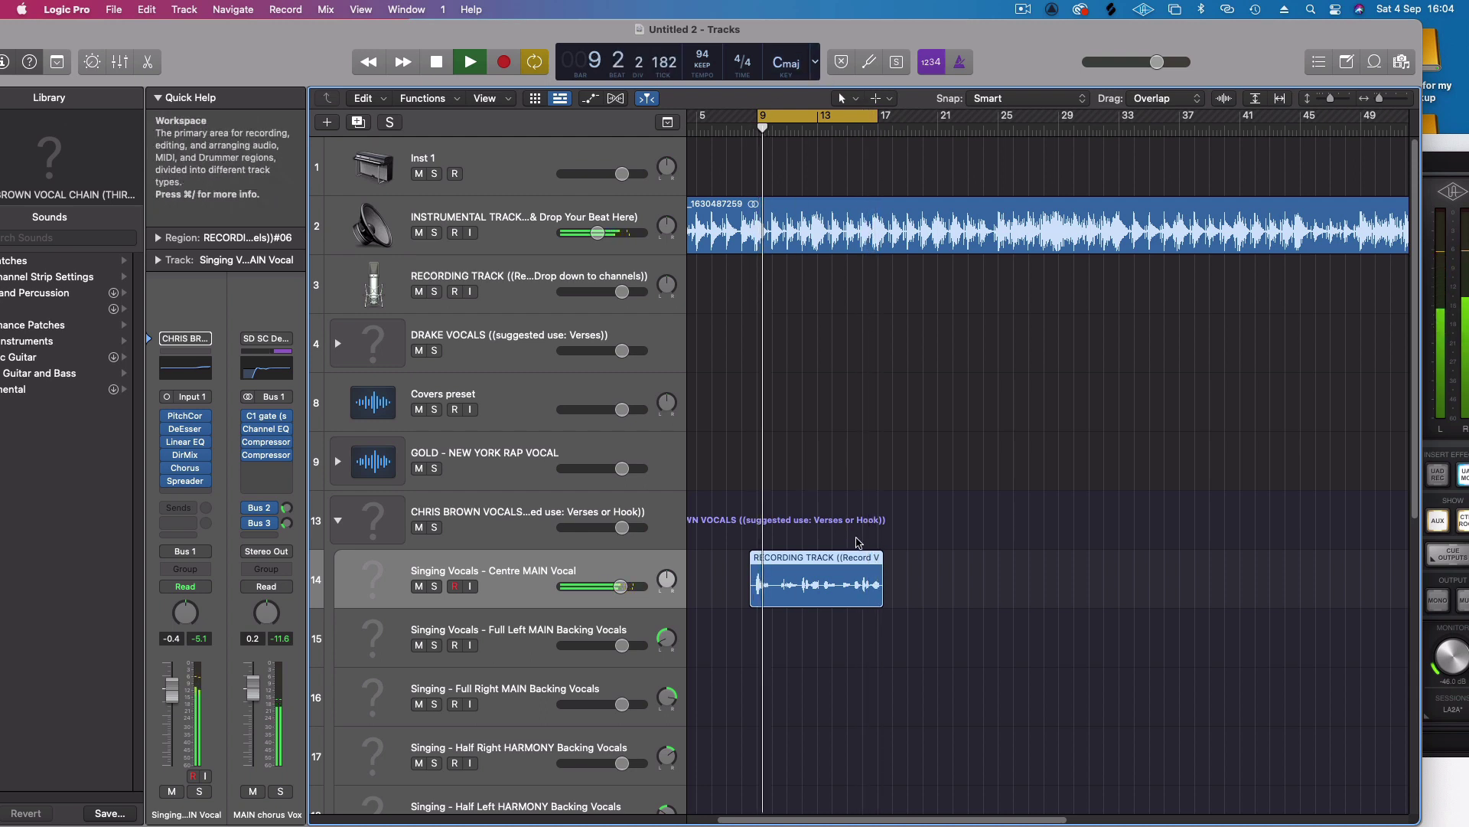
pyautogui.press('space')
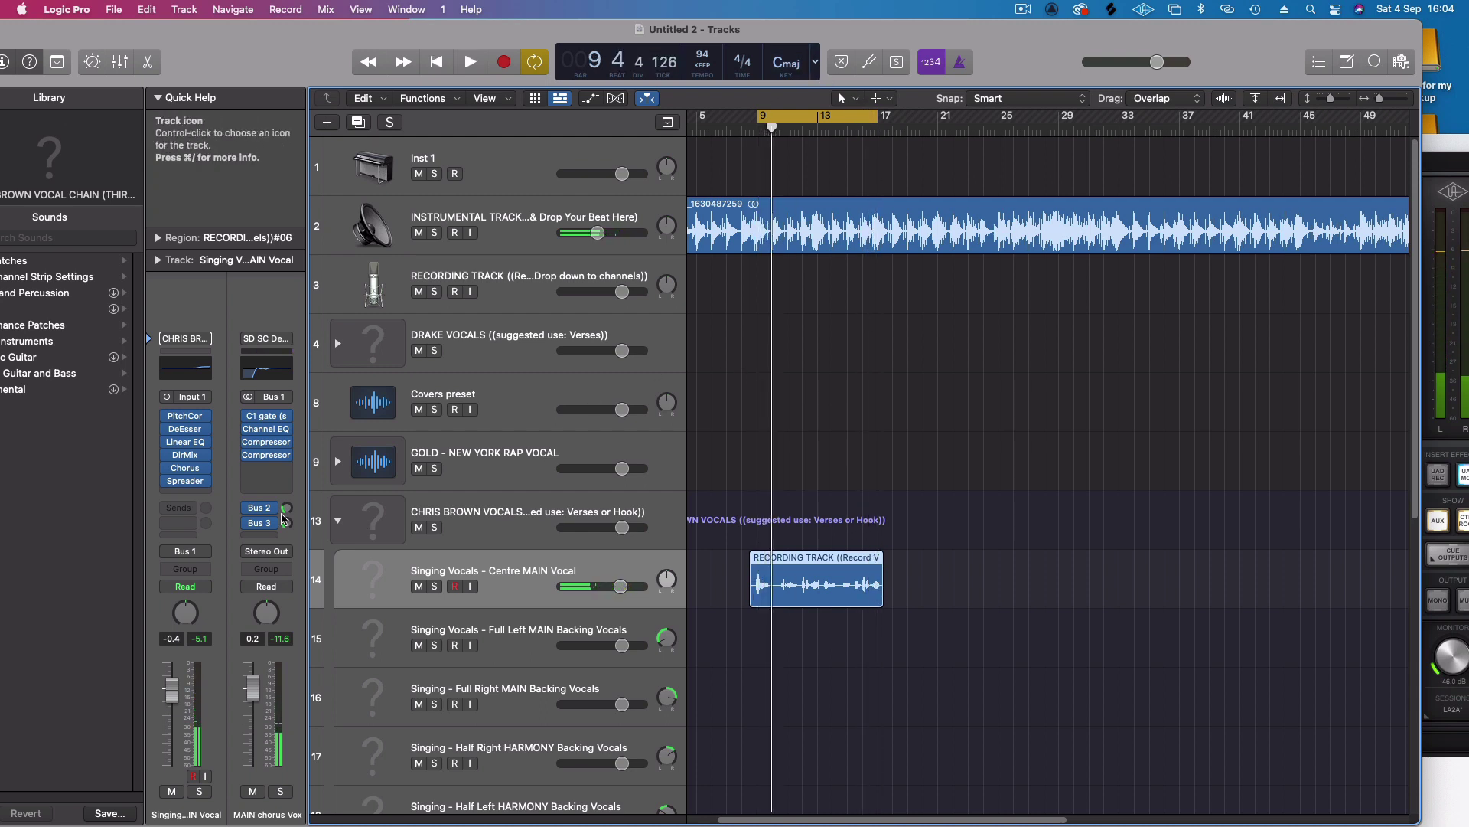
pyautogui.click(257, 470)
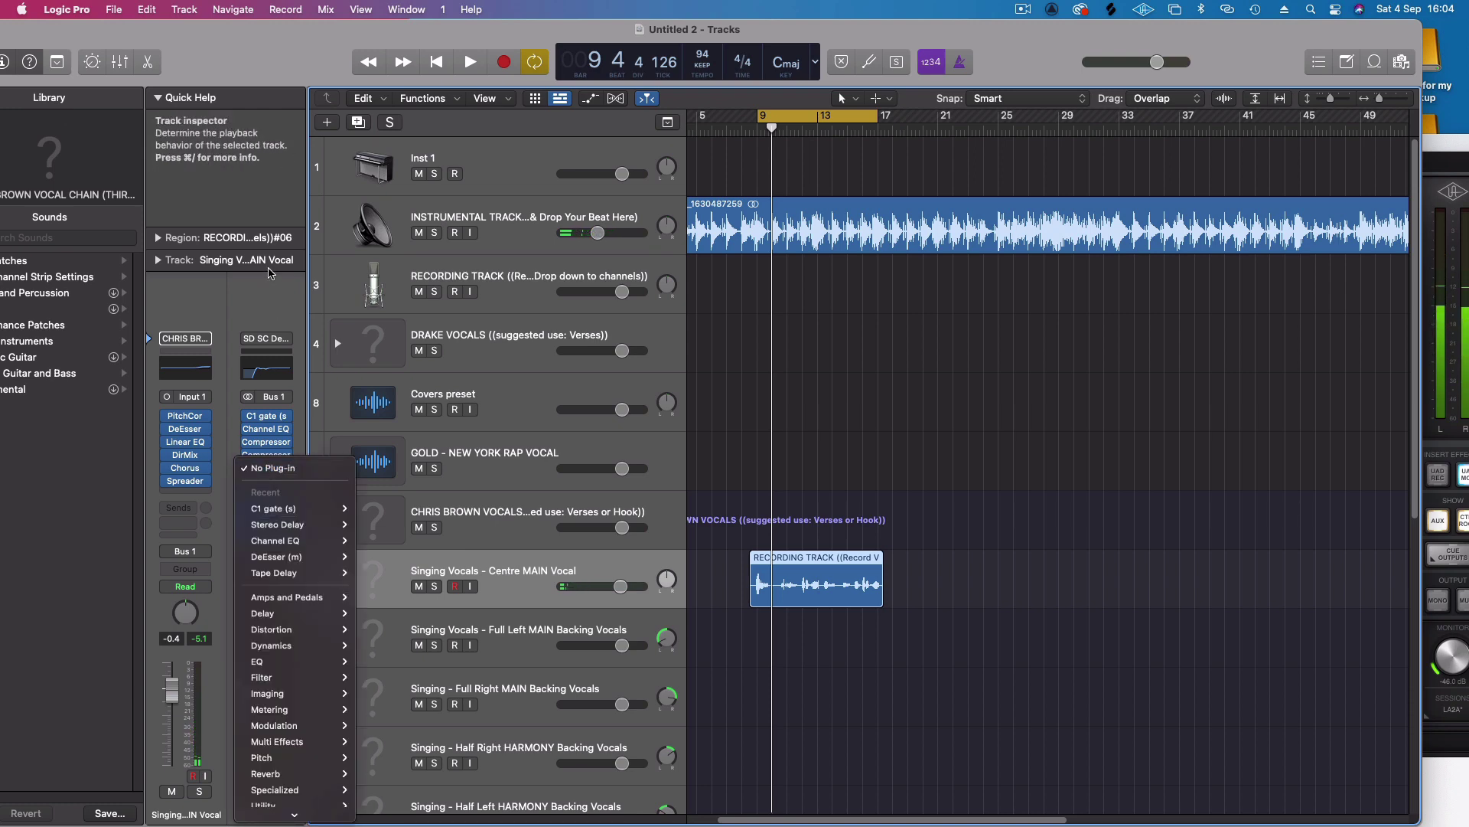
pyautogui.press('Escape')
pyautogui.press('space')
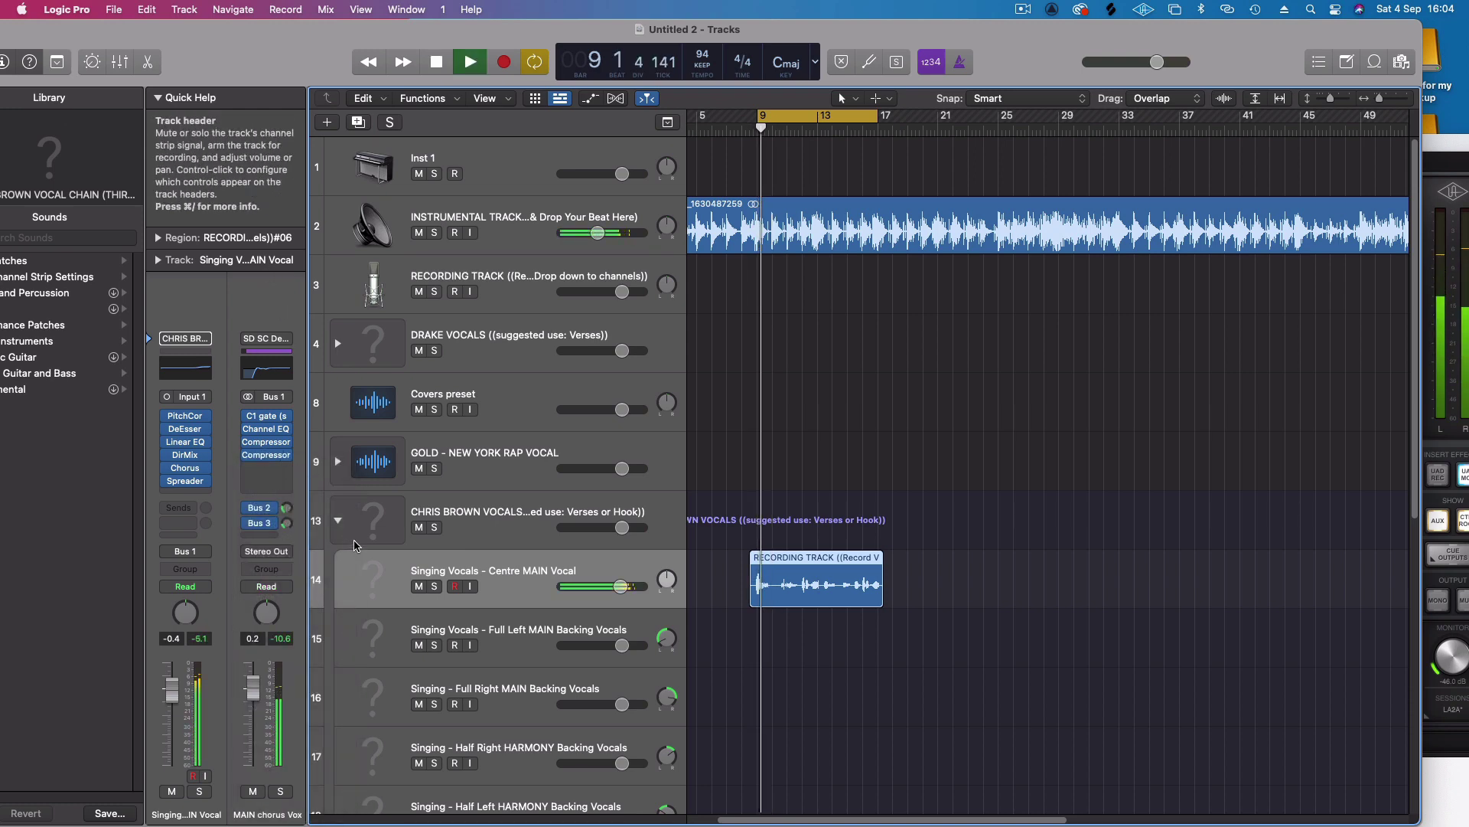
# - While the vocal plays, lower MAIN chorus Vox to -0.1 dB and turn the loop off
pyautogui.scroll(-3, 1316, 117)
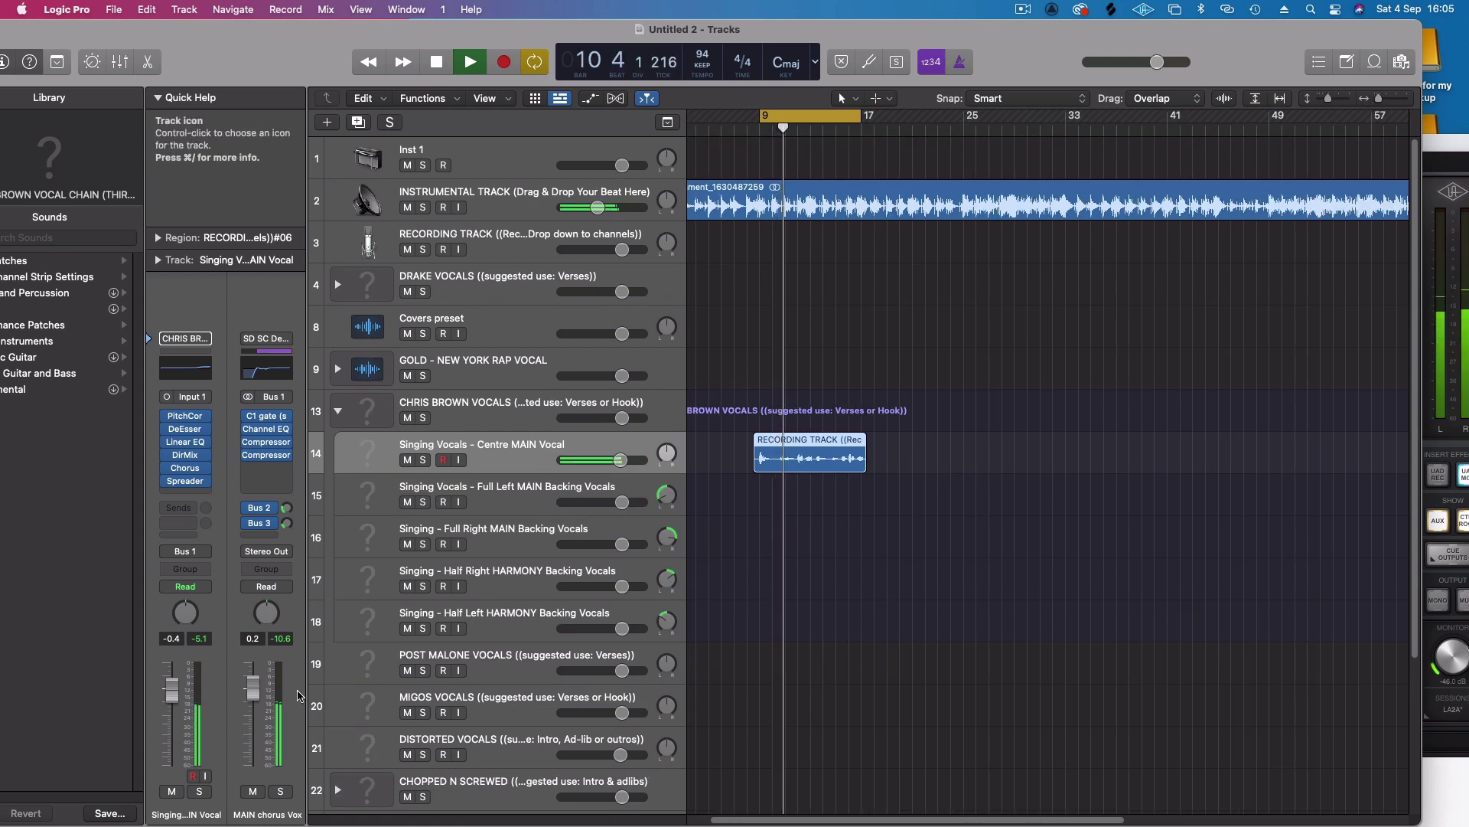
pyautogui.moveTo(260, 704); pyautogui.dragTo(260, 706)
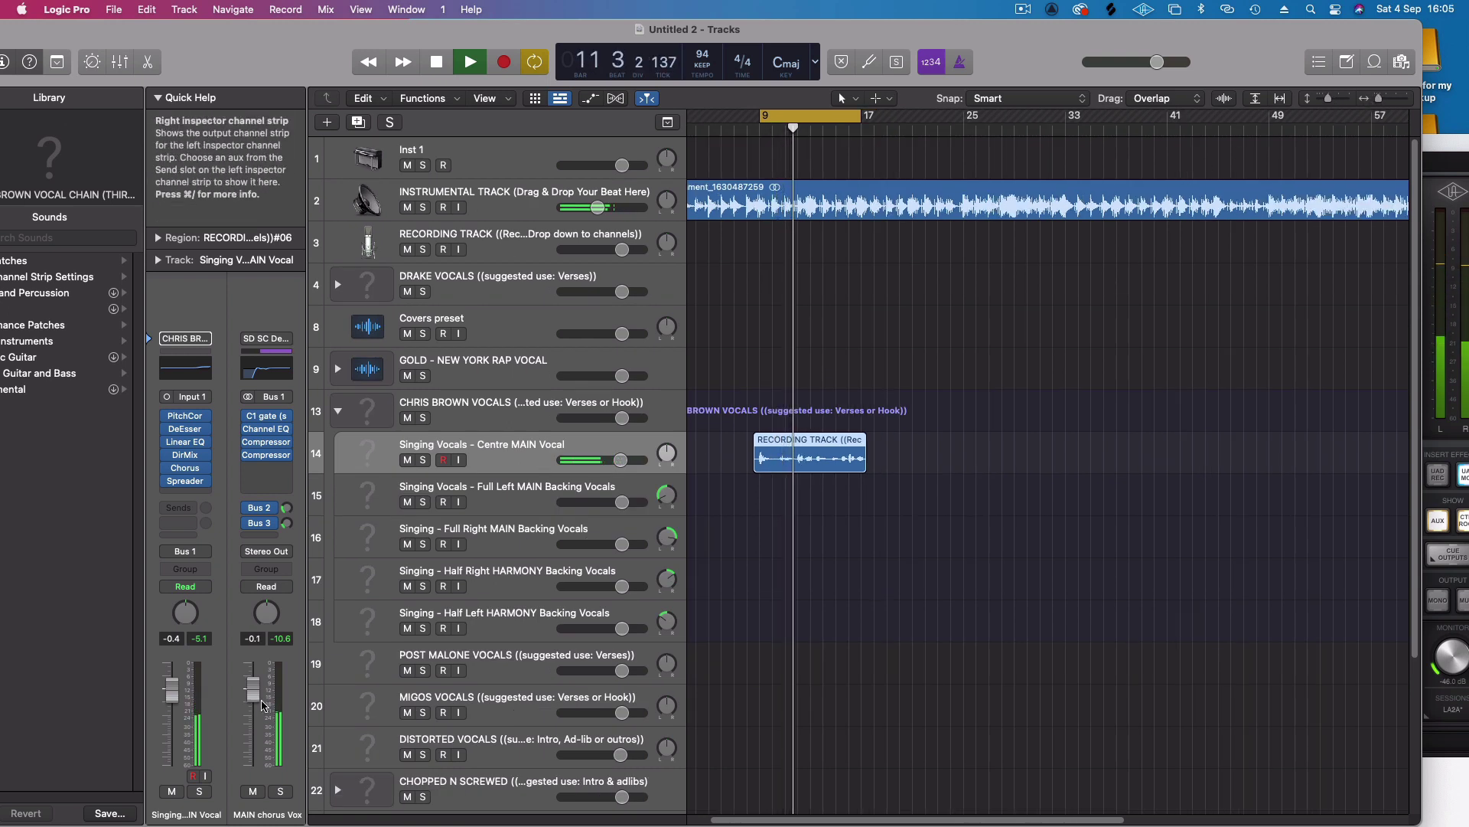
pyautogui.click(792, 112)
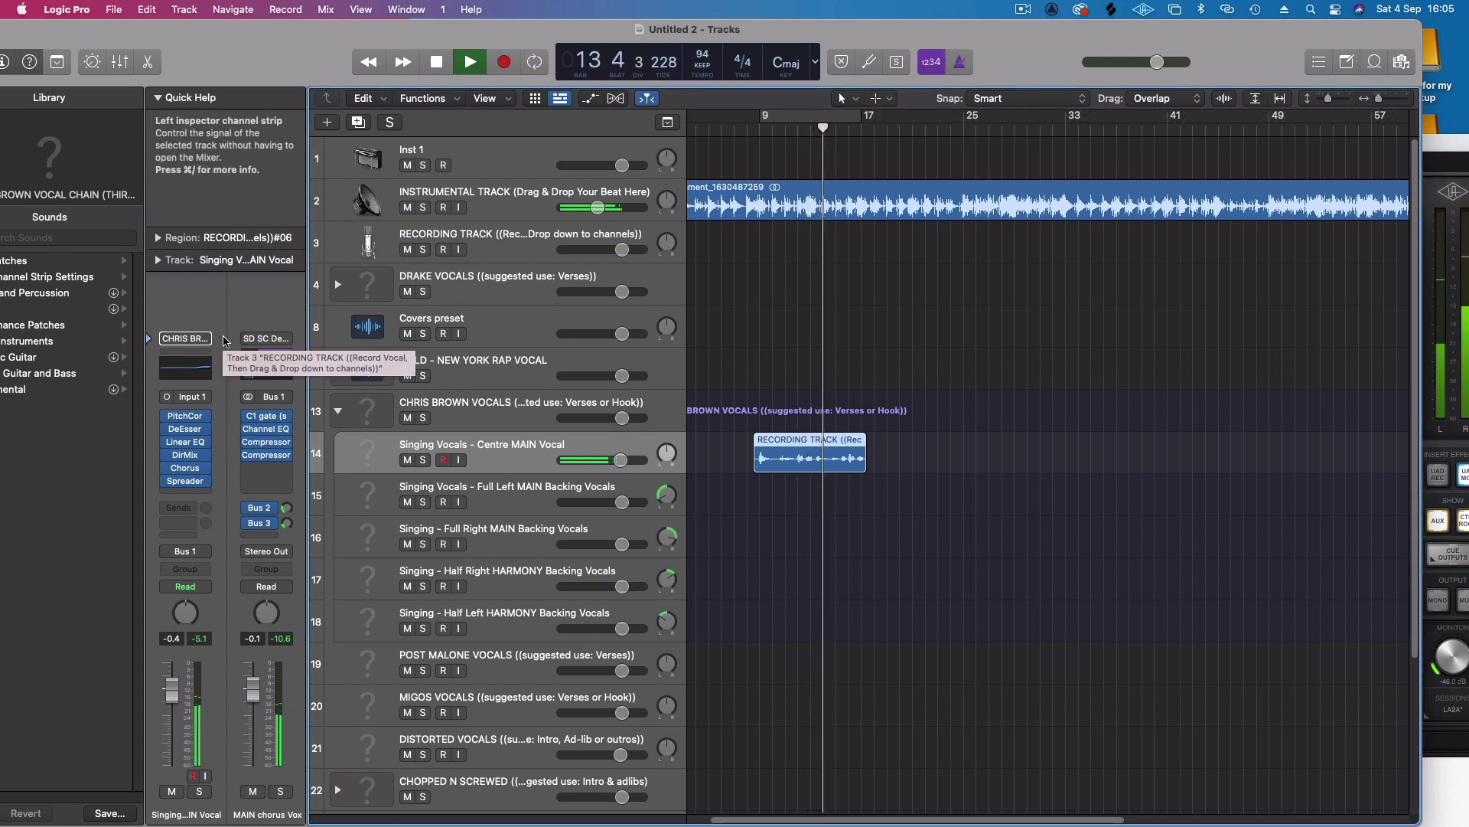
# - Hide the Library beside the tracks and stop playback
pyautogui.moveTo(7, 56); pyautogui.dragTo(47, 59)
pyautogui.click(45, 63)
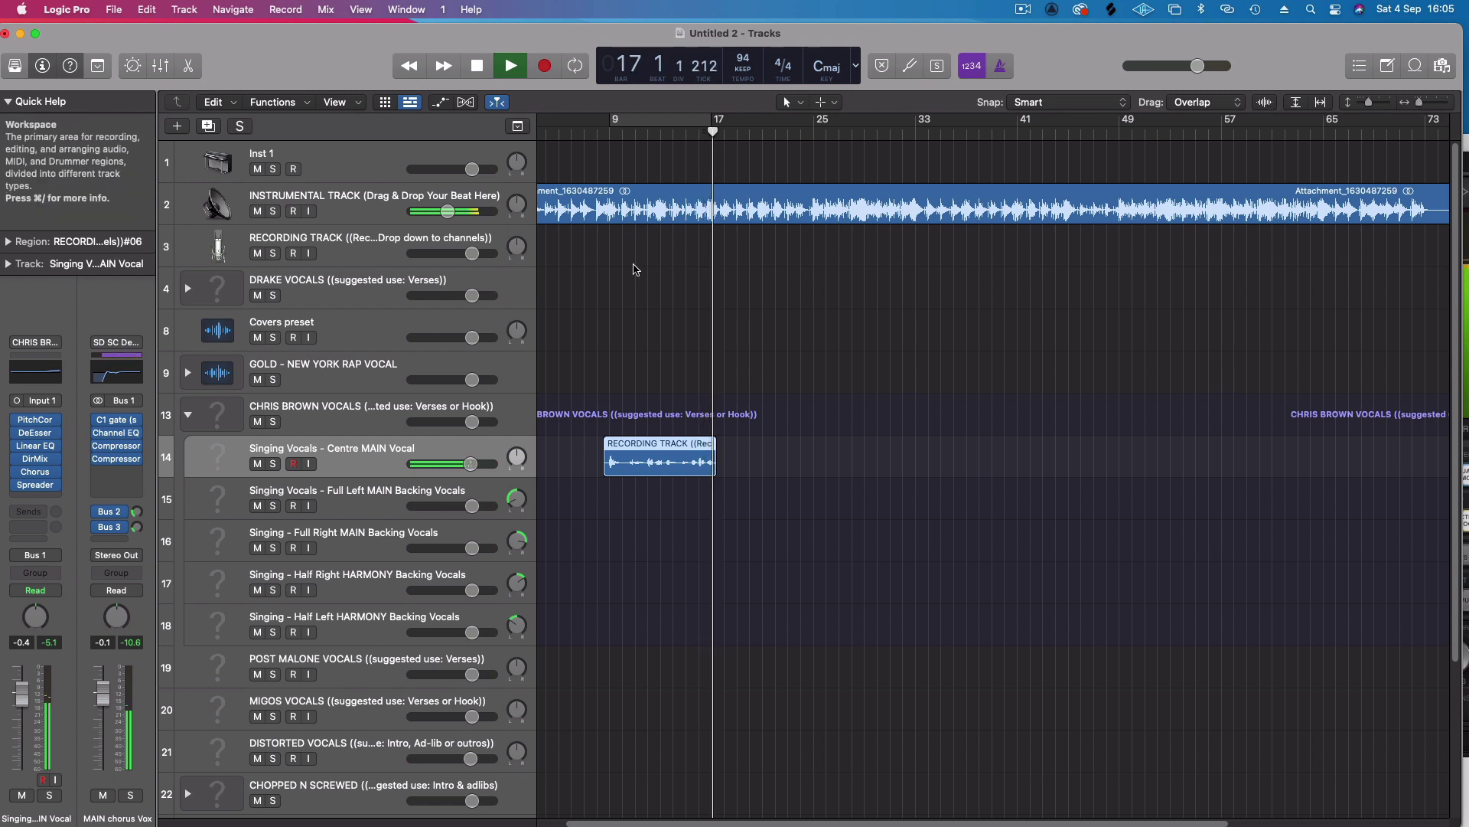
pyautogui.press('space')
# - Turn the loop on, stretch it from bar 8 to about bar 18, and select the RECORDING TRACK
pyautogui.click(669, 111)
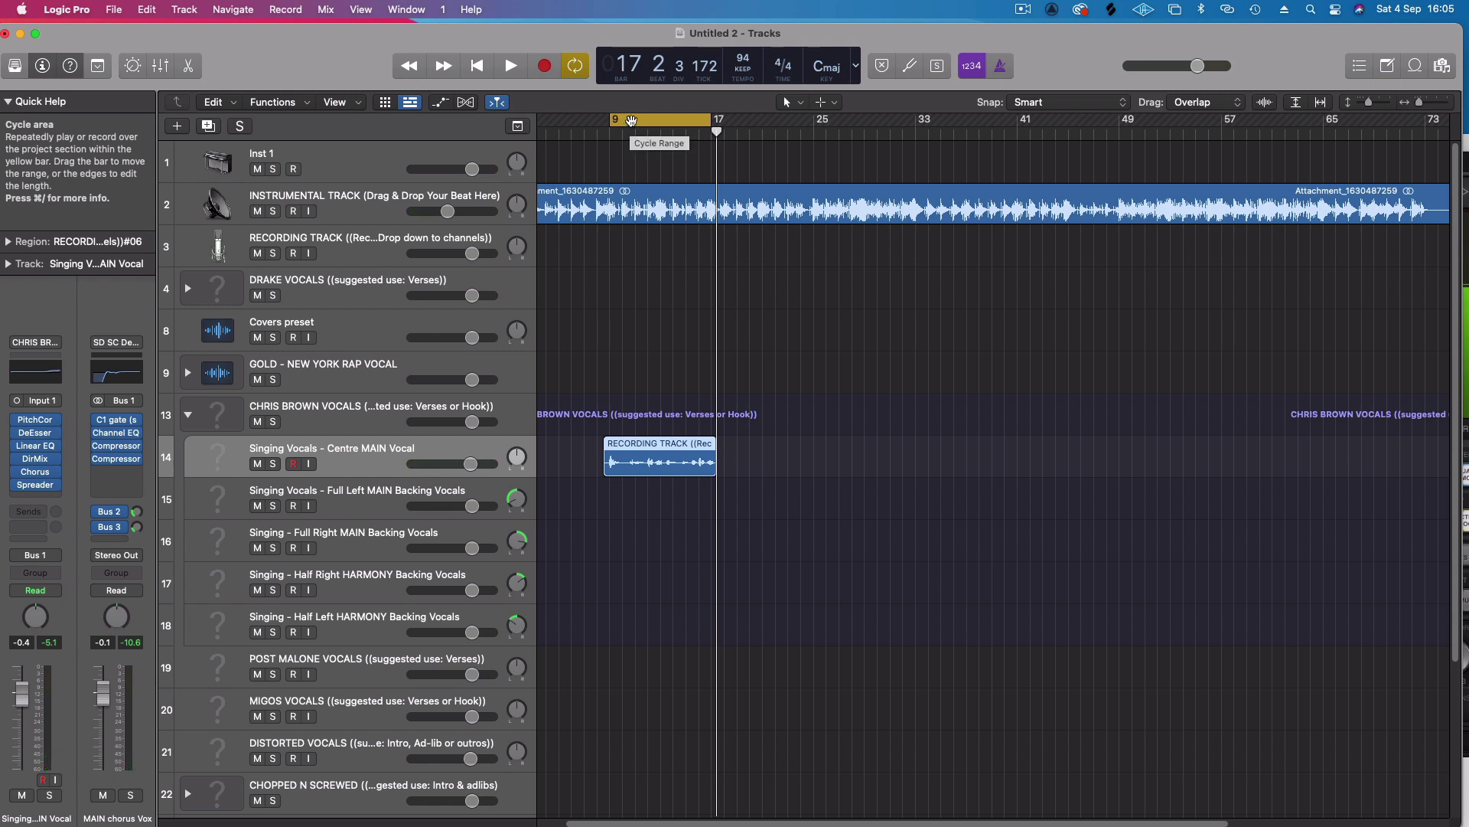
pyautogui.moveTo(610, 119); pyautogui.dragTo(598, 119)
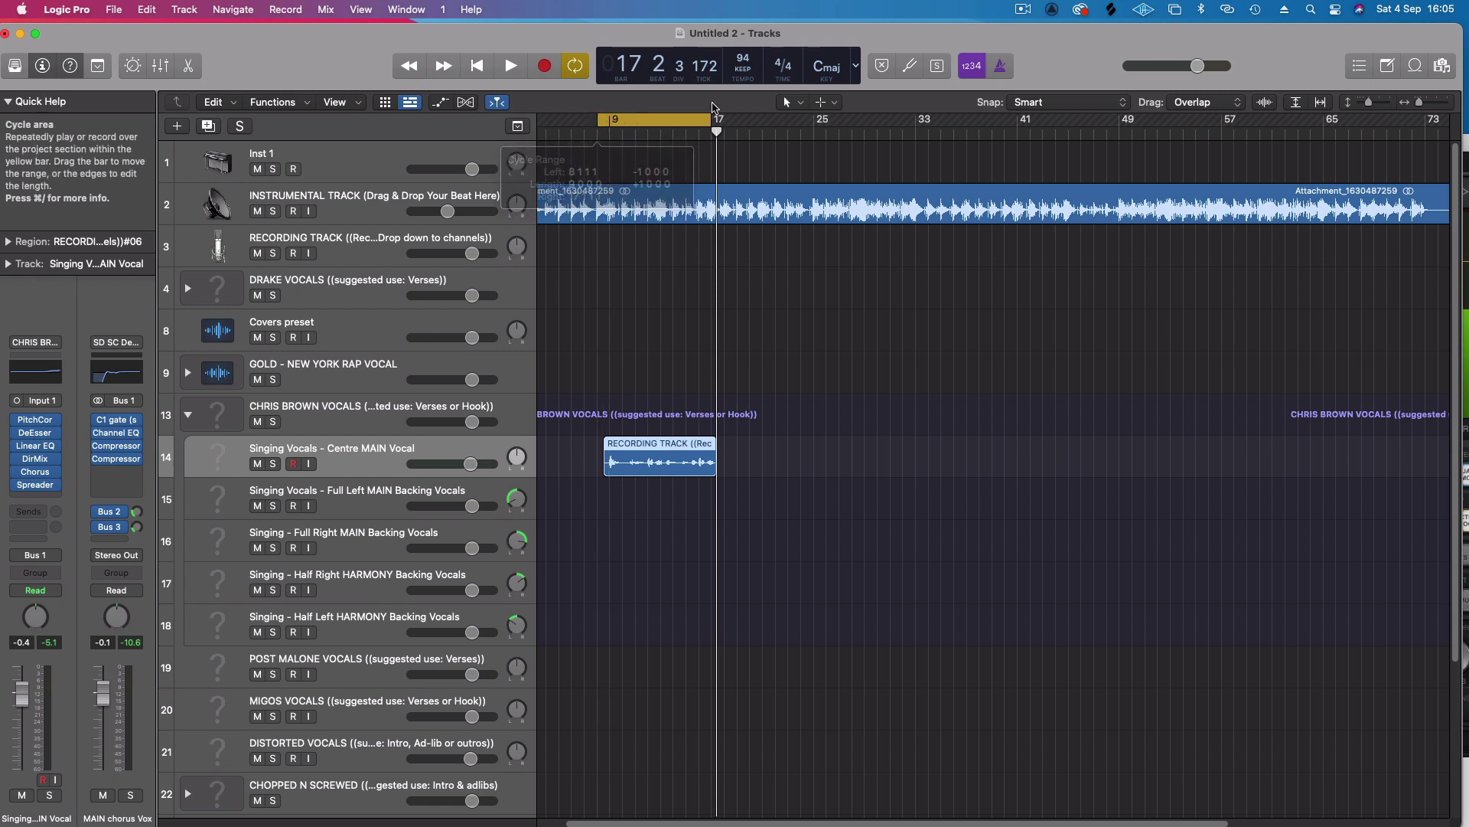
pyautogui.moveTo(717, 121); pyautogui.dragTo(729, 130)
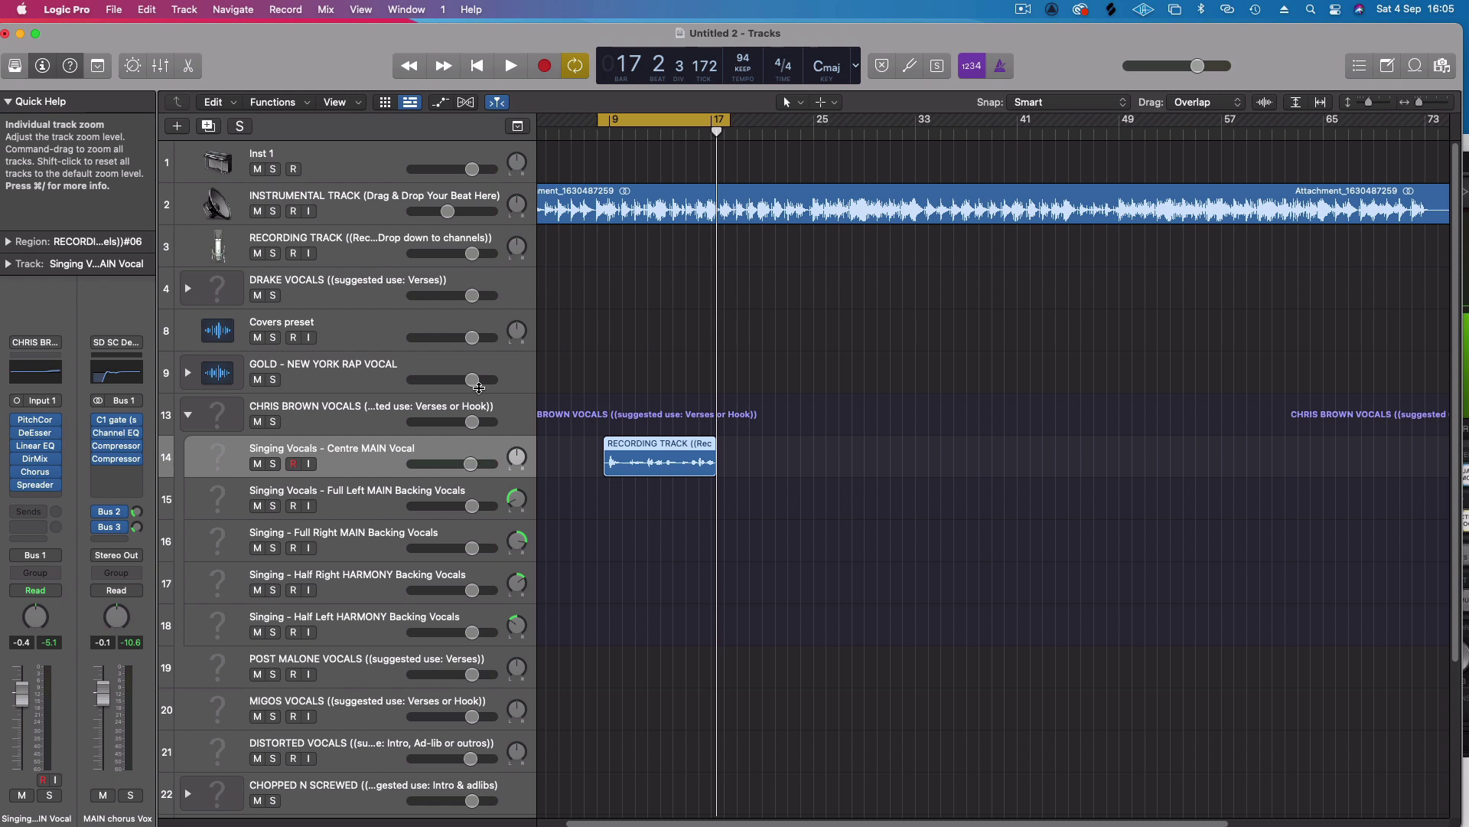
pyautogui.click(329, 257)
pyautogui.moveTo(383, 33)
pyautogui.mouseDown()
pyautogui.moveTo(444, 31)
pyautogui.moveTo(409, 29)
pyautogui.mouseUp()
# - Switch to Chrome to look up the buyer's username on the Fiverr order page, then return to Logic Pro
pyautogui.click(121, 9)
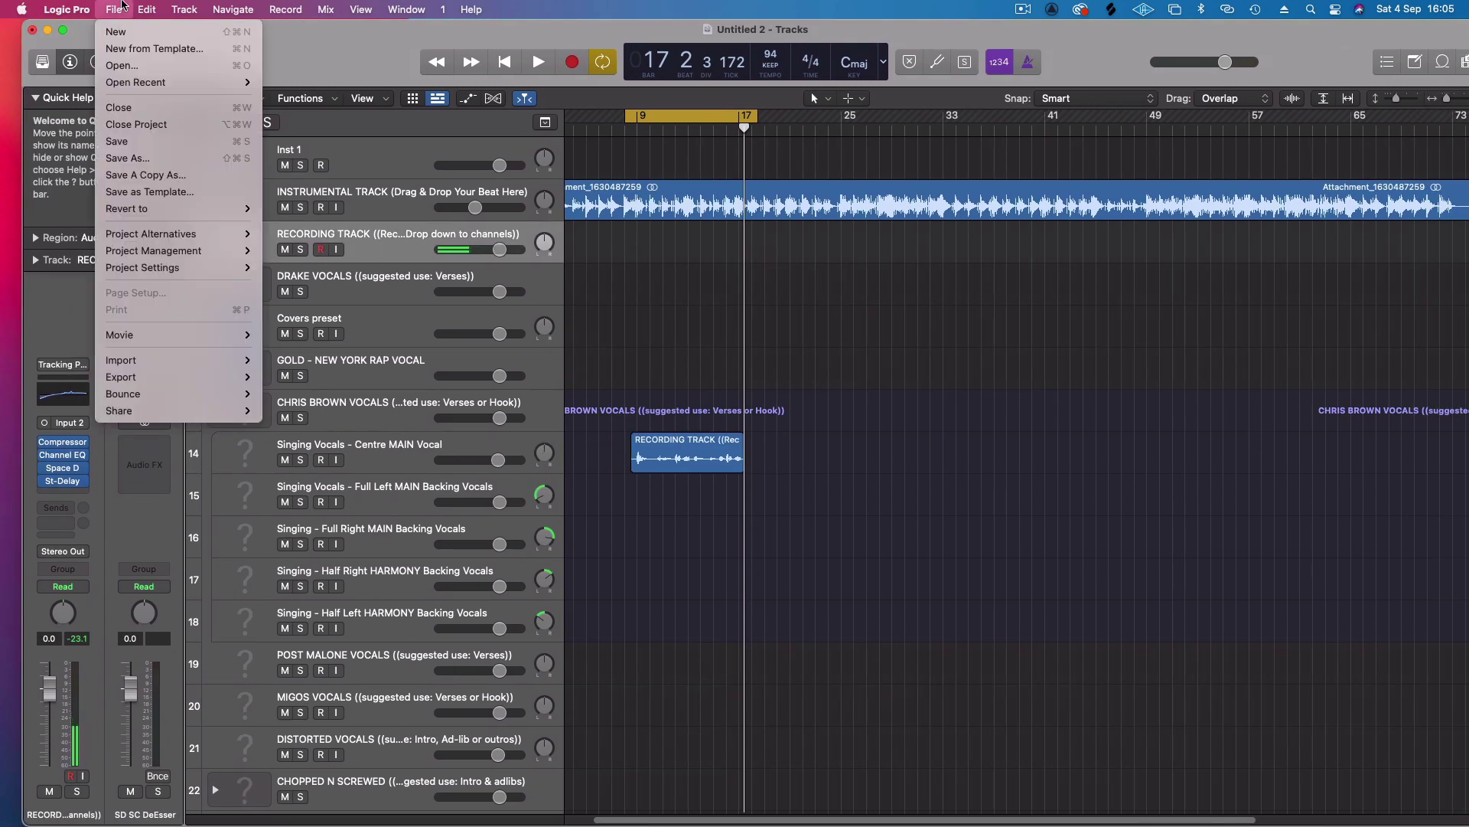
pyautogui.click(322, 33)
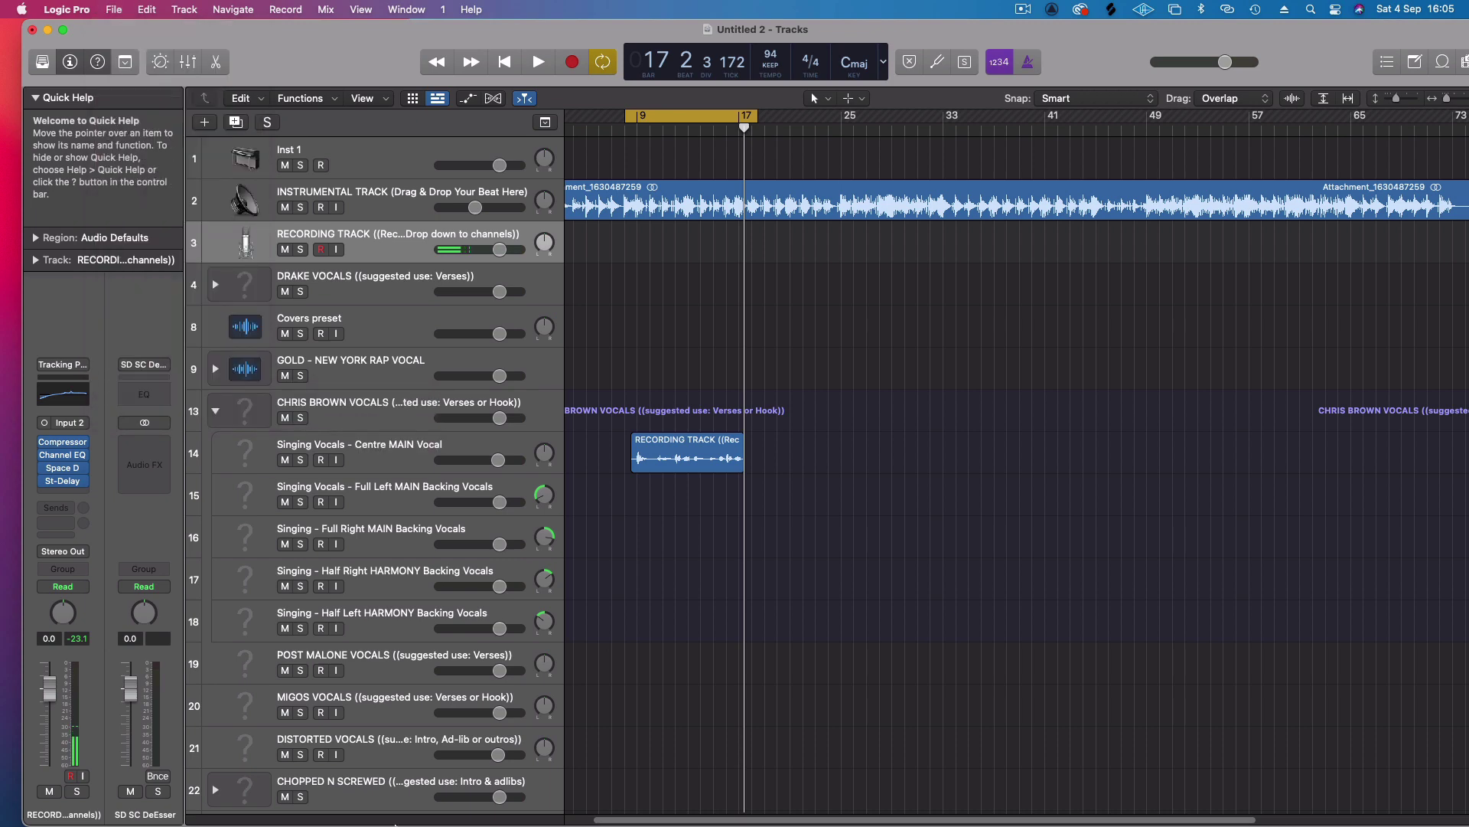
pyautogui.click(446, 798)
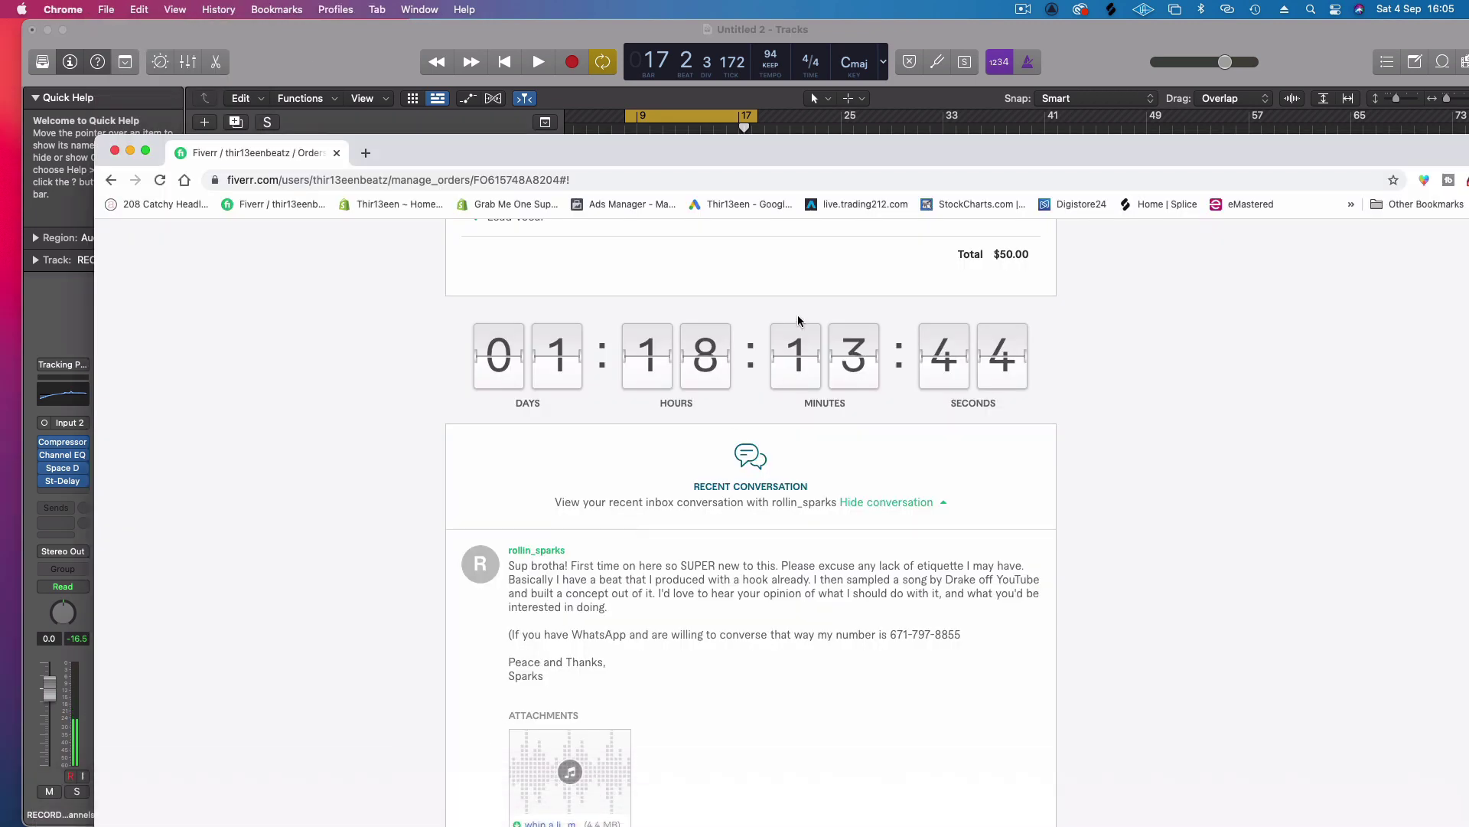
pyautogui.scroll(5, 494, 283)
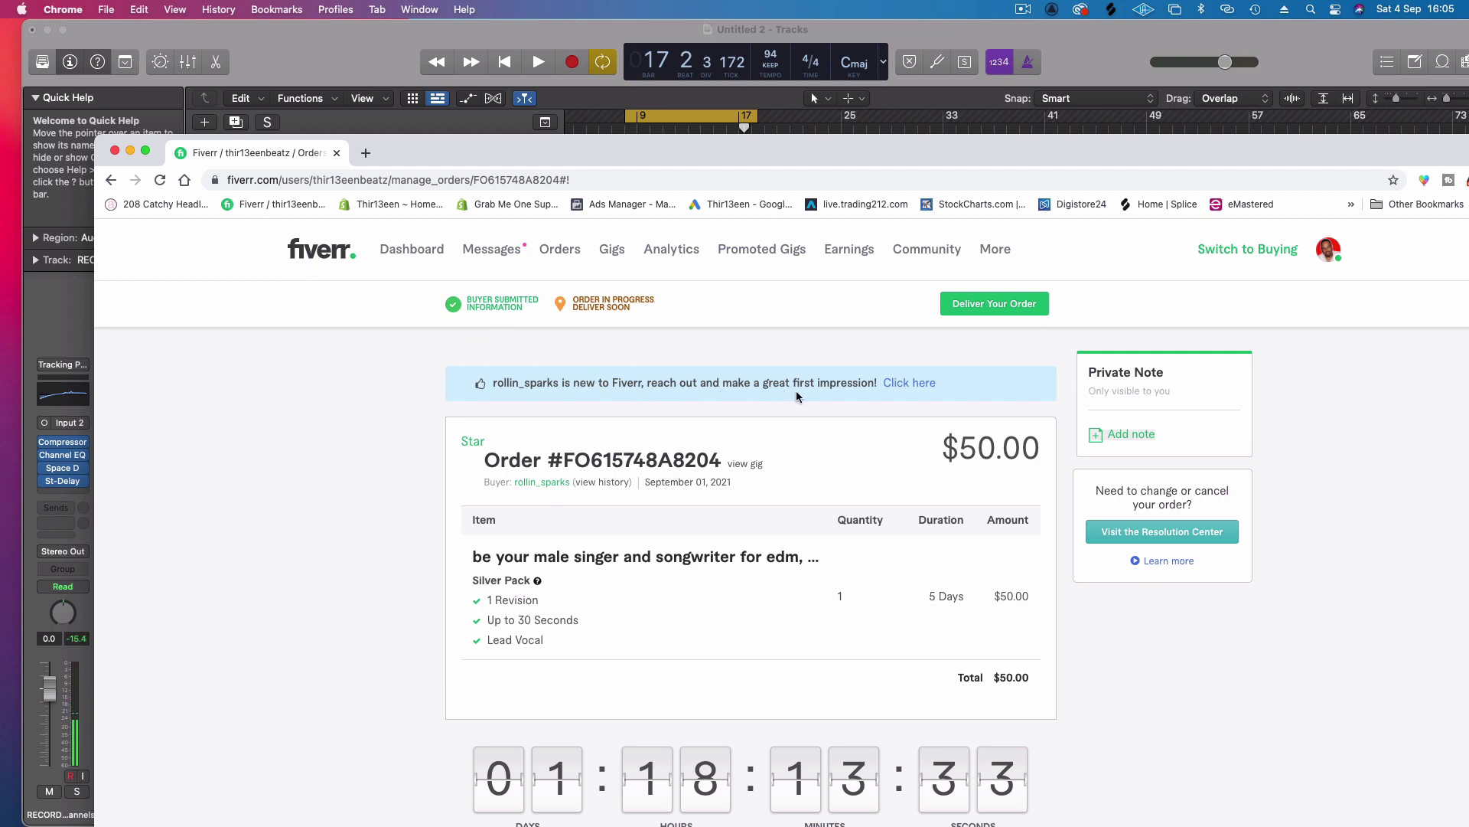
pyautogui.moveTo(572, 480); pyautogui.dragTo(514, 479)
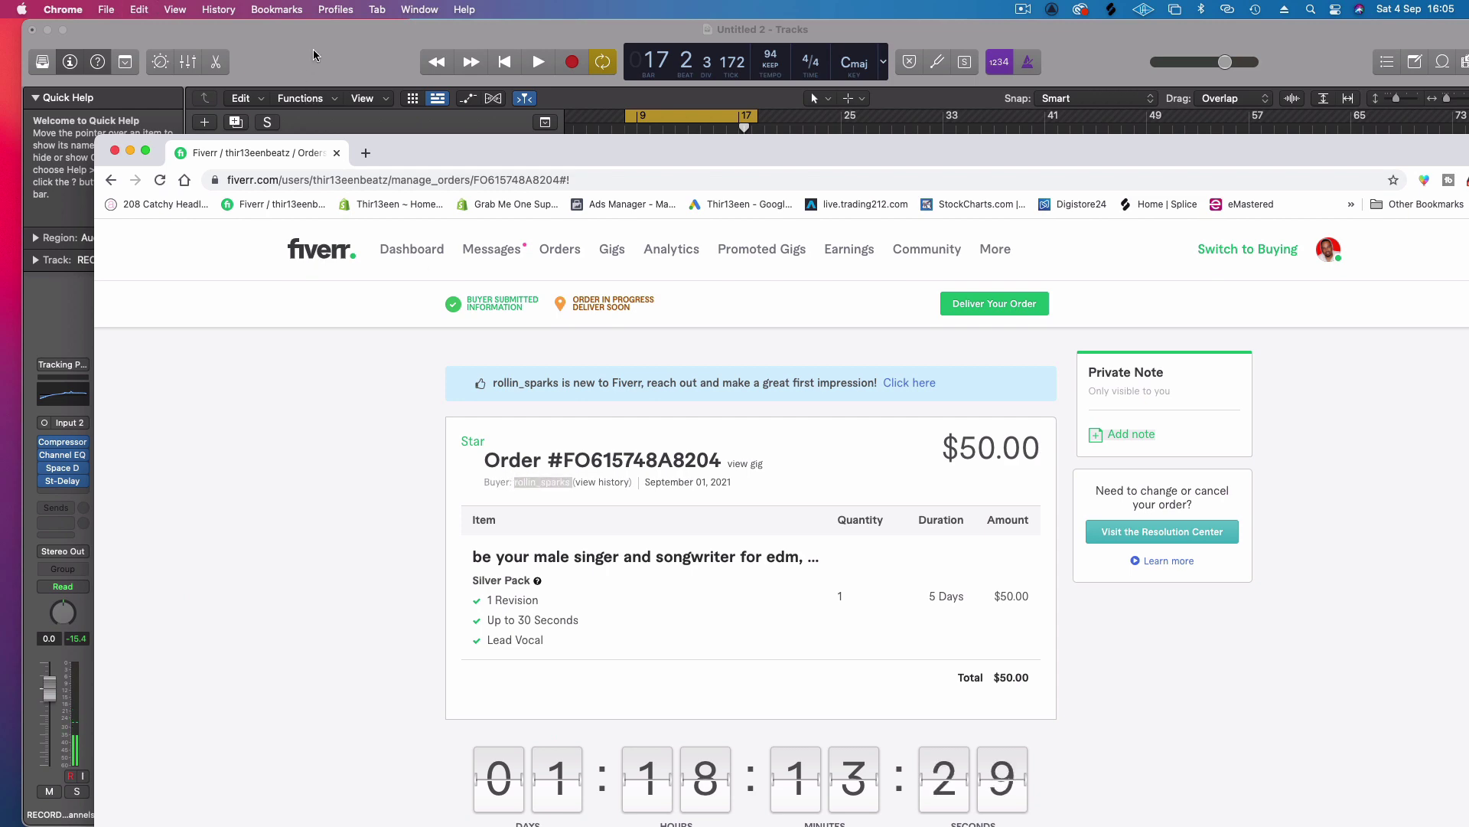
pyautogui.press('super+Tab')
# - Start saving the project and choose the July 2021 - Oct 2021 folder under Gigs, Fiverr.com, Vocals as the location
pyautogui.click(114, 9)
pyautogui.click(176, 143)
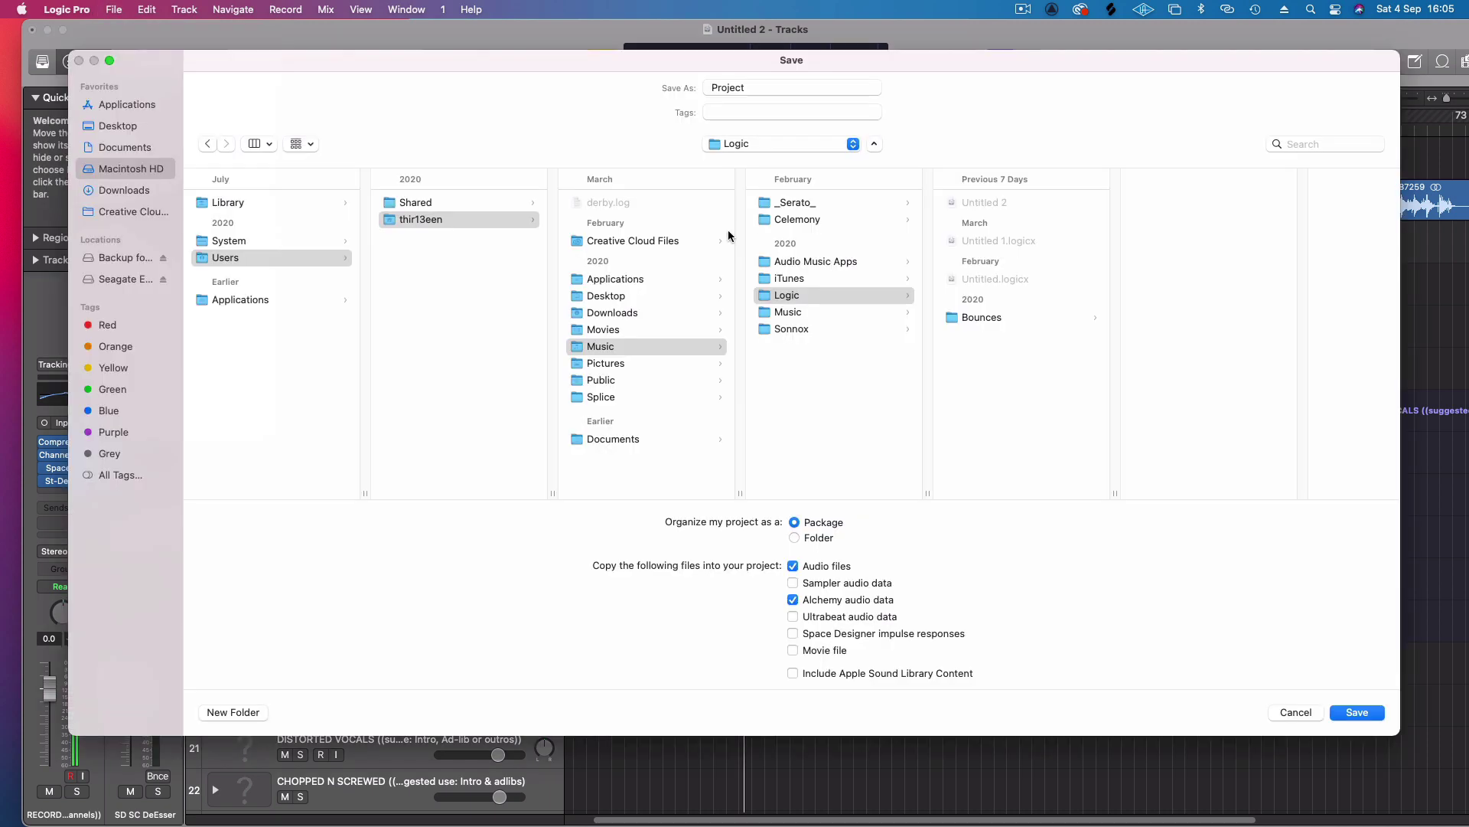
pyautogui.click(825, 146)
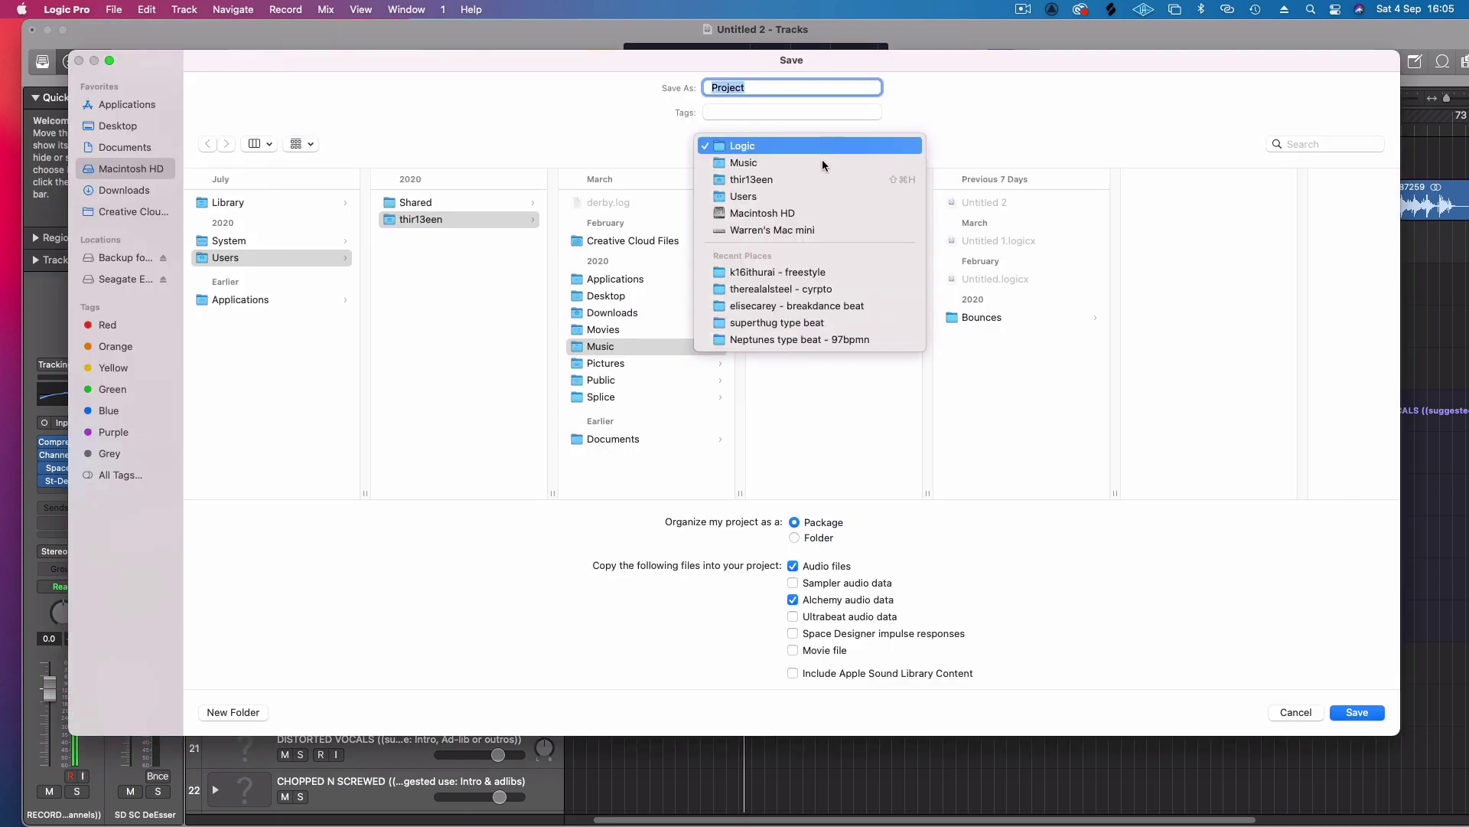
pyautogui.click(802, 272)
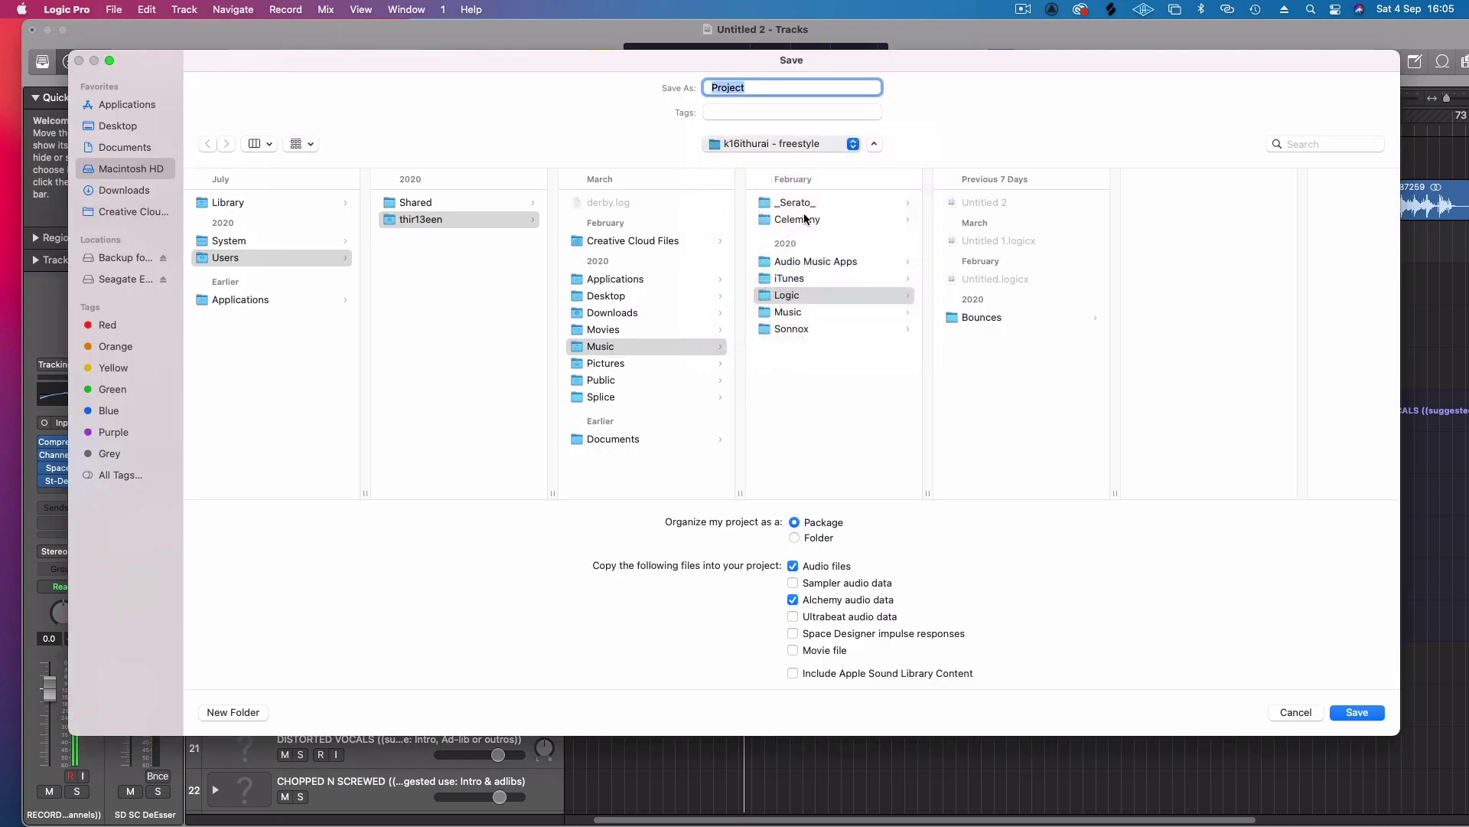
pyautogui.click(802, 144)
pyautogui.click(853, 164)
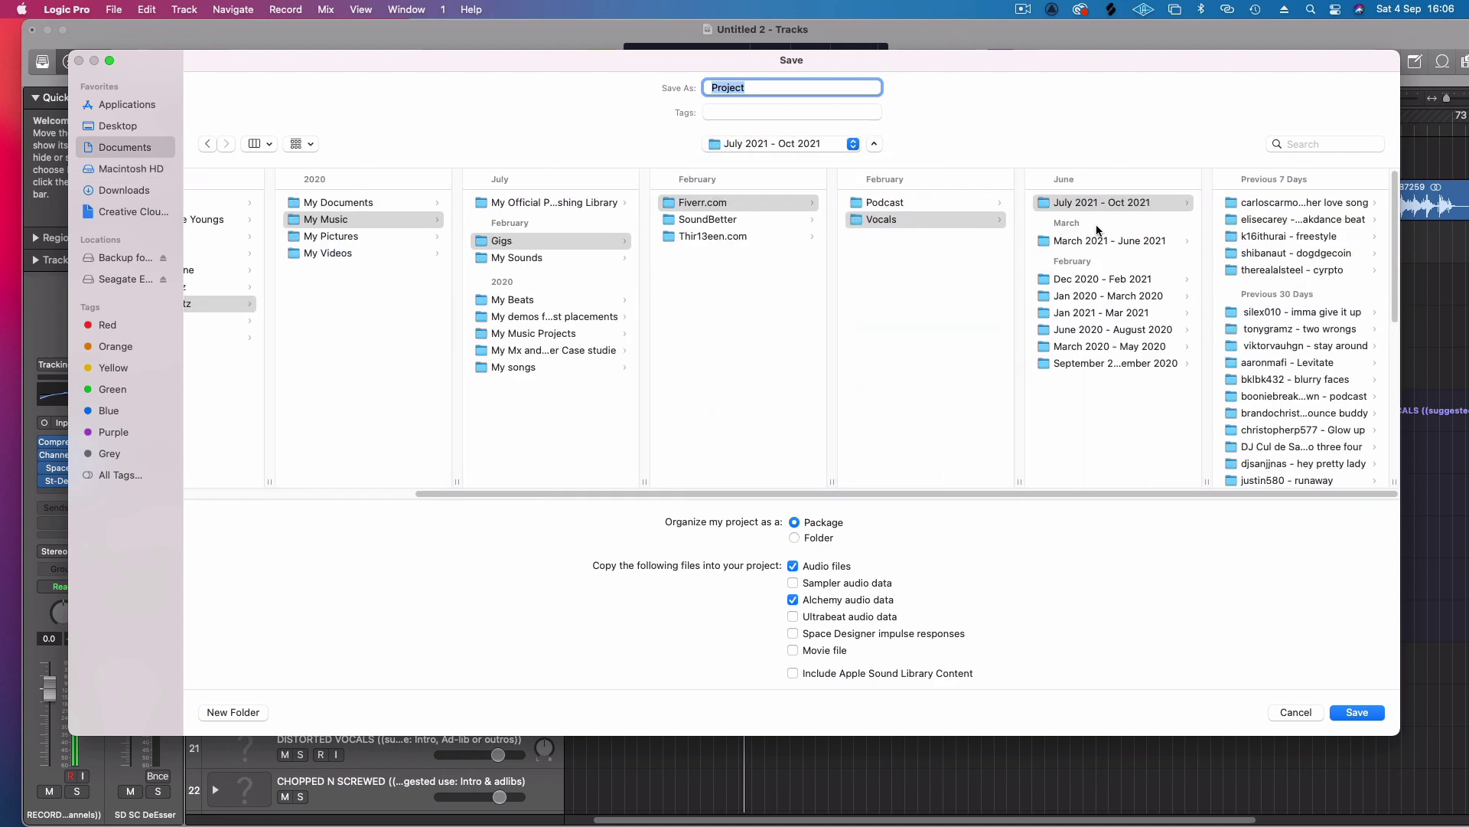
pyautogui.click(1120, 202)
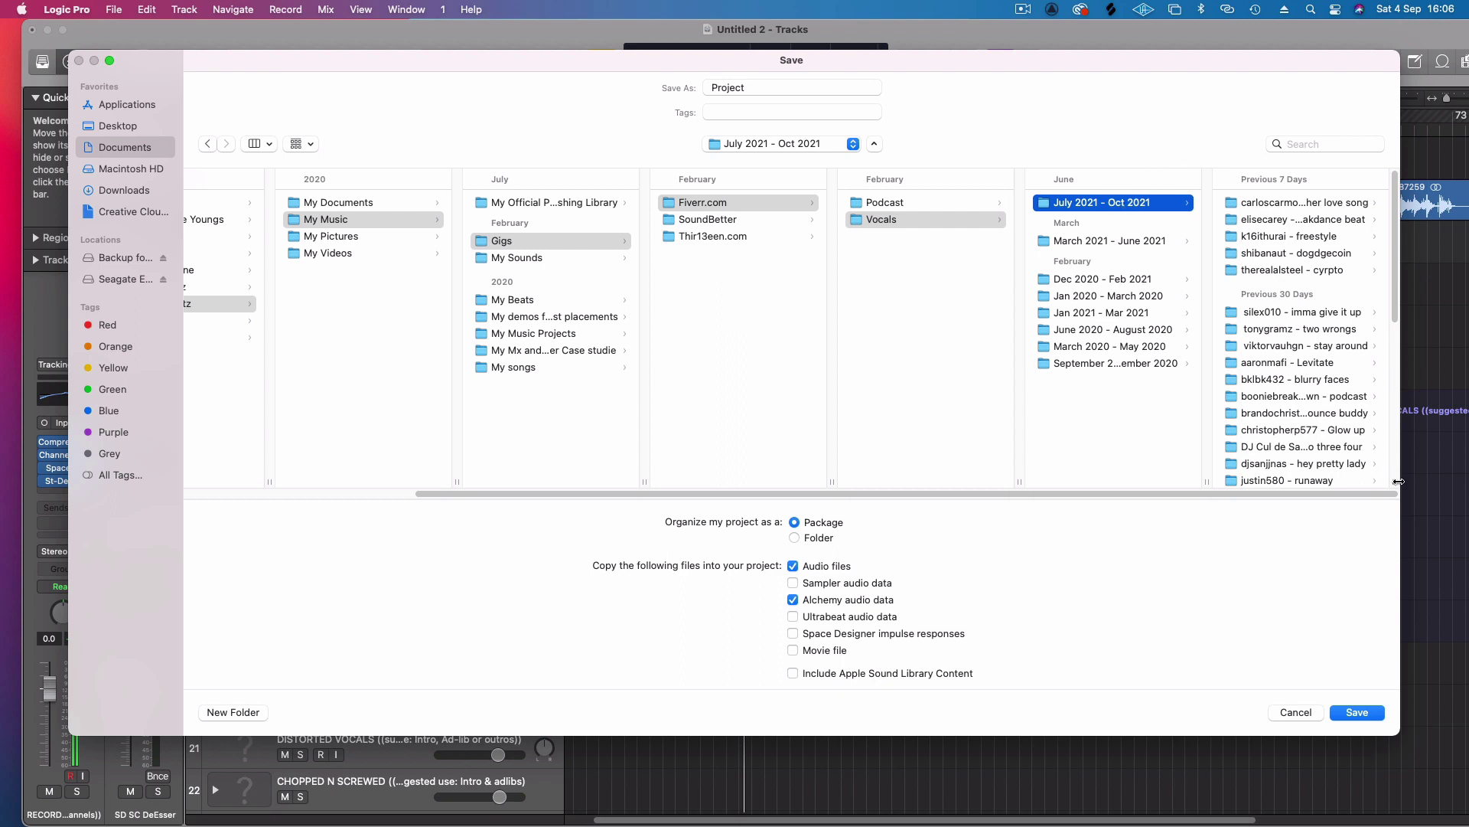
pyautogui.moveTo(1211, 70); pyautogui.dragTo(1170, 55)
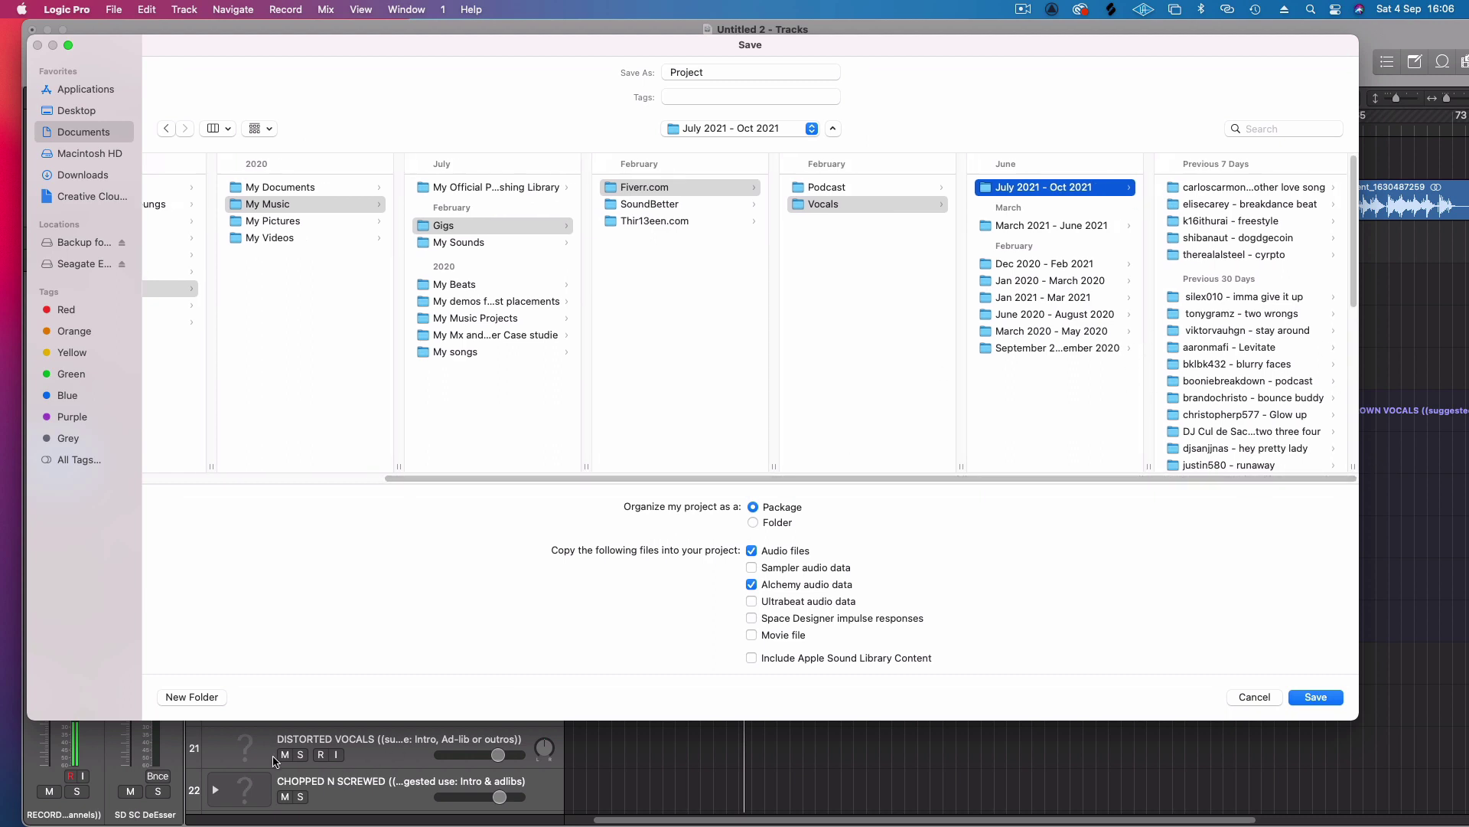
# - Create a folder named with the buyer's username and "- I need you", and save the project in it as Project
pyautogui.click(172, 698)
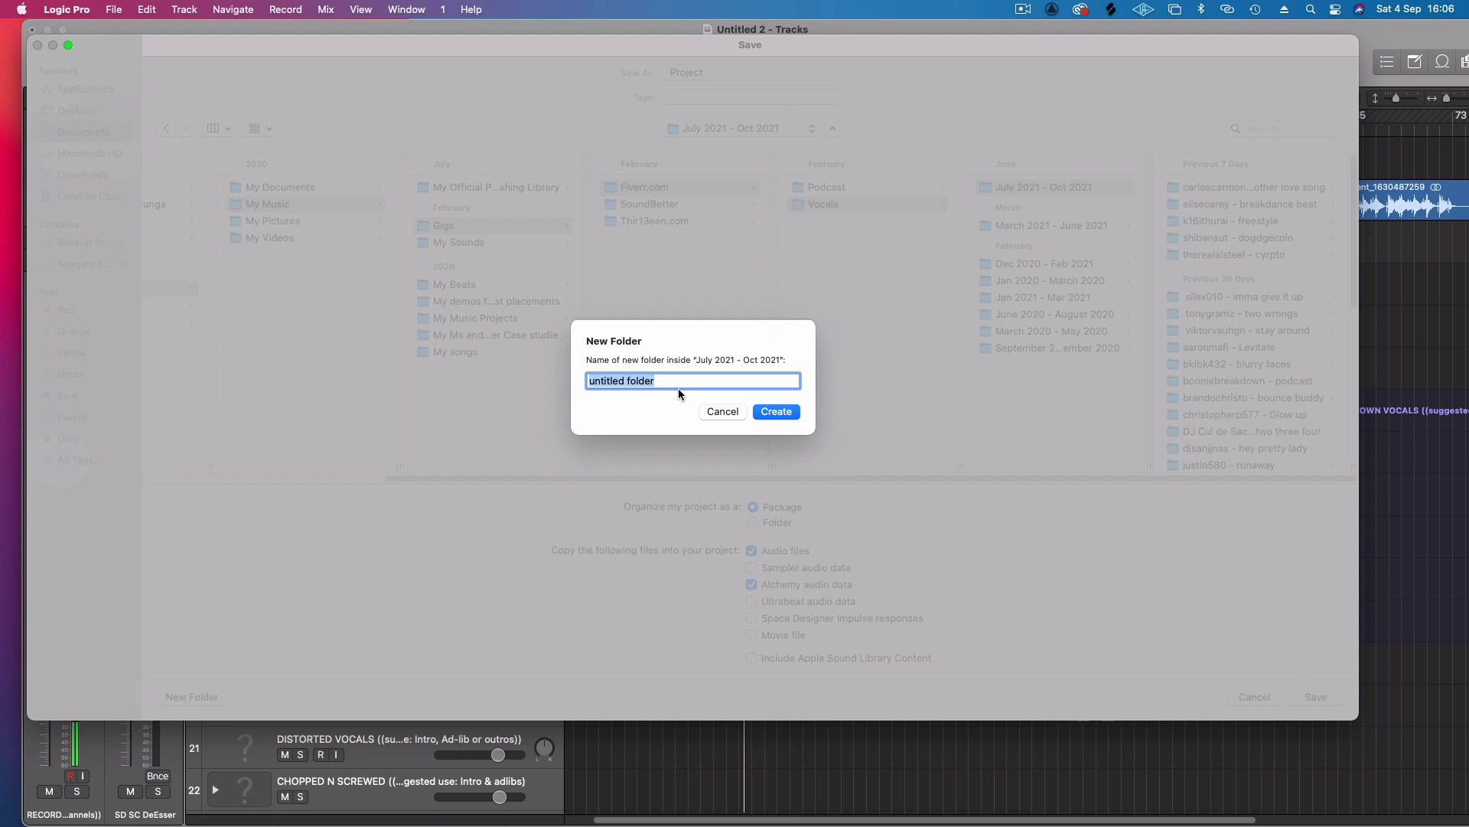
pyautogui.write('rollin_sparks')
pyautogui.write('need you')
pyautogui.press('Return')
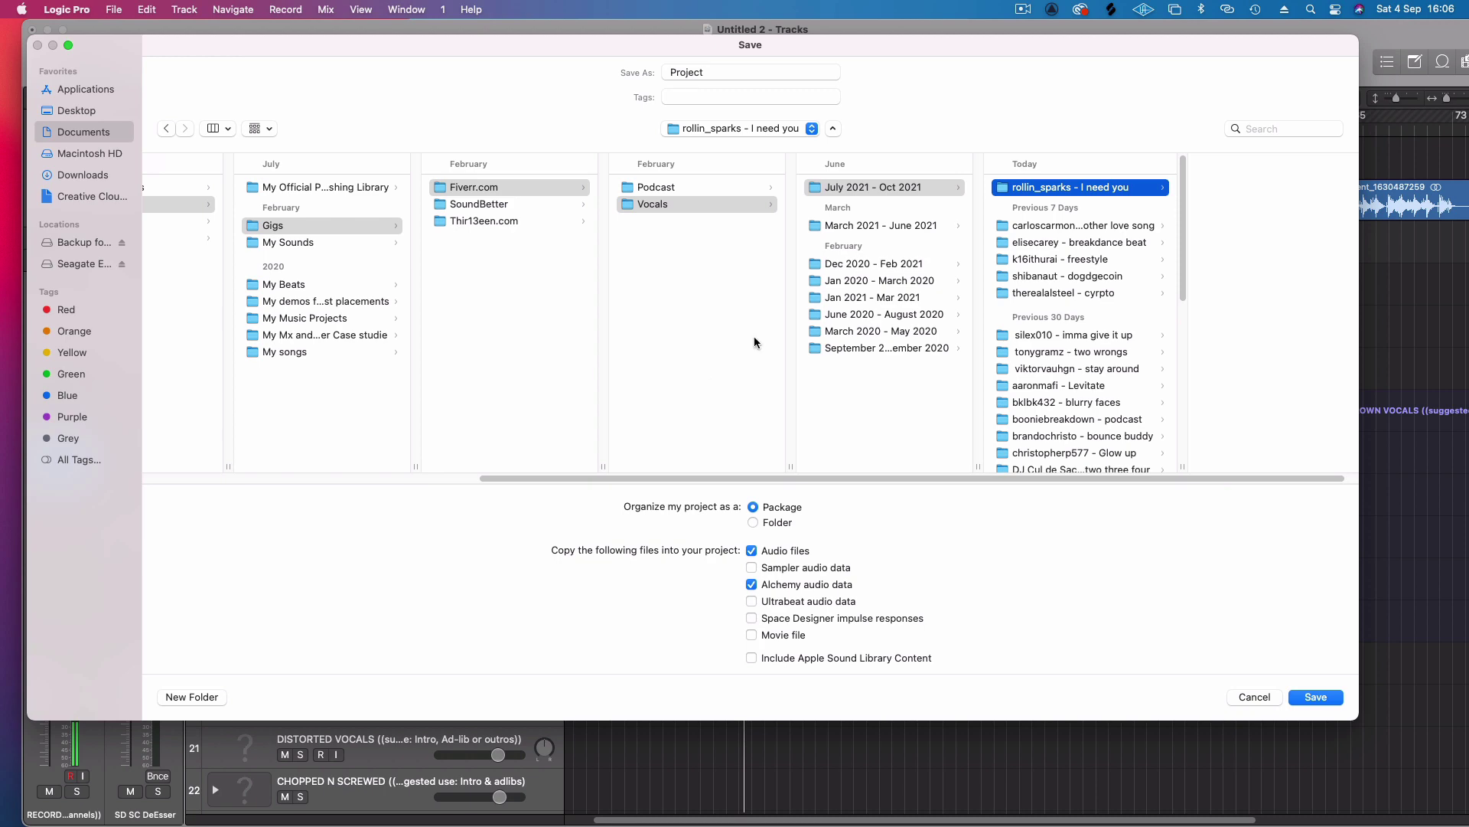
pyautogui.click(719, 70)
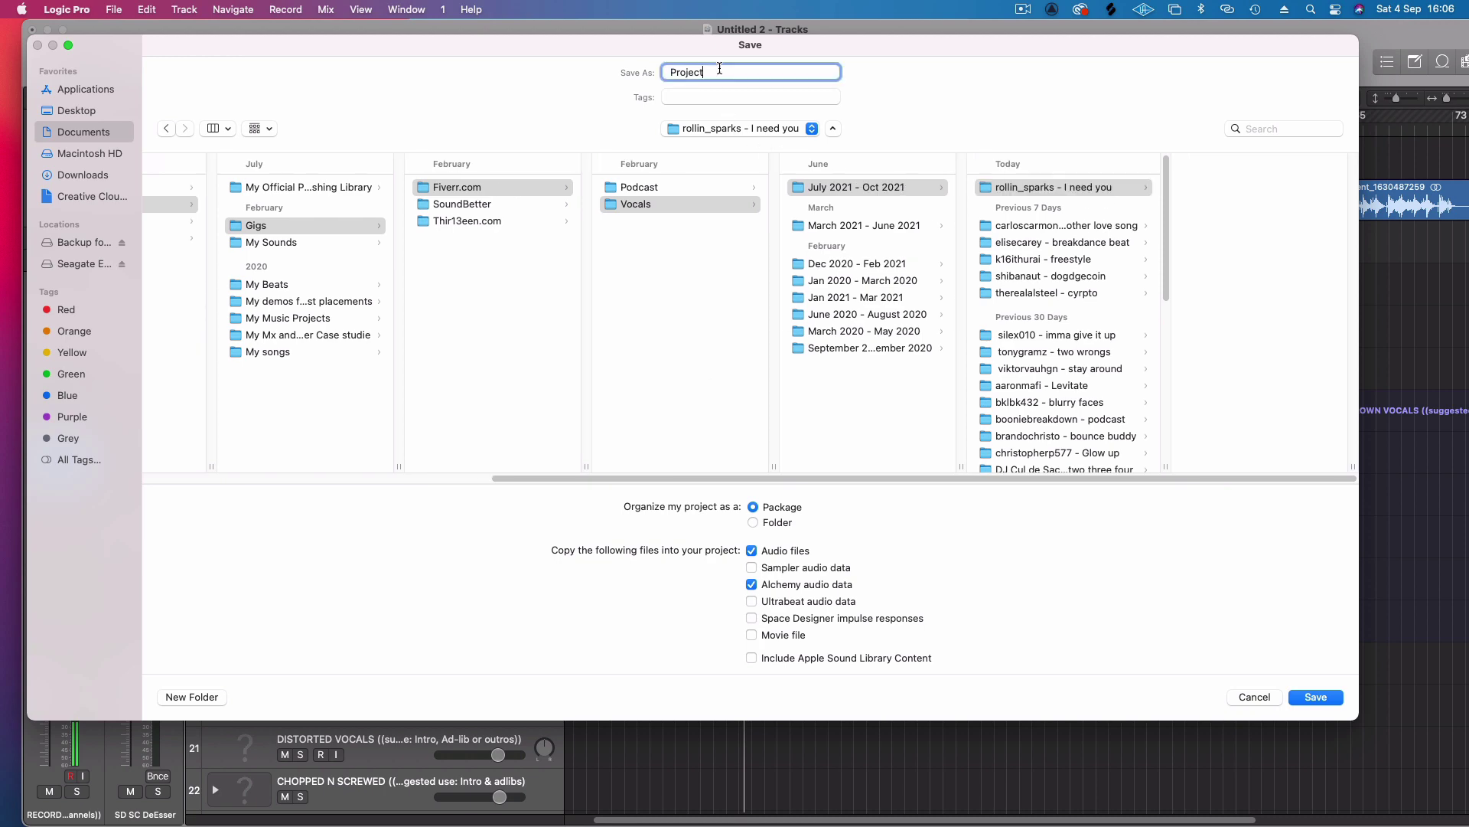
pyautogui.press('Return')
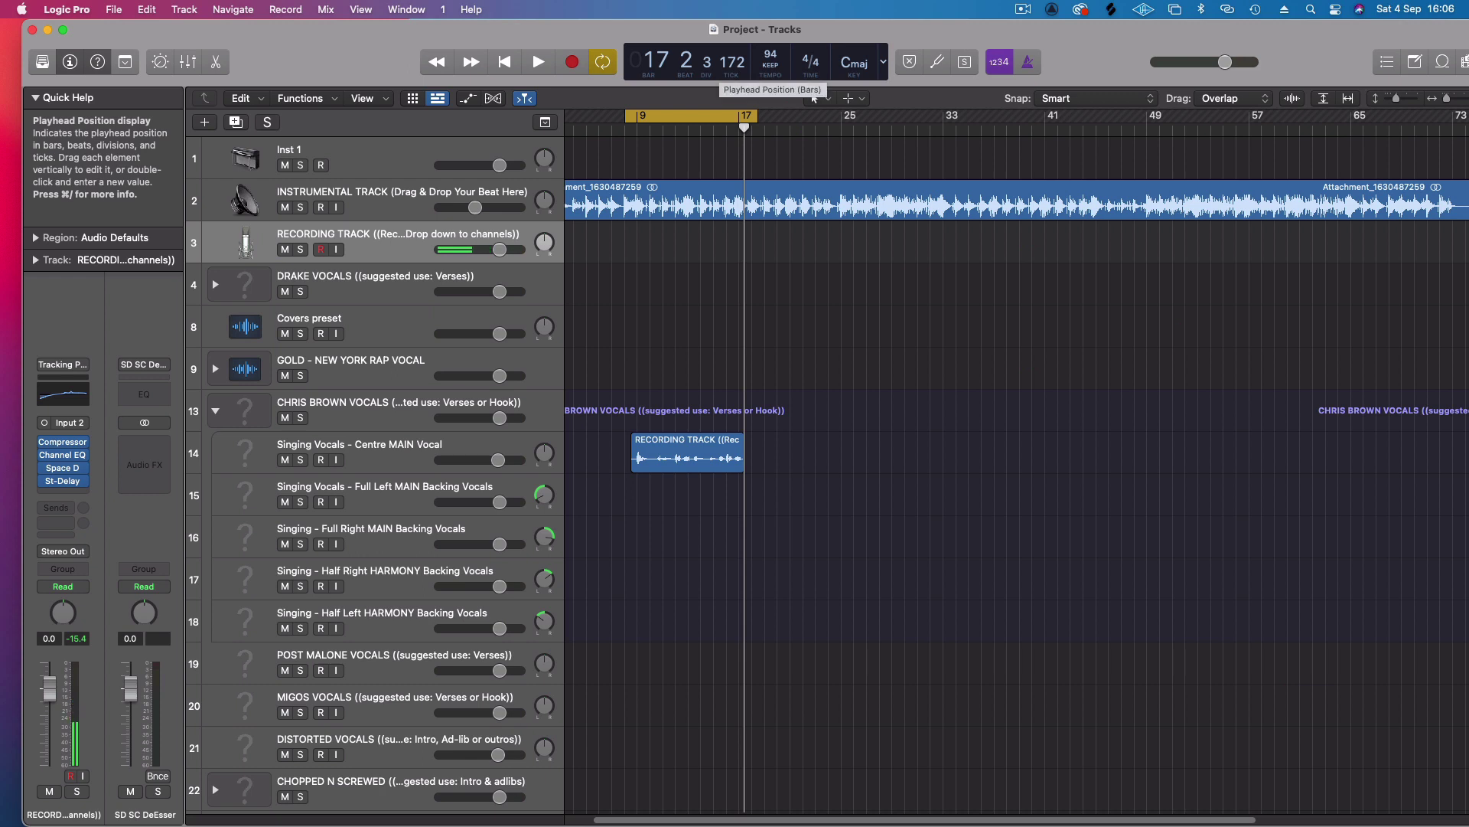
pyautogui.click(113, 9)
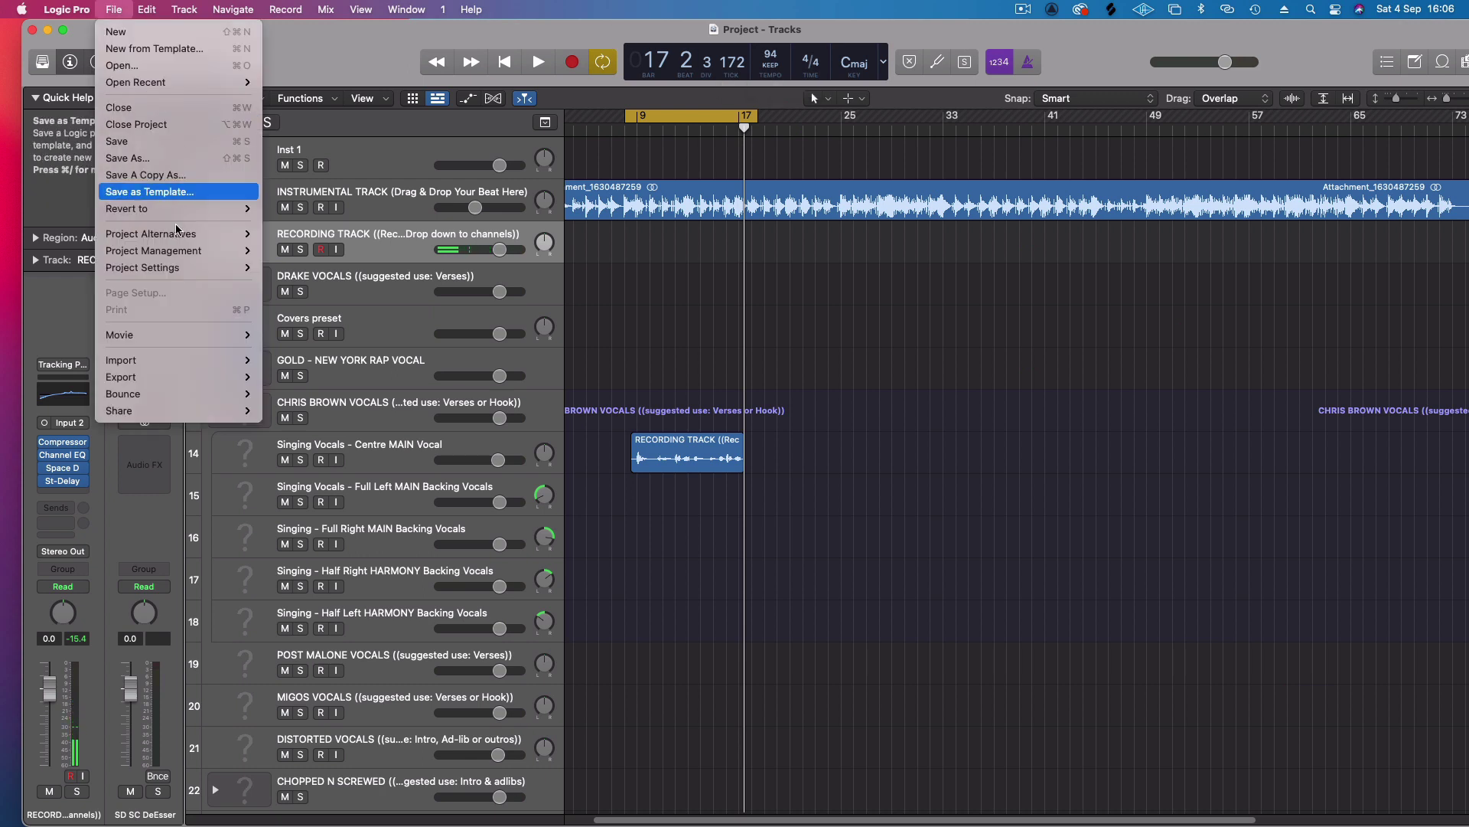
pyautogui.moveTo(197, 399)
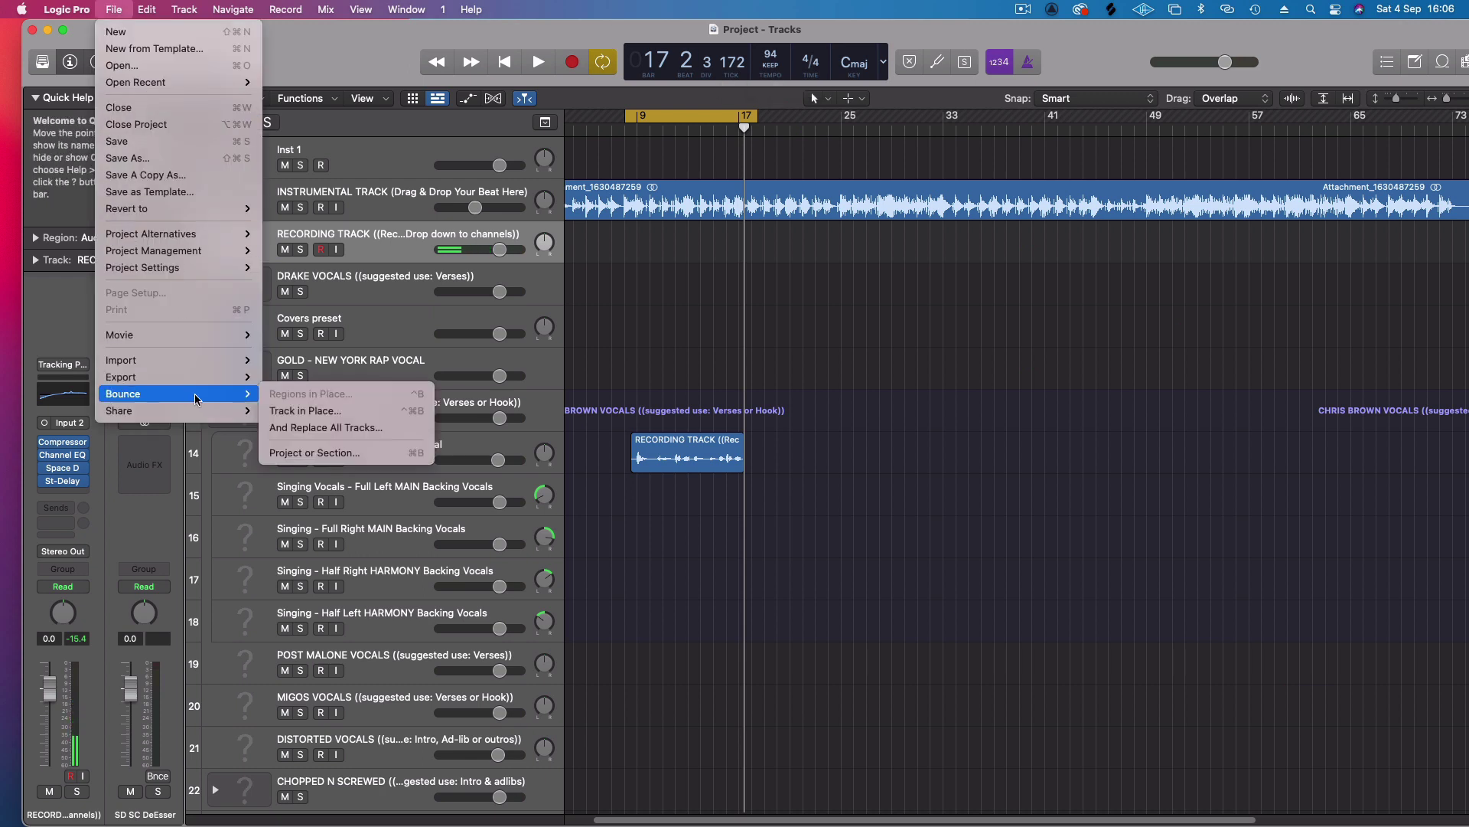
pyautogui.click(114, 8)
pyautogui.click(114, 8)
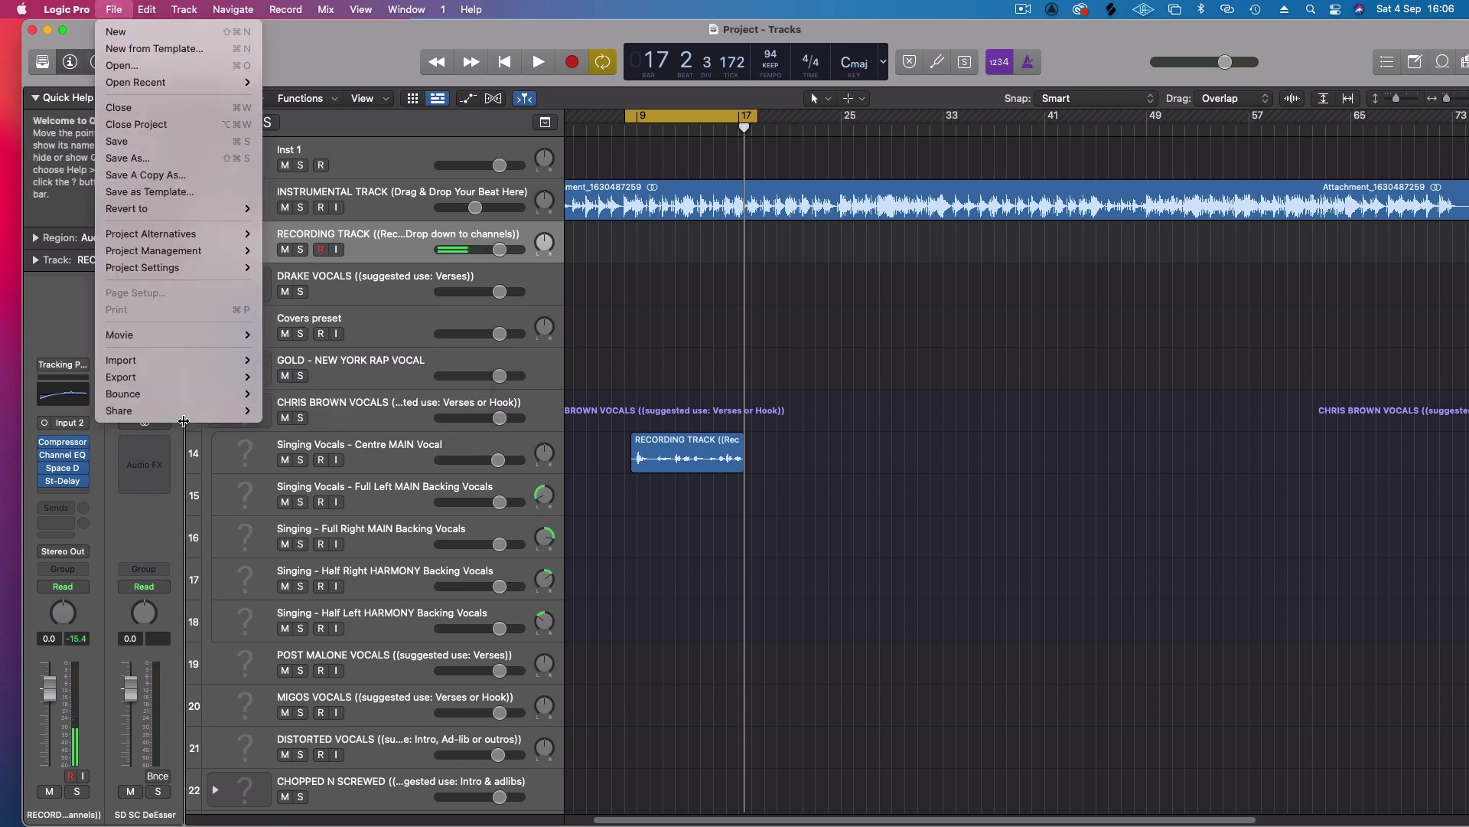
# - Extend the end of the loop range to bar 20
pyautogui.moveTo(192, 409)
pyautogui.click(765, 118)
pyautogui.moveTo(770, 118); pyautogui.dragTo(789, 119)
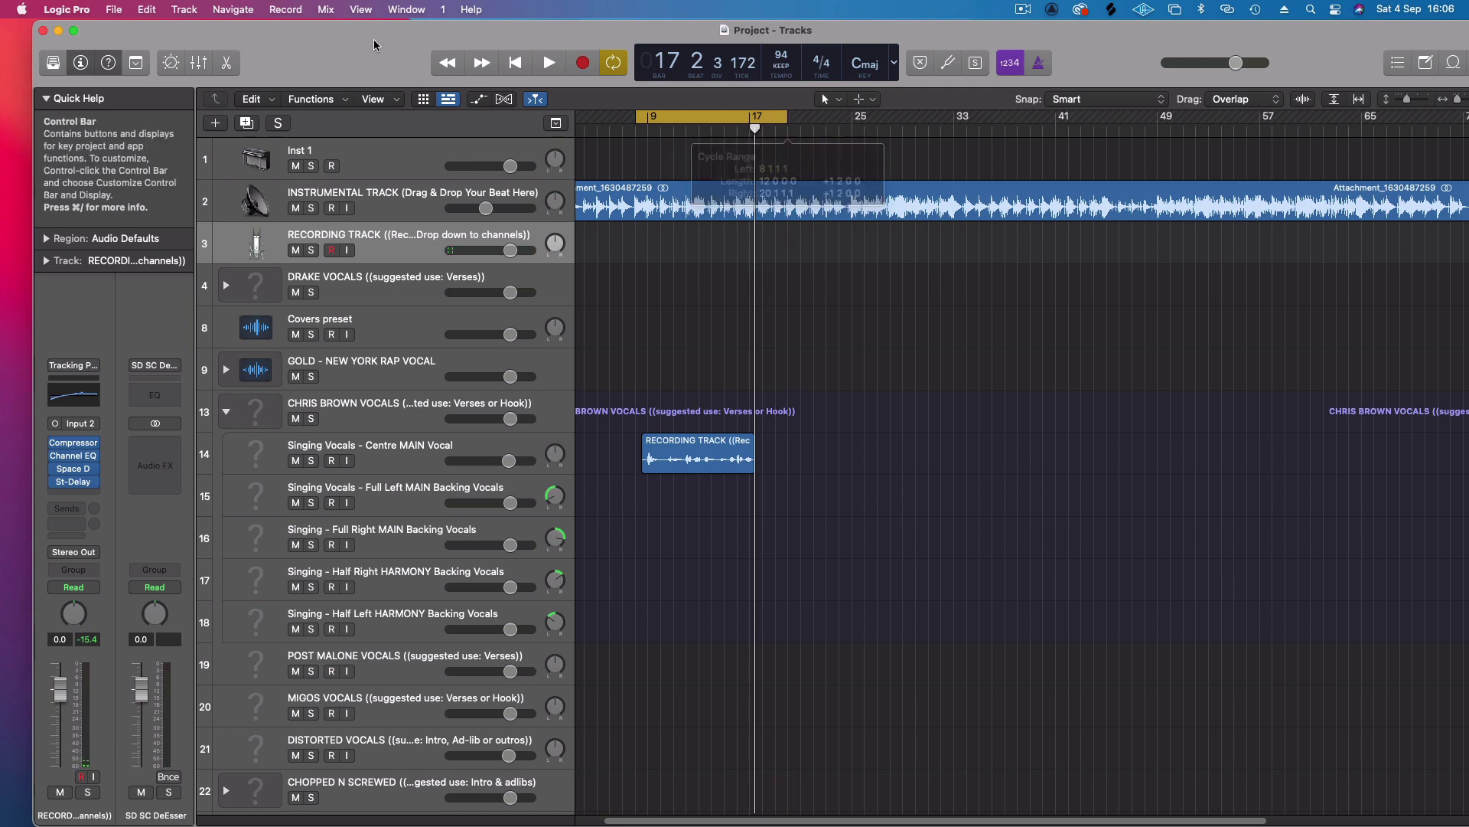
# - Start bouncing the project section with MP3 as the only destination, turning PCM off, and accept the bounce settings
pyautogui.click(116, 9)
pyautogui.moveTo(176, 393)
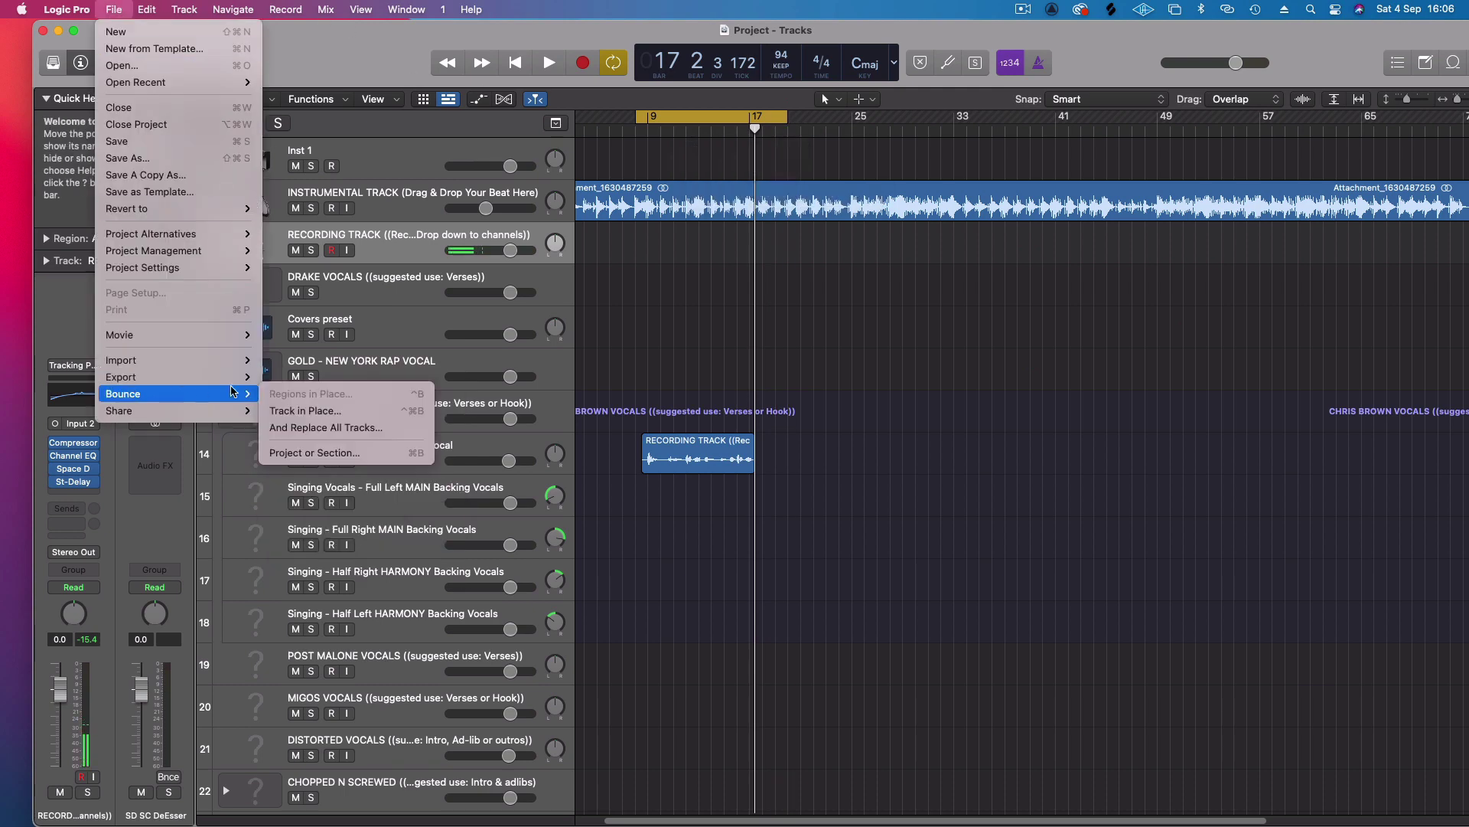
pyautogui.click(362, 453)
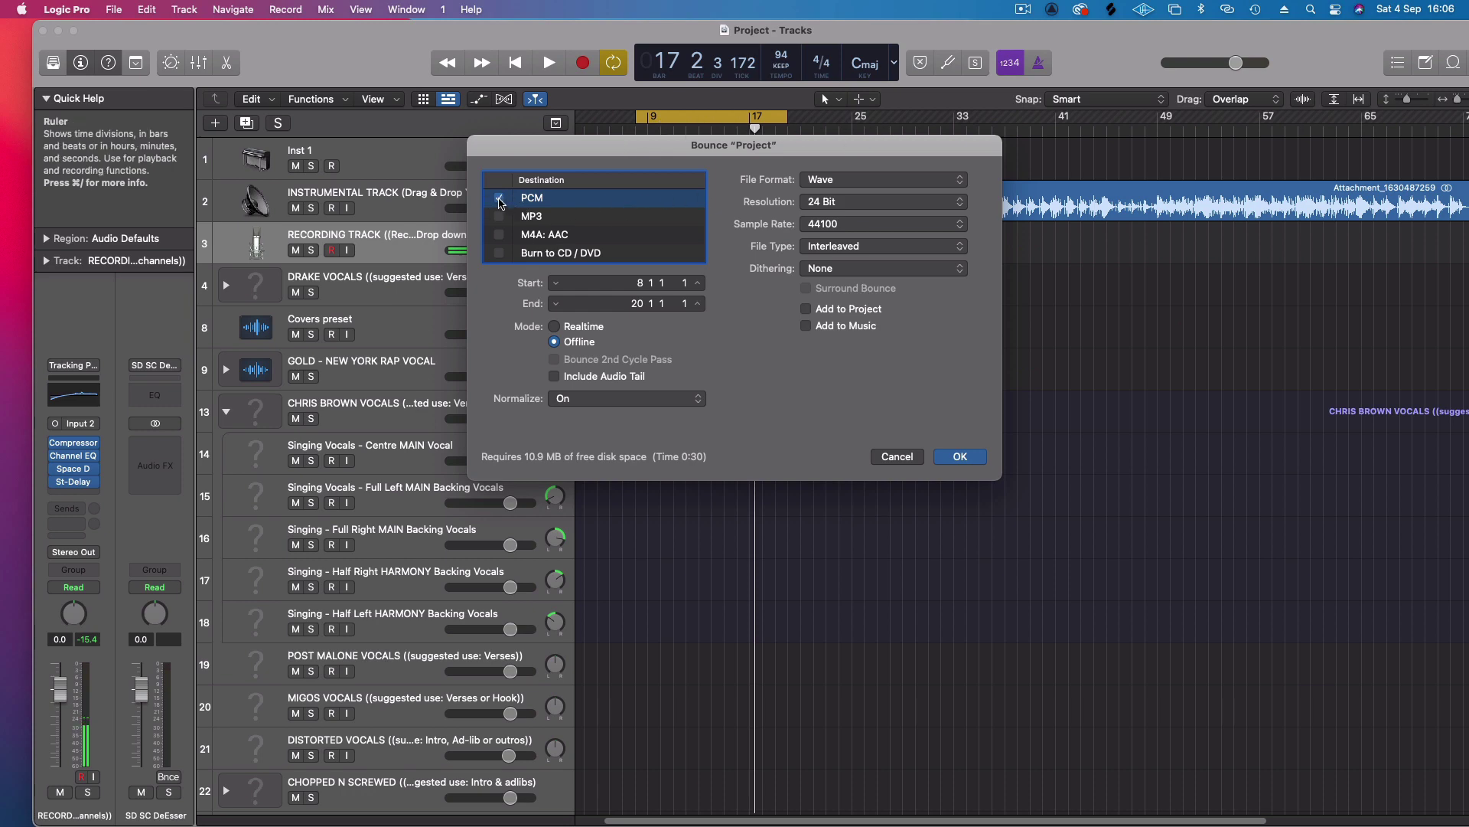
pyautogui.click(499, 199)
pyautogui.click(497, 216)
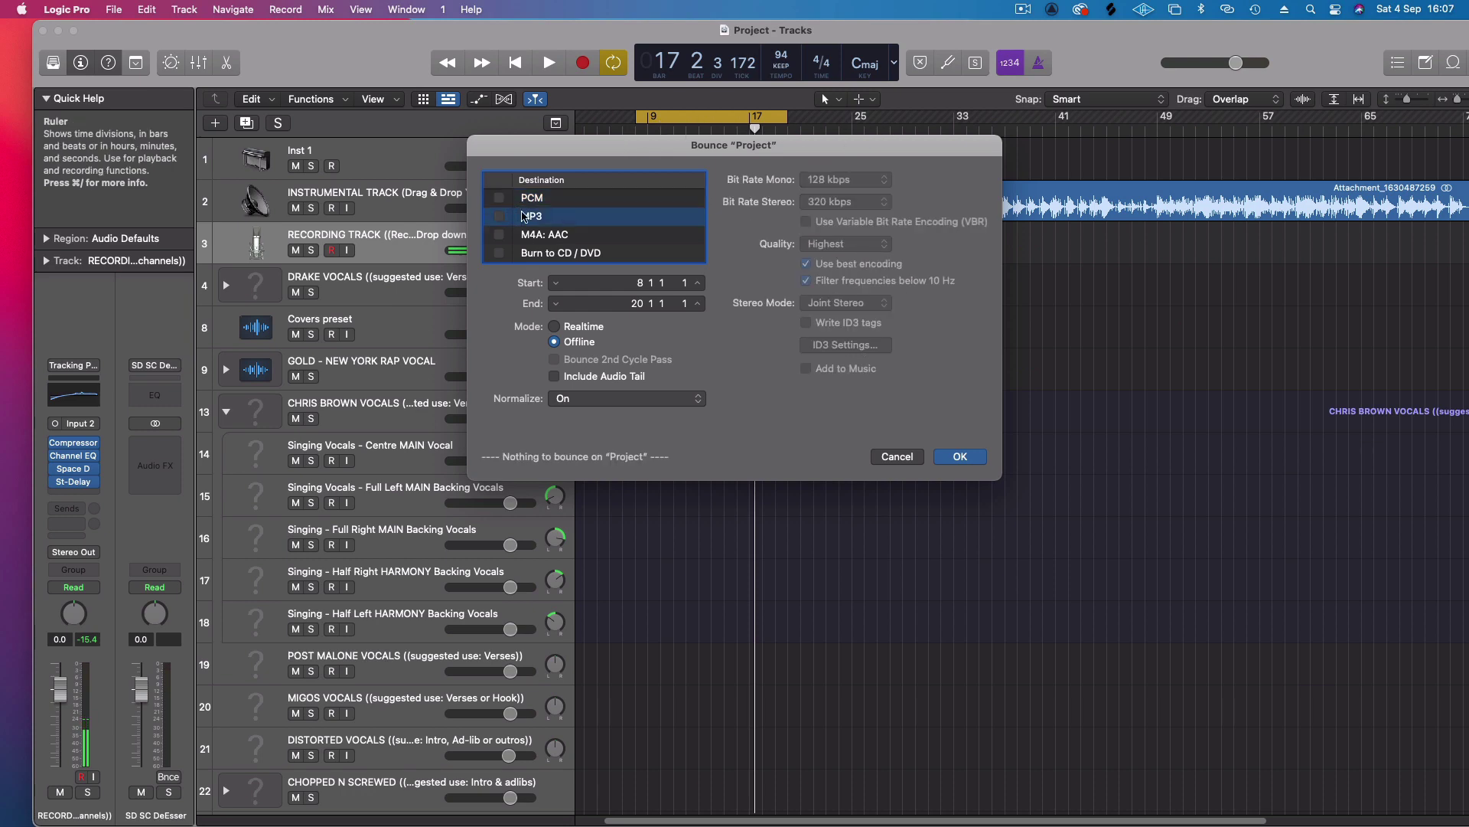
pyautogui.click(499, 216)
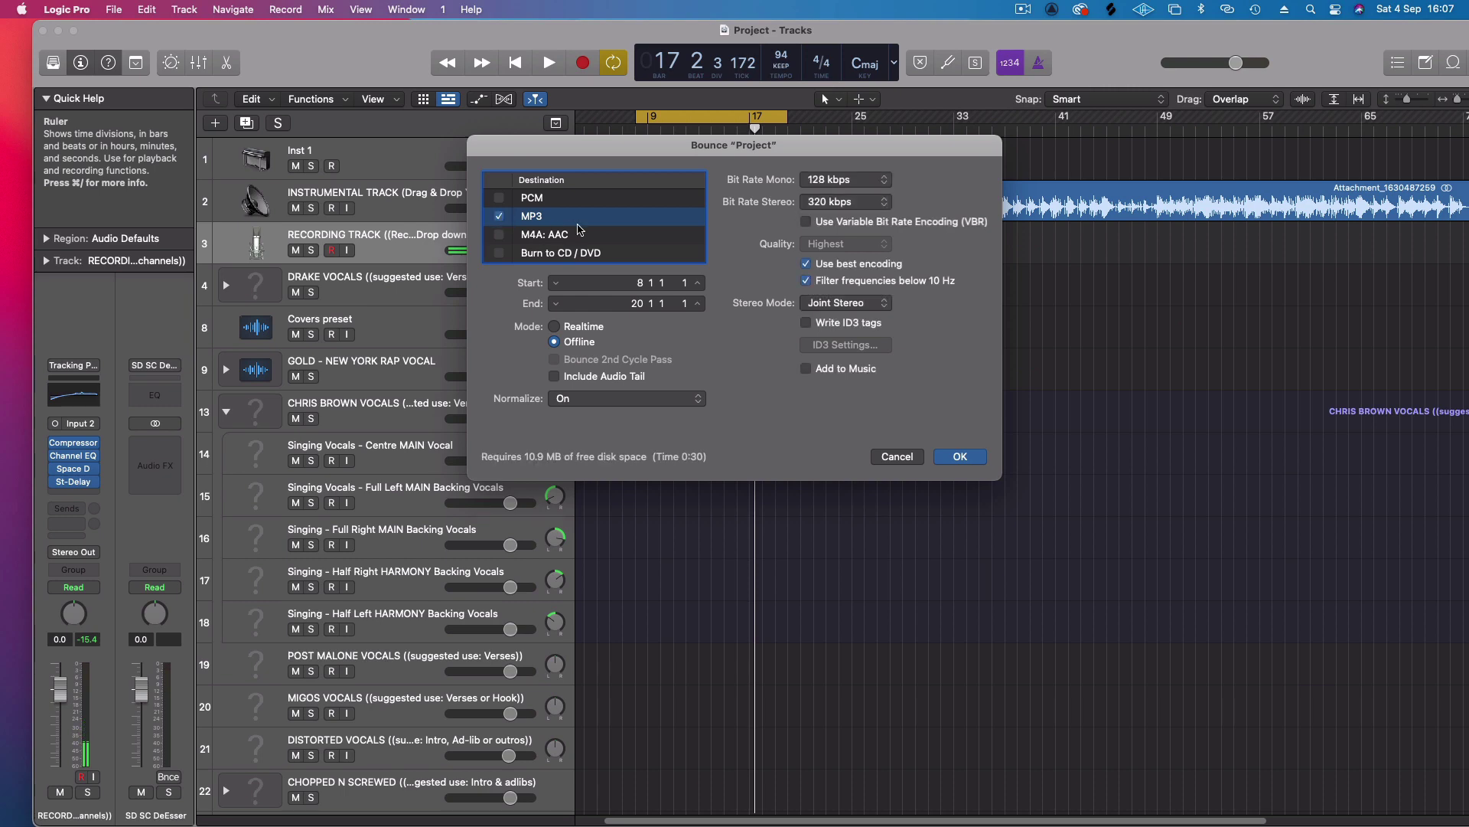
pyautogui.press('Return')
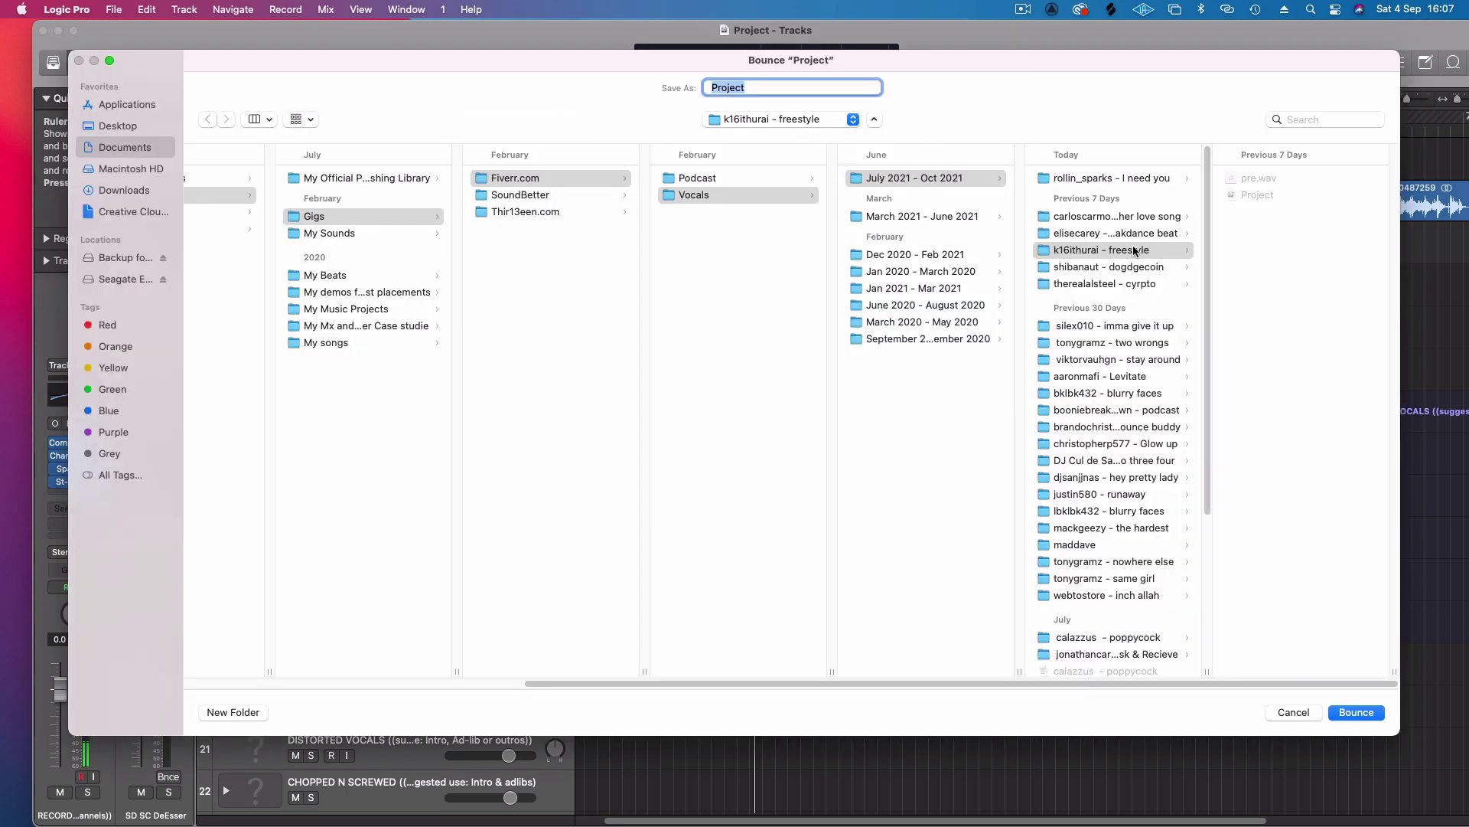
# - Bounce the MP3 under the name "i need you" into the folder named with the buyer's username and "- I need you"
pyautogui.click(1131, 179)
pyautogui.doubleClick(818, 81)
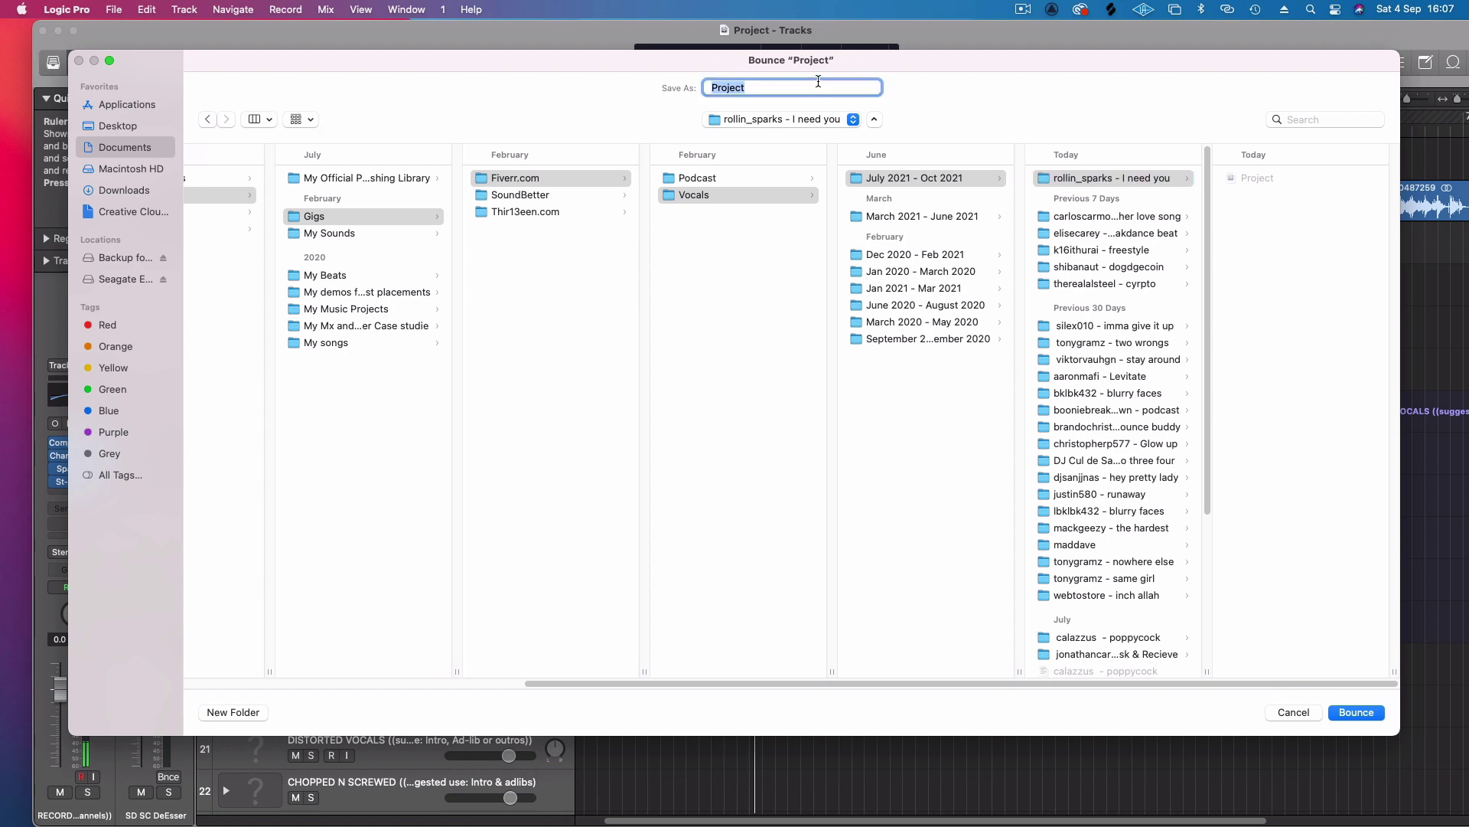
pyautogui.press('BackSpace')
pyautogui.write('I need you')
pyautogui.press('Return')
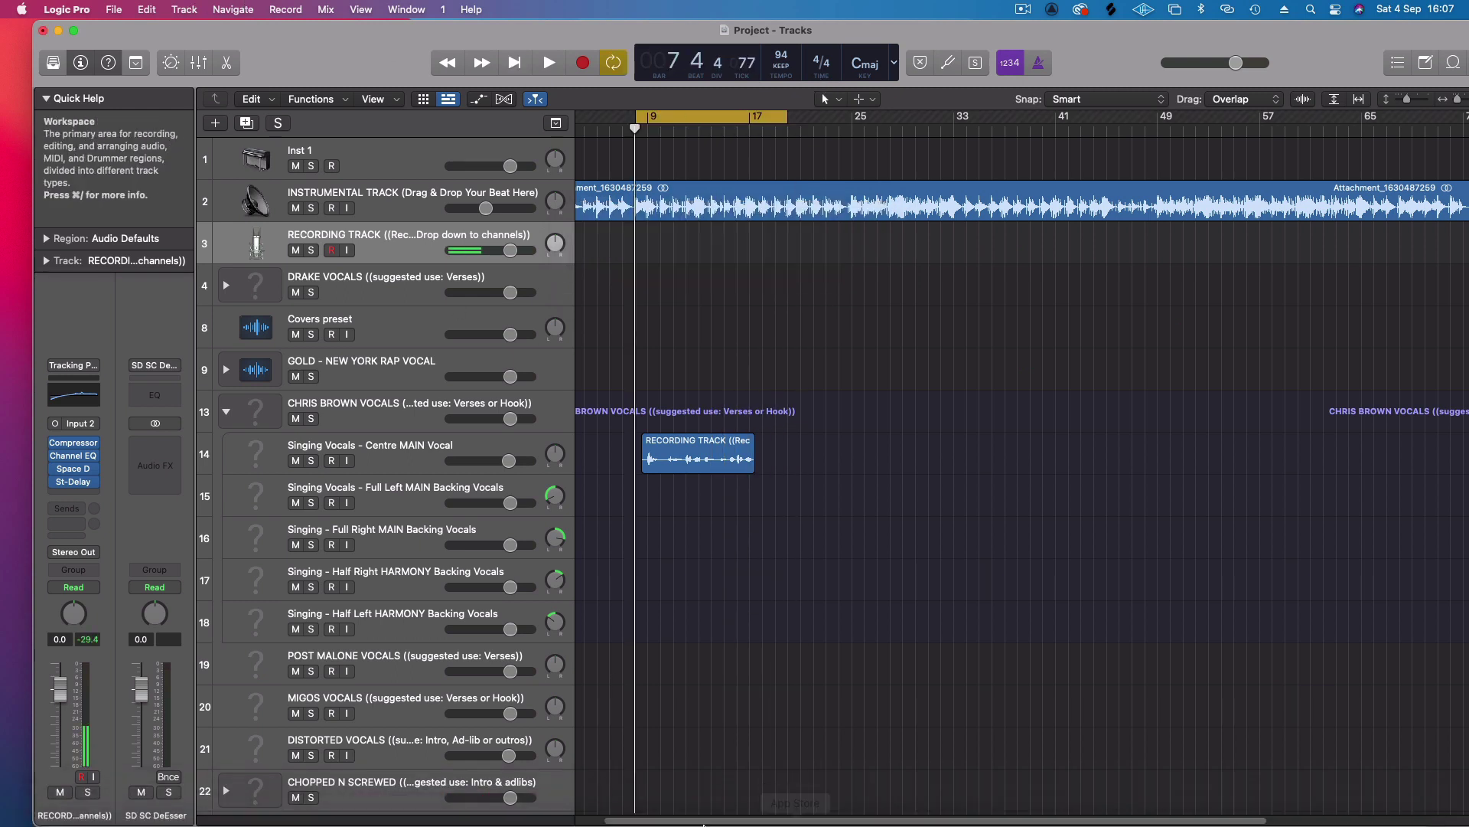
# - Switch to Chrome and upload "i need you.mp3" from the buyer's project folder to the Fiverr order's delivery form
pyautogui.click(437, 796)
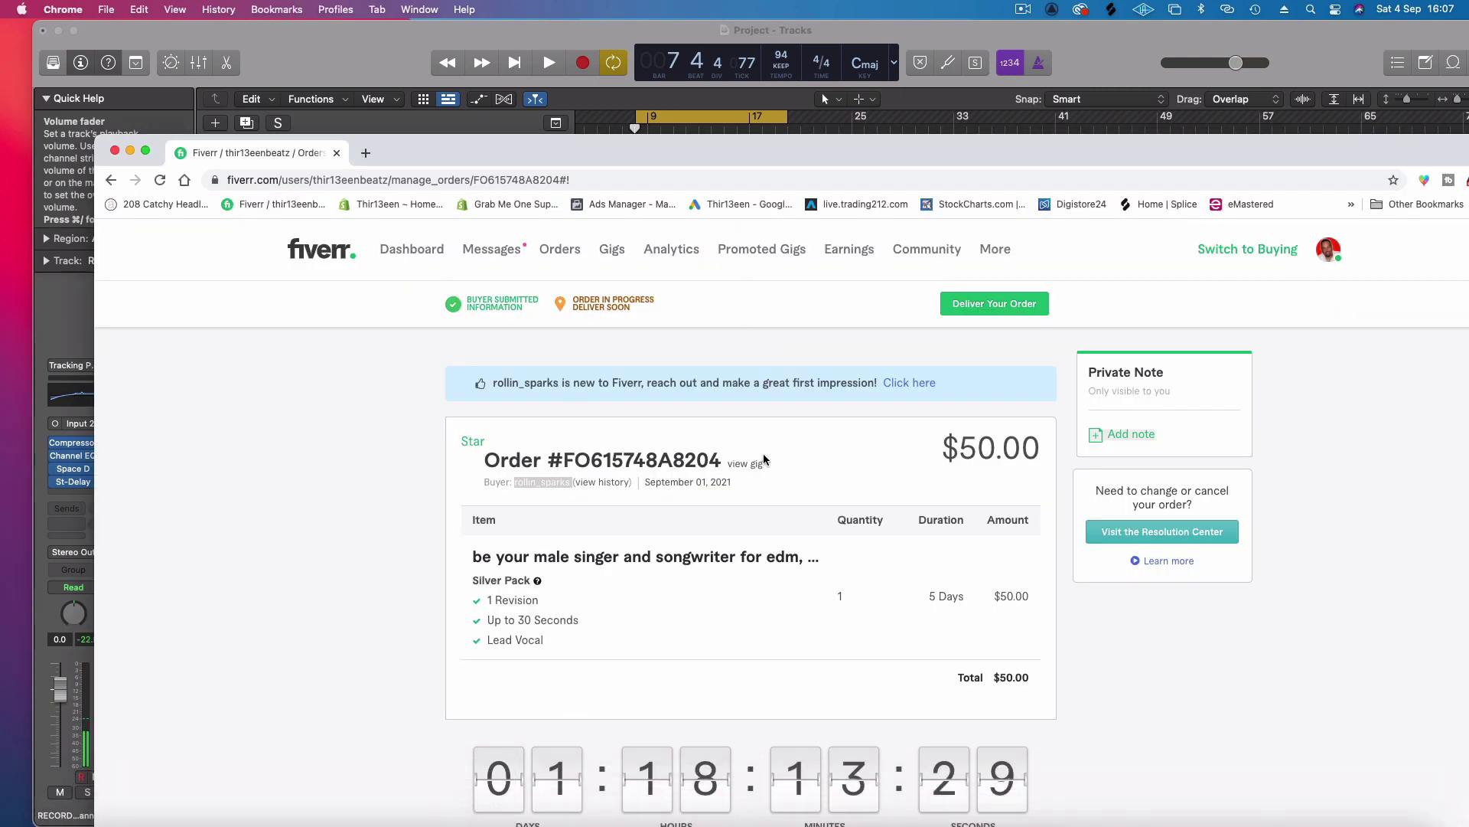
pyautogui.click(1003, 308)
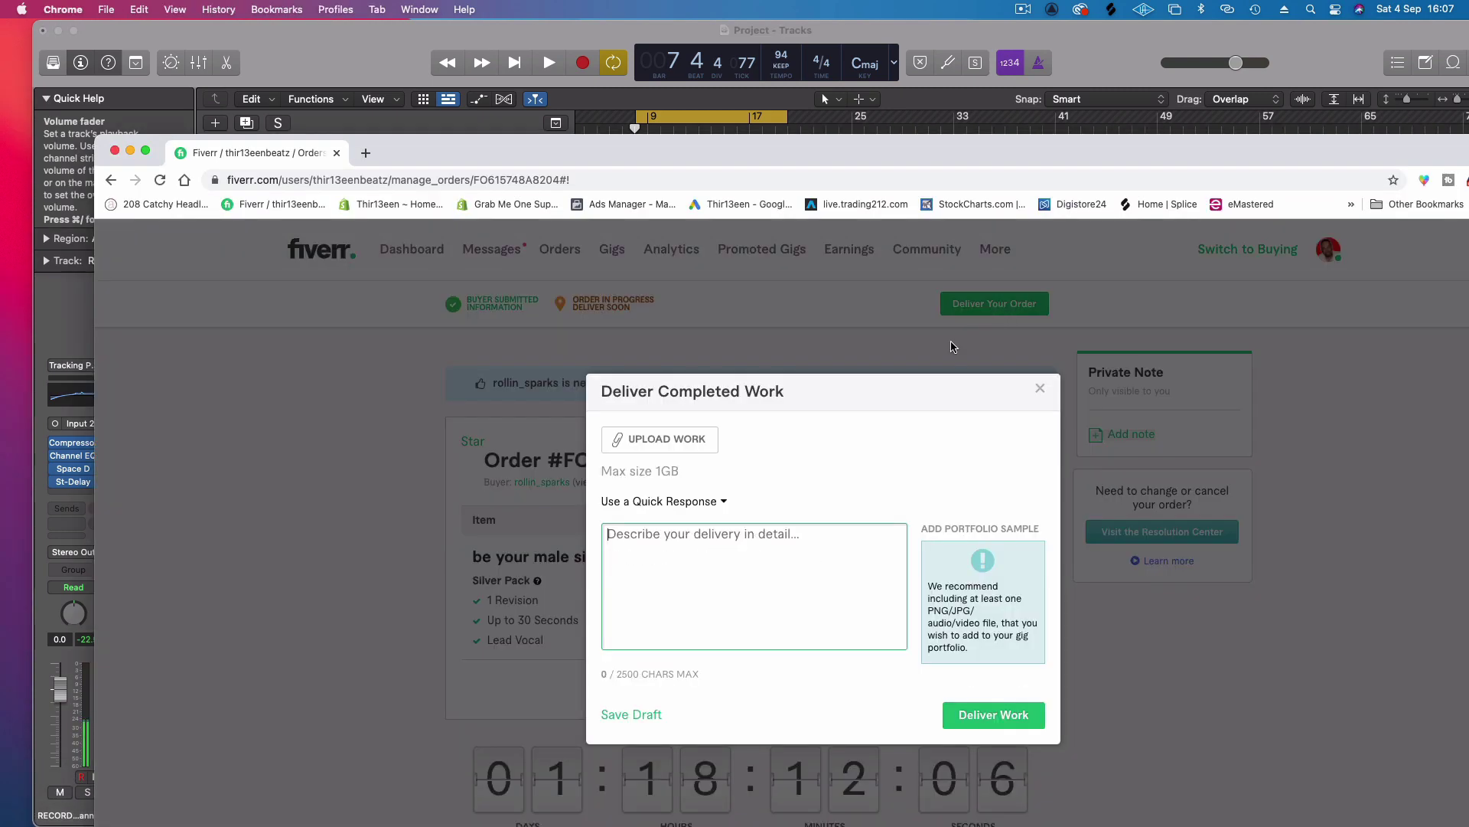
pyautogui.click(695, 437)
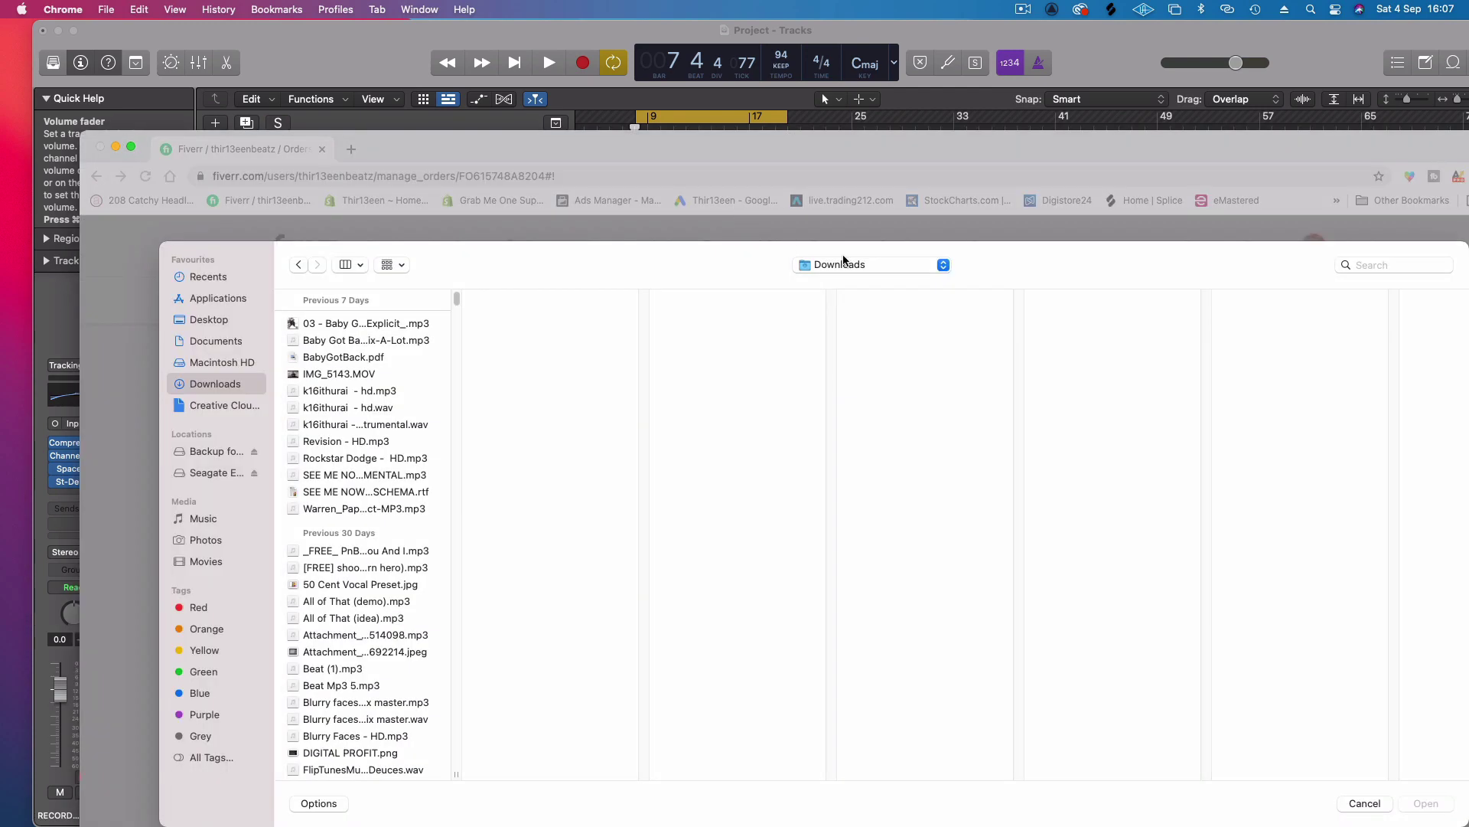
pyautogui.click(848, 268)
pyautogui.click(889, 370)
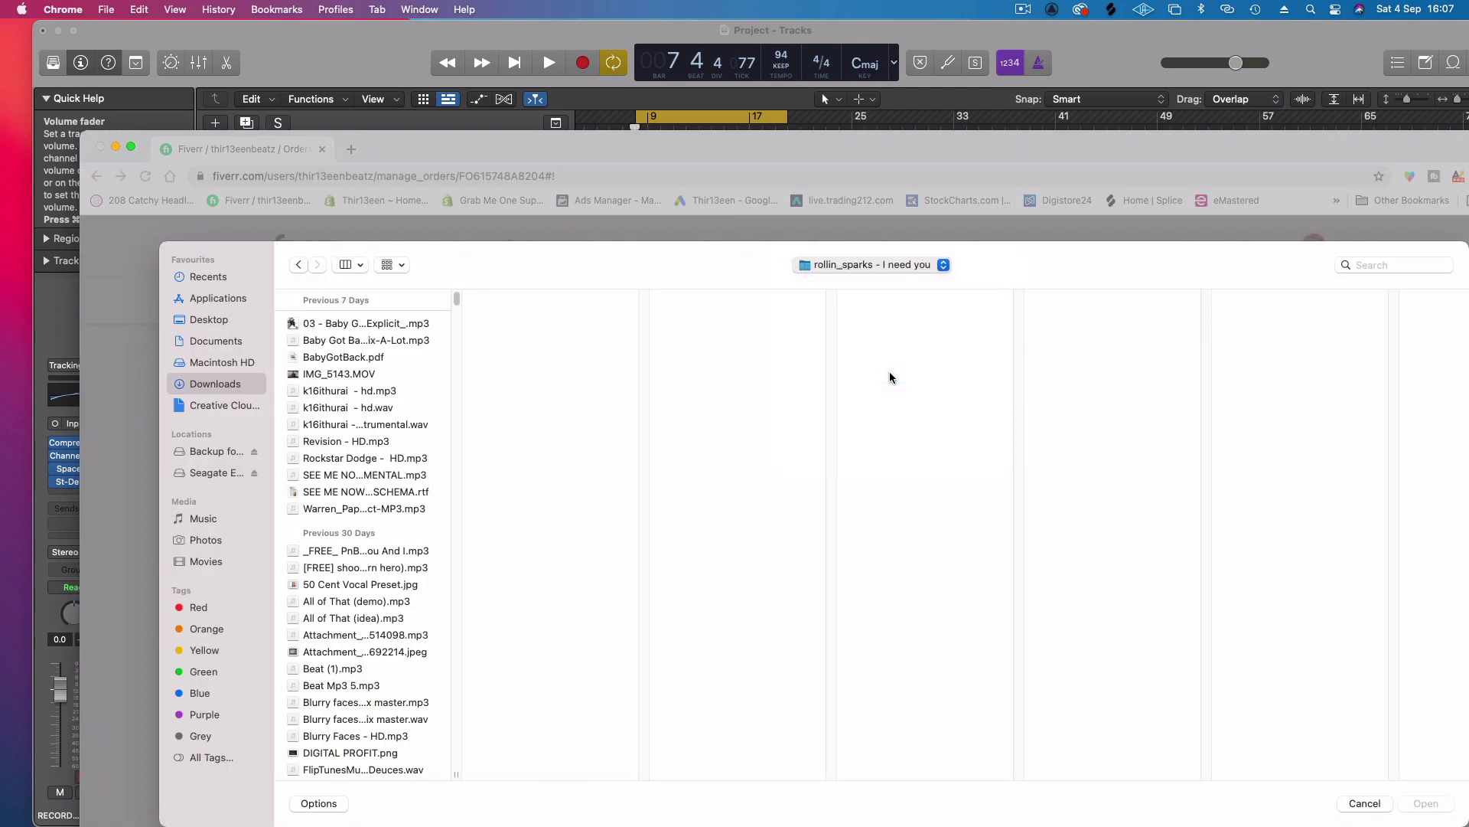
pyautogui.moveTo(1036, 159); pyautogui.dragTo(959, 103)
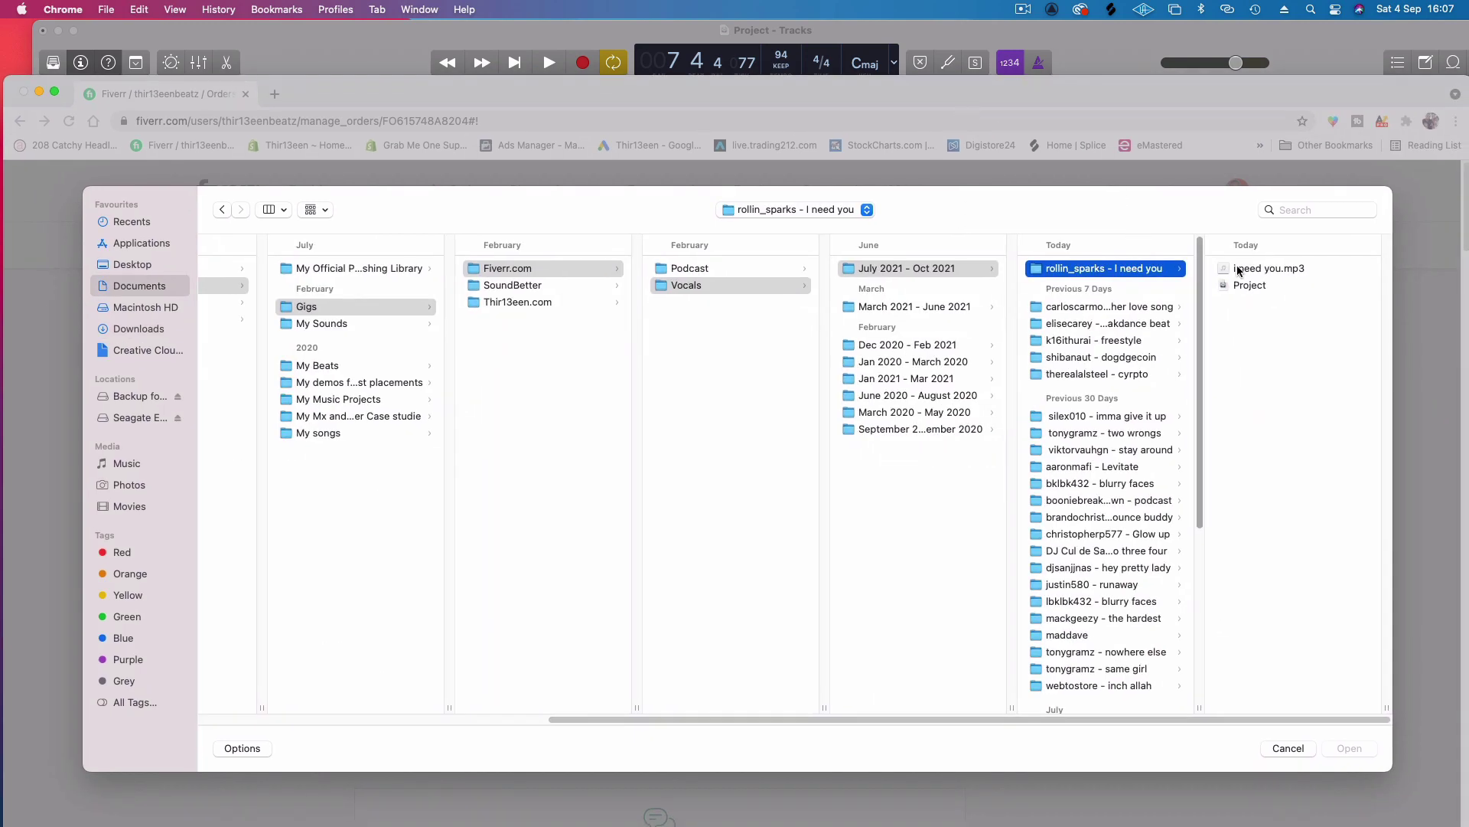
pyautogui.click(1243, 268)
pyautogui.press('Return')
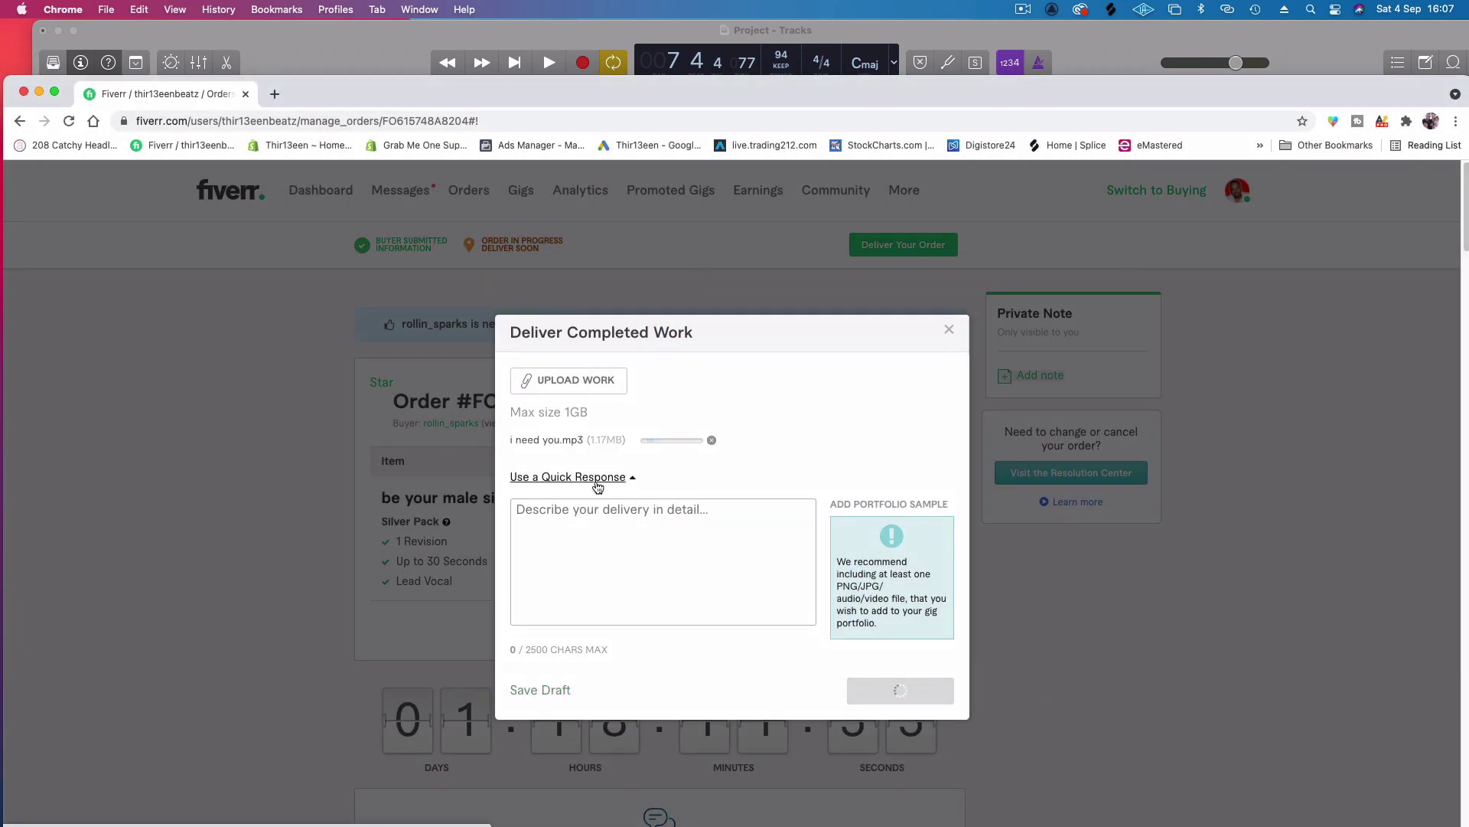
# - Insert the "Here is your delivery" quick response, and check its message and the audio of the portfolio sample
pyautogui.click(596, 479)
pyautogui.click(736, 506)
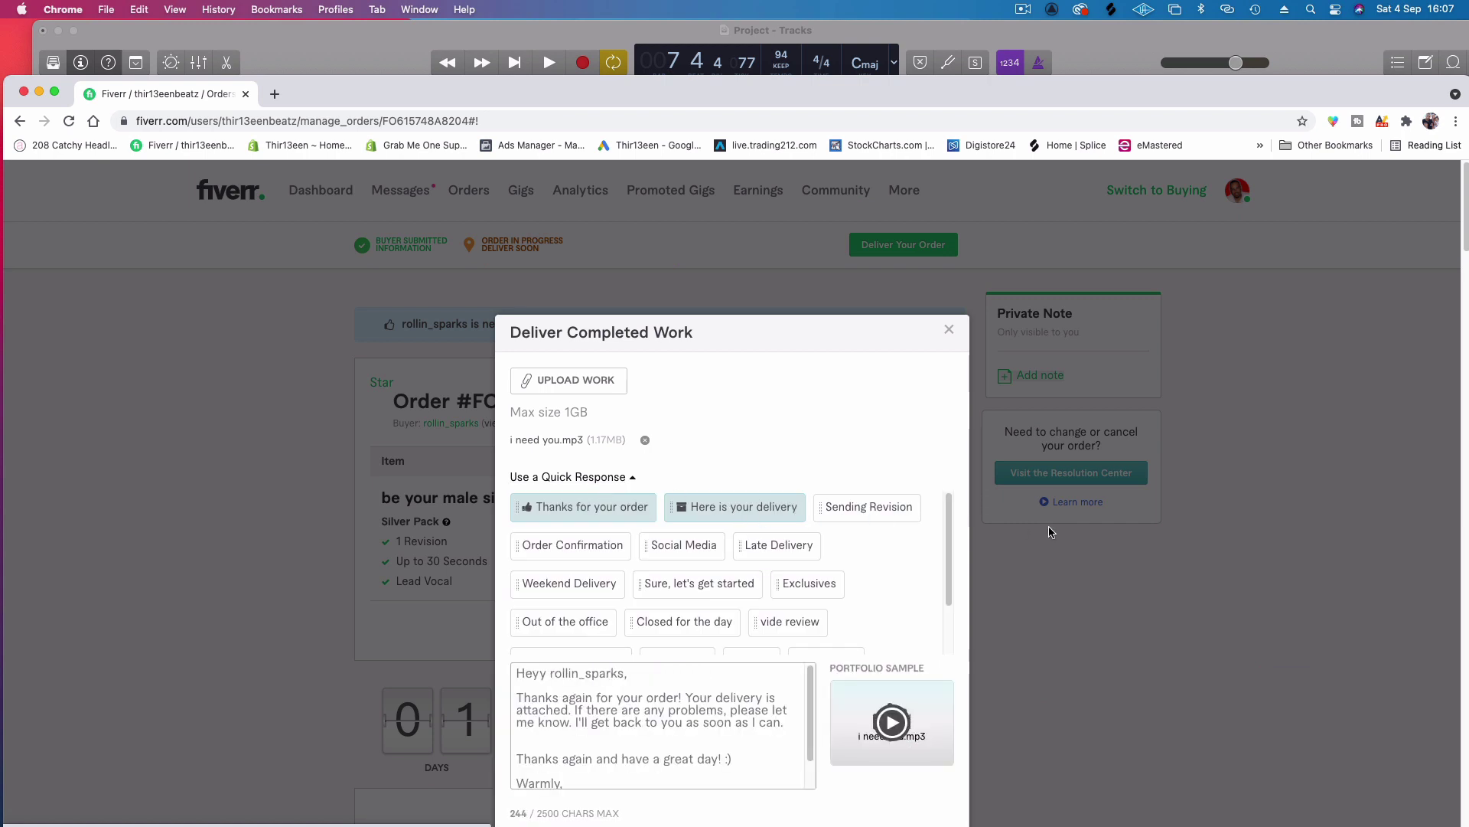
pyautogui.scroll(-1, 1014, 558)
pyautogui.scroll(-2, 625, 667)
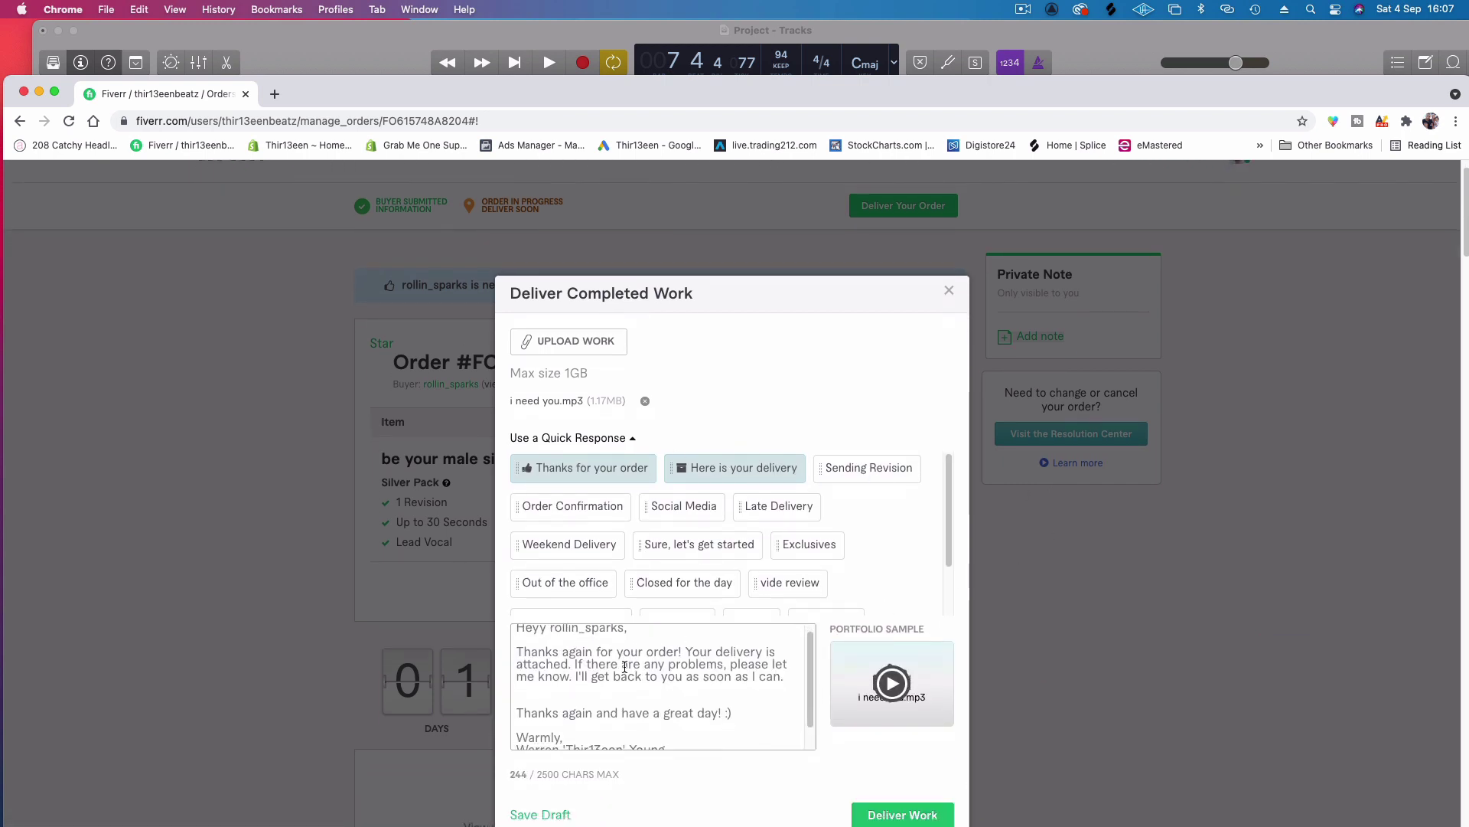
pyautogui.scroll(2, 625, 667)
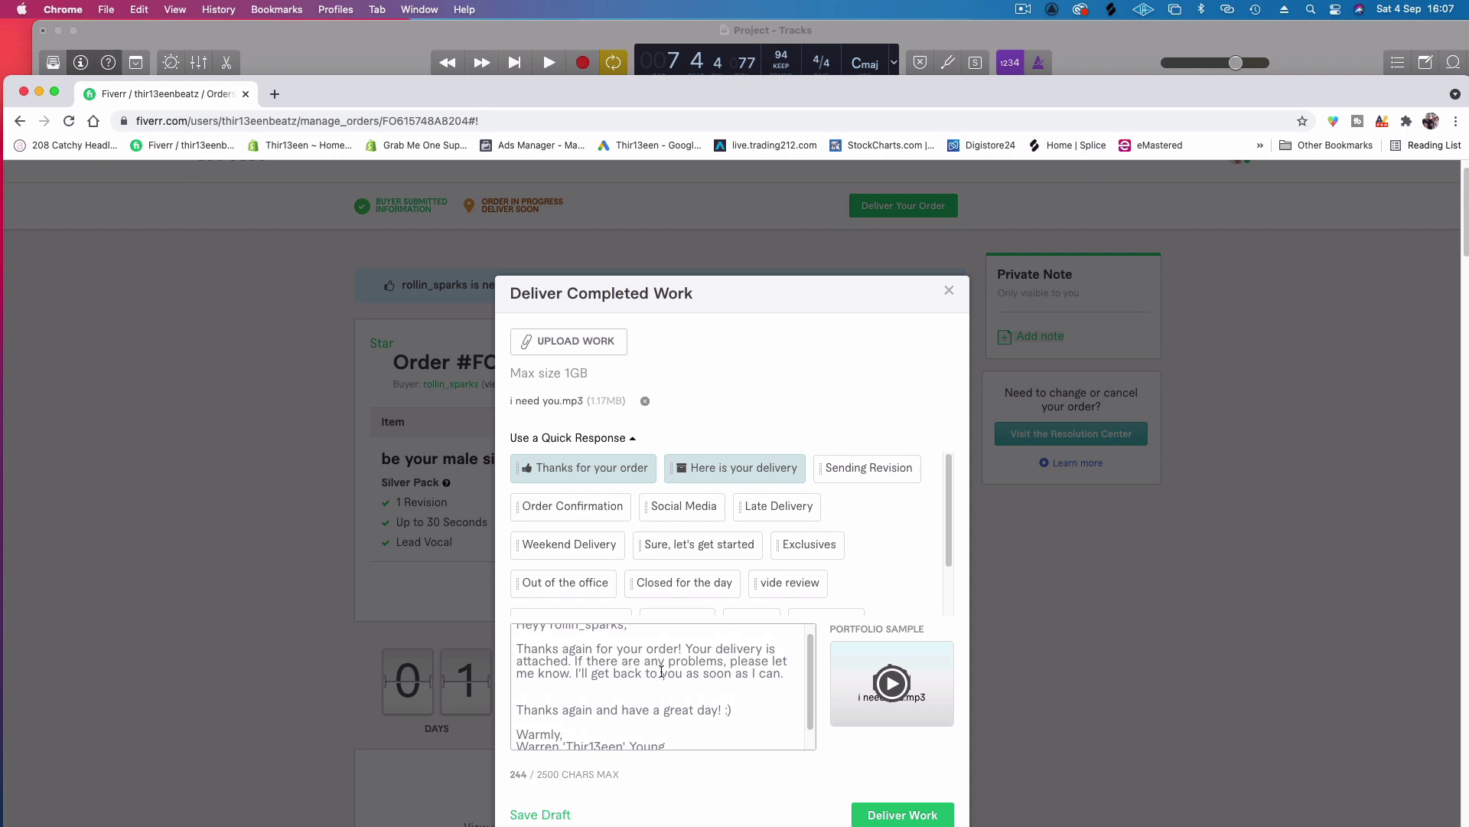
pyautogui.scroll(-1, 665, 677)
pyautogui.scroll(-3, 666, 678)
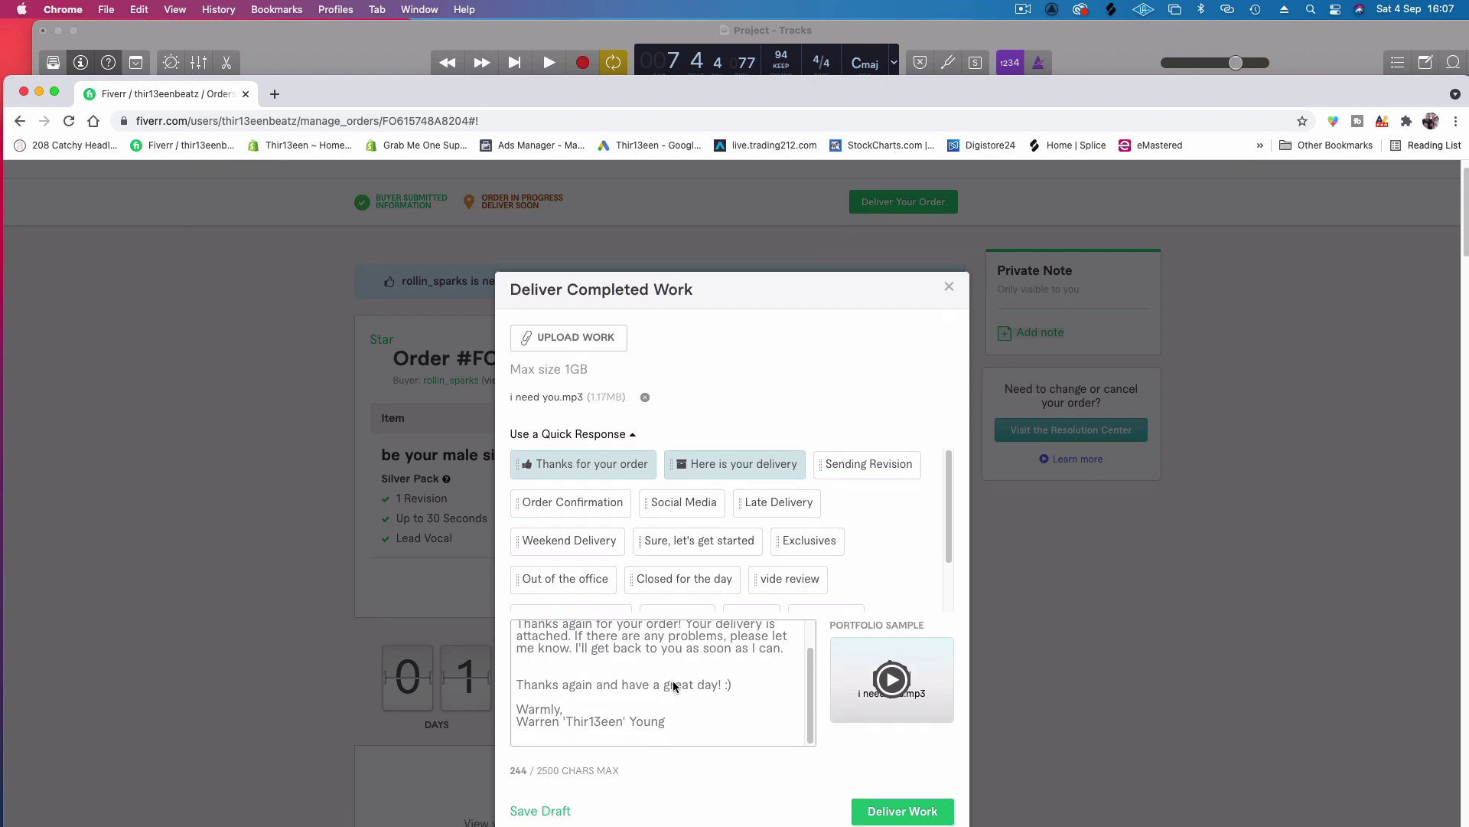
pyautogui.scroll(3, 669, 676)
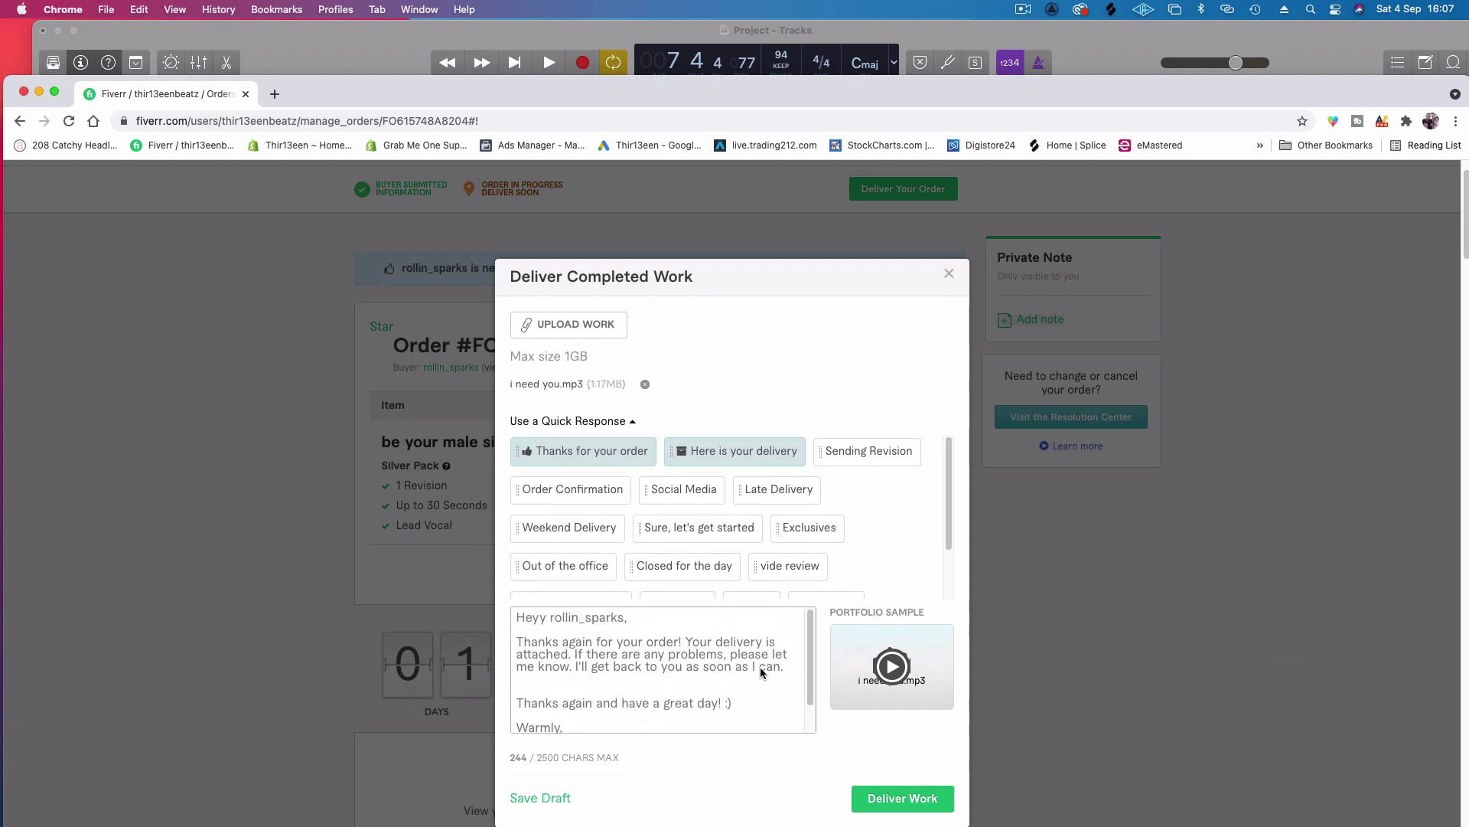
pyautogui.click(889, 670)
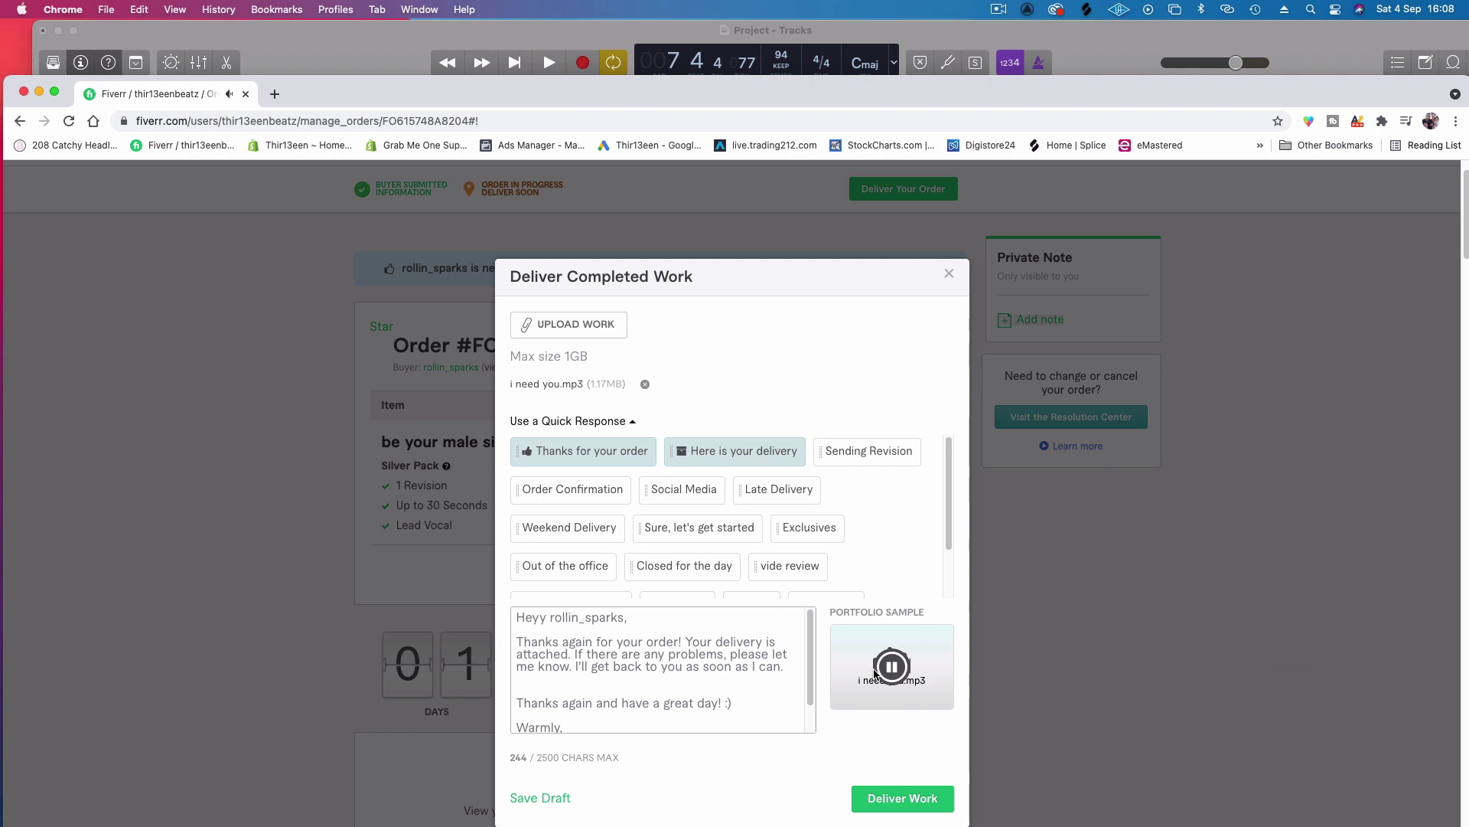
pyautogui.click(890, 670)
# - Deliver the completed work to the buyer and switch back to Logic Pro
pyautogui.click(908, 808)
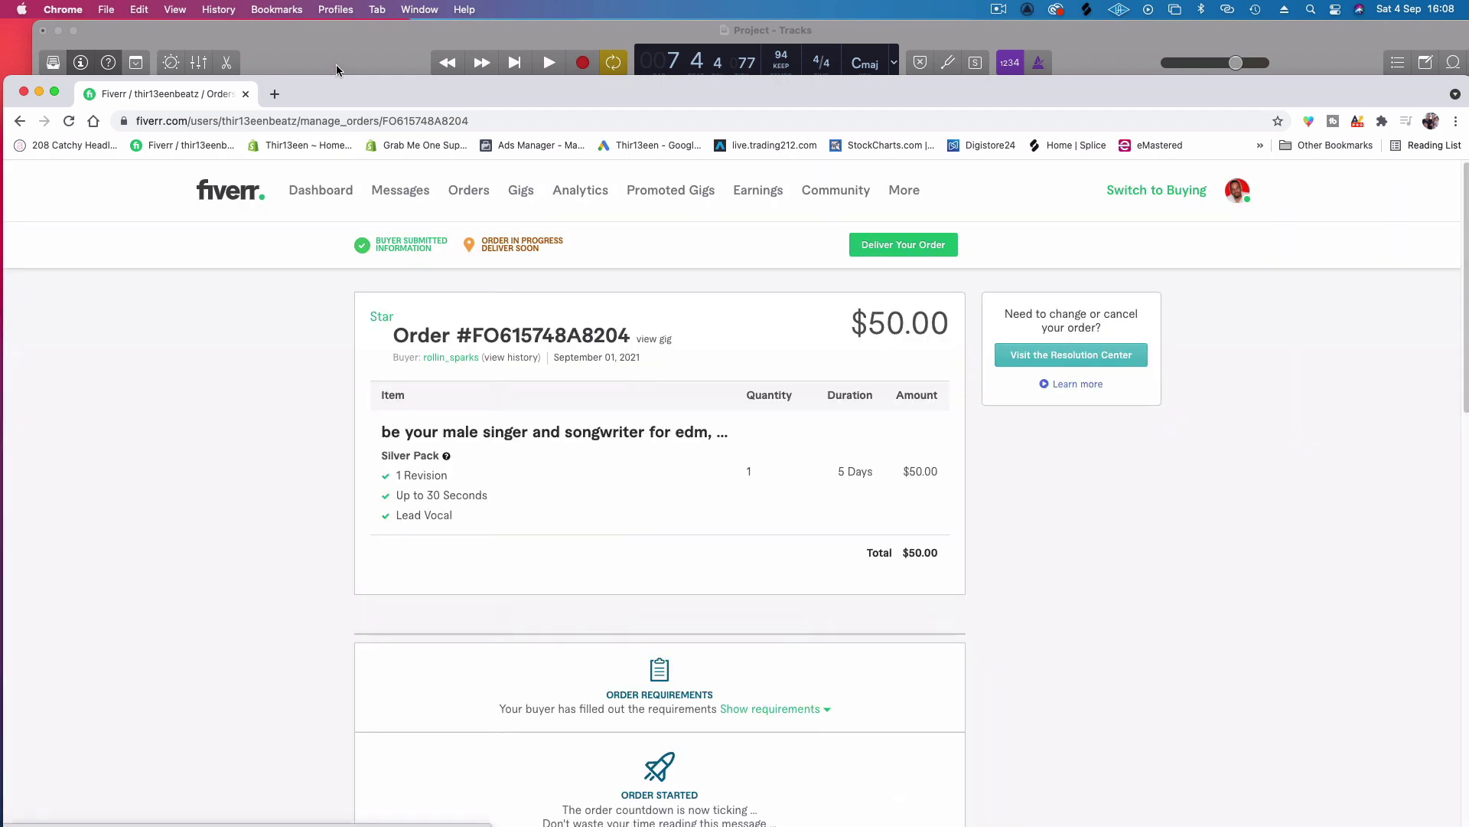
pyautogui.moveTo(338, 61); pyautogui.dragTo(319, 49)
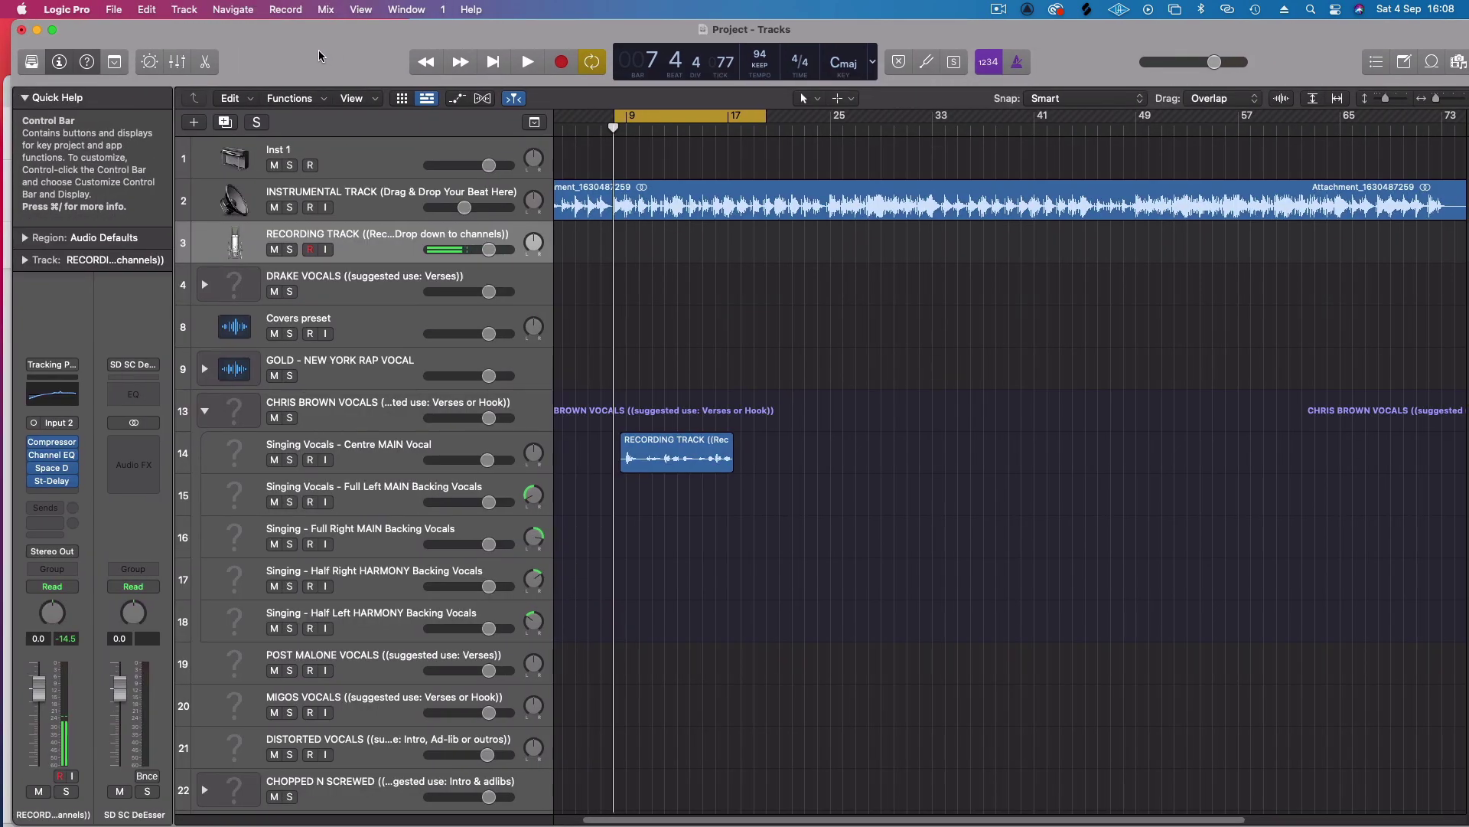